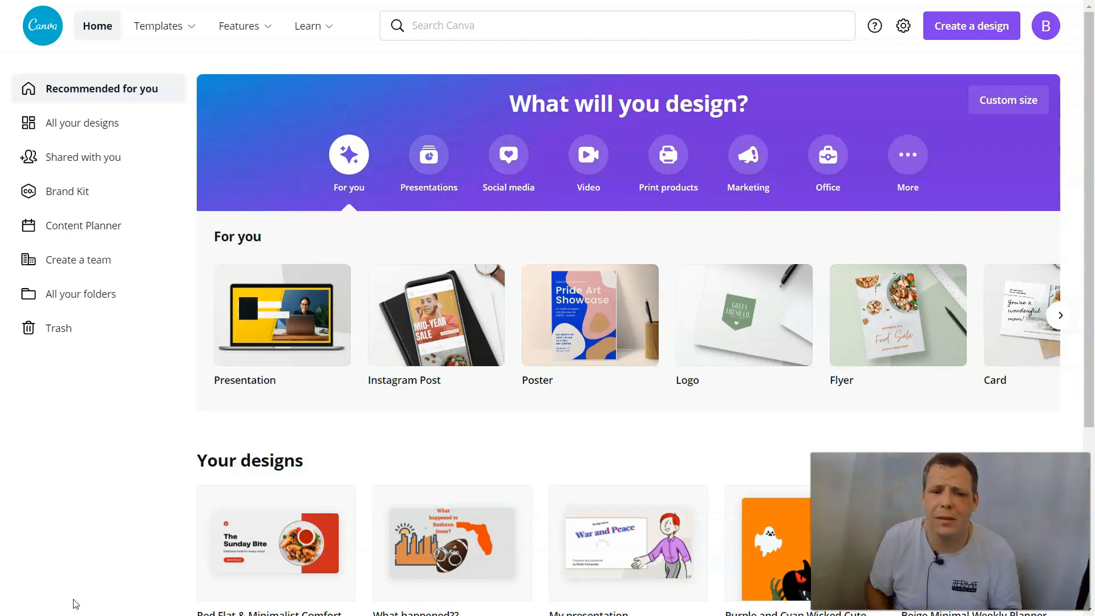
- Browse the business website templates and open the Red Flat & Minimalist Comfort Food Website template
mouse_move(423, 281)
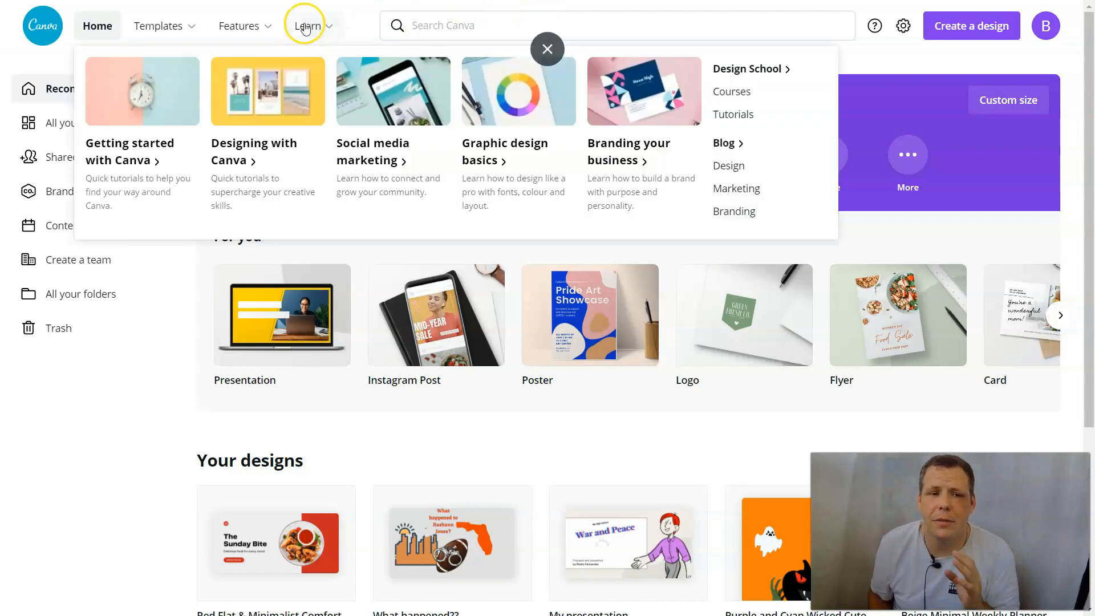
mouse_move(164, 27)
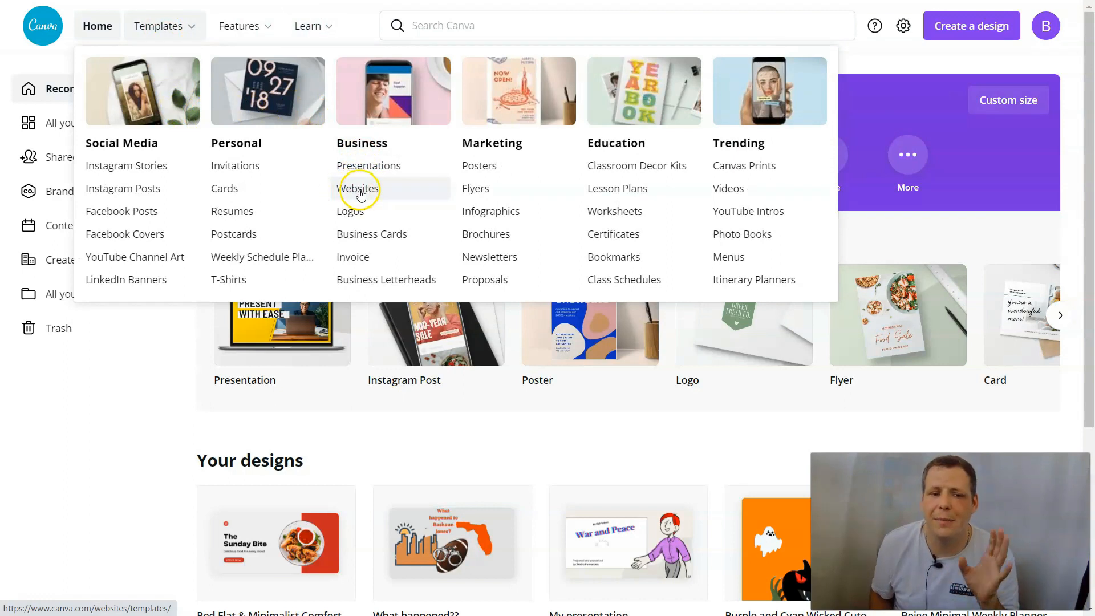
click(360, 191)
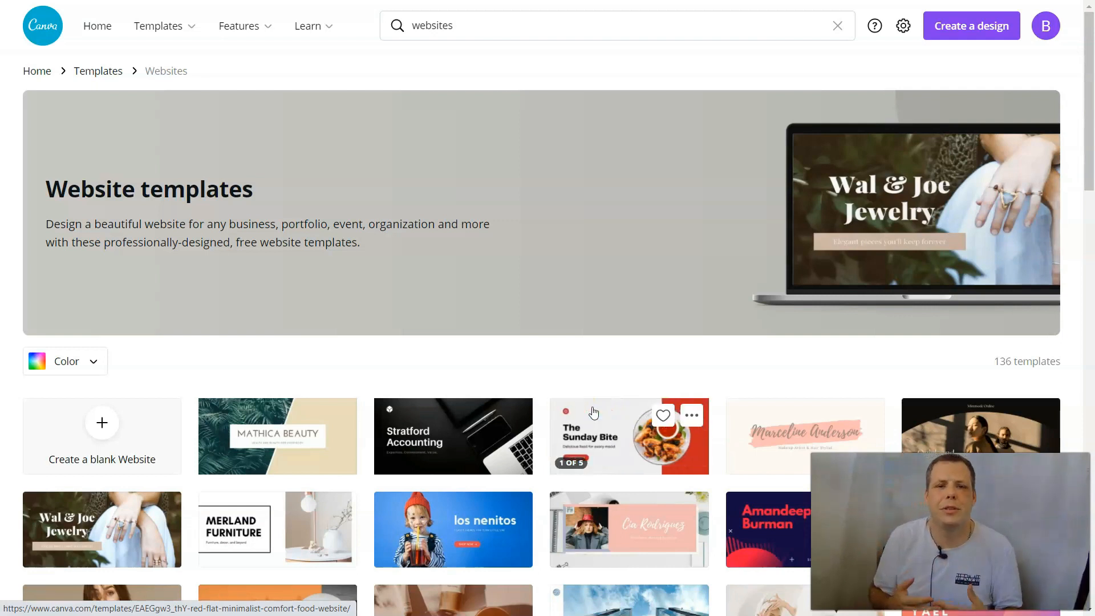
click(568, 435)
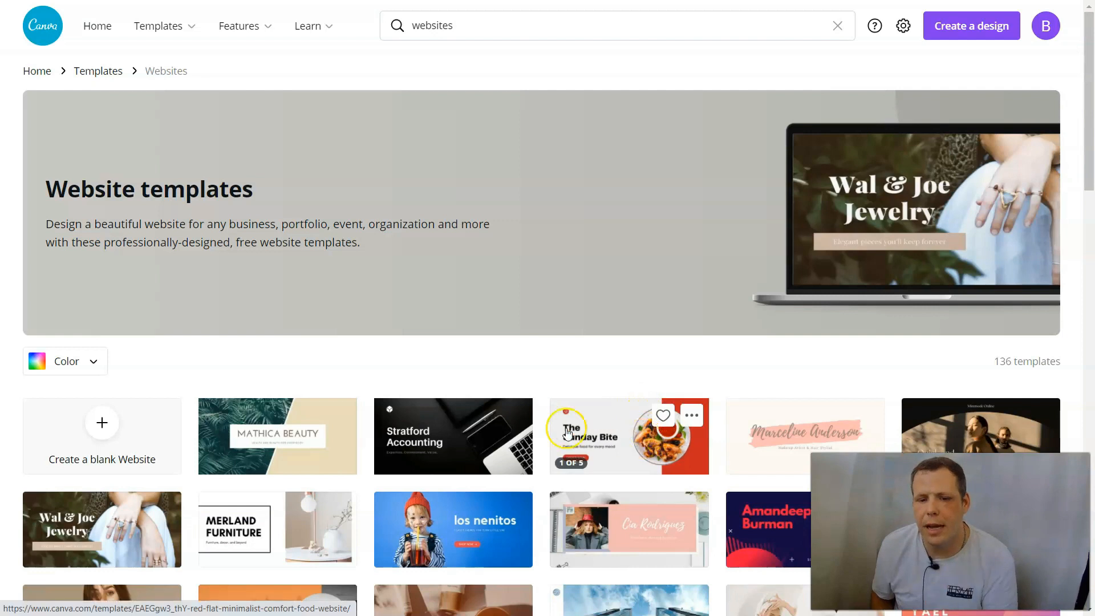
click(590, 428)
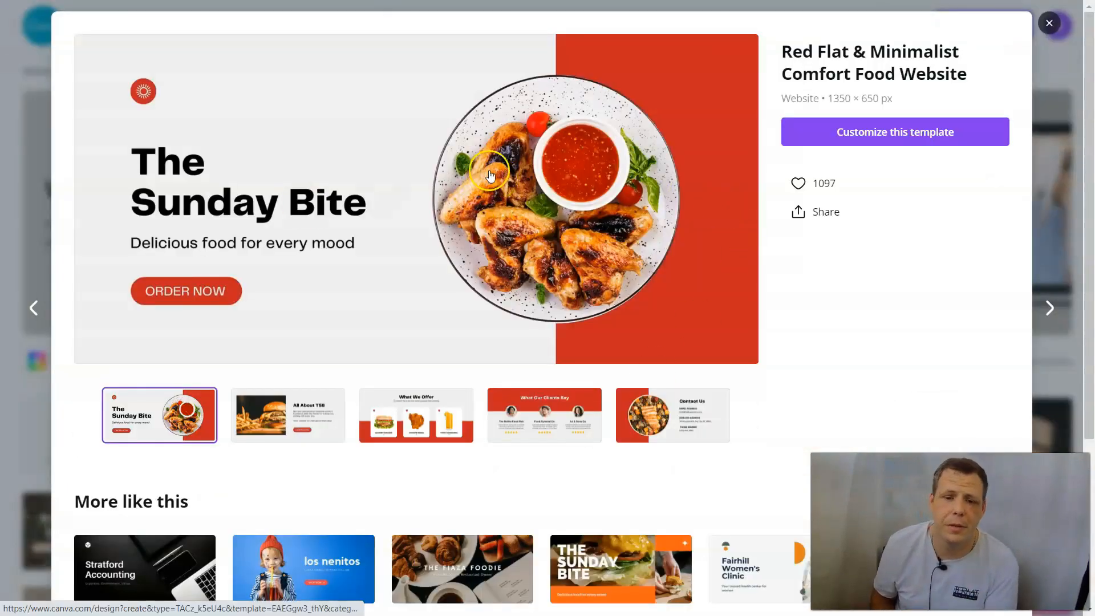
- Toggle the template's like on and off, and preview its pages from the title page through Contact Us
click(796, 184)
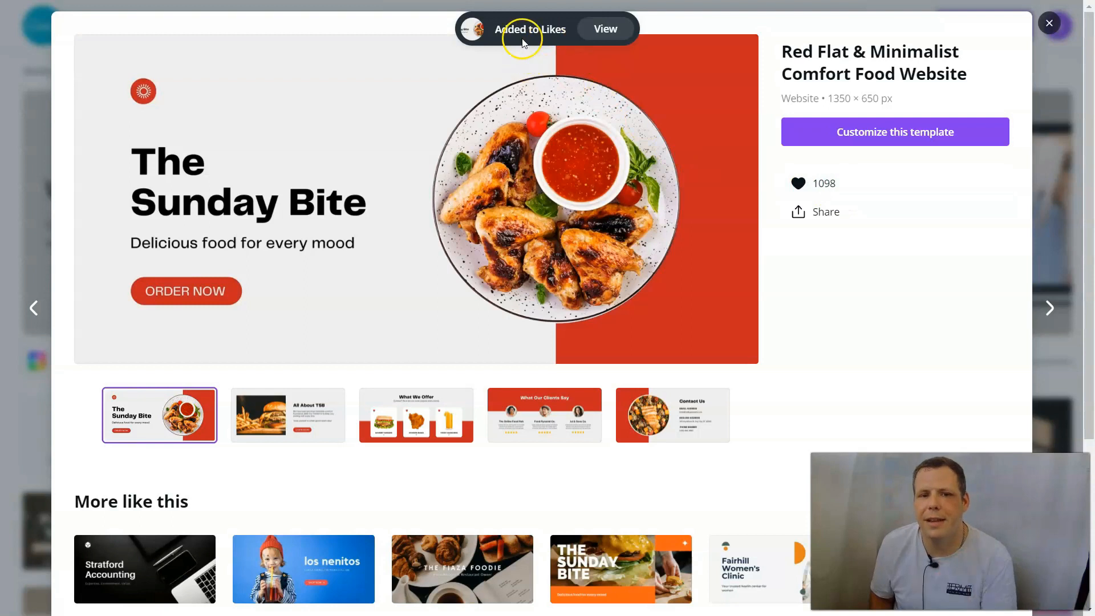
click(799, 182)
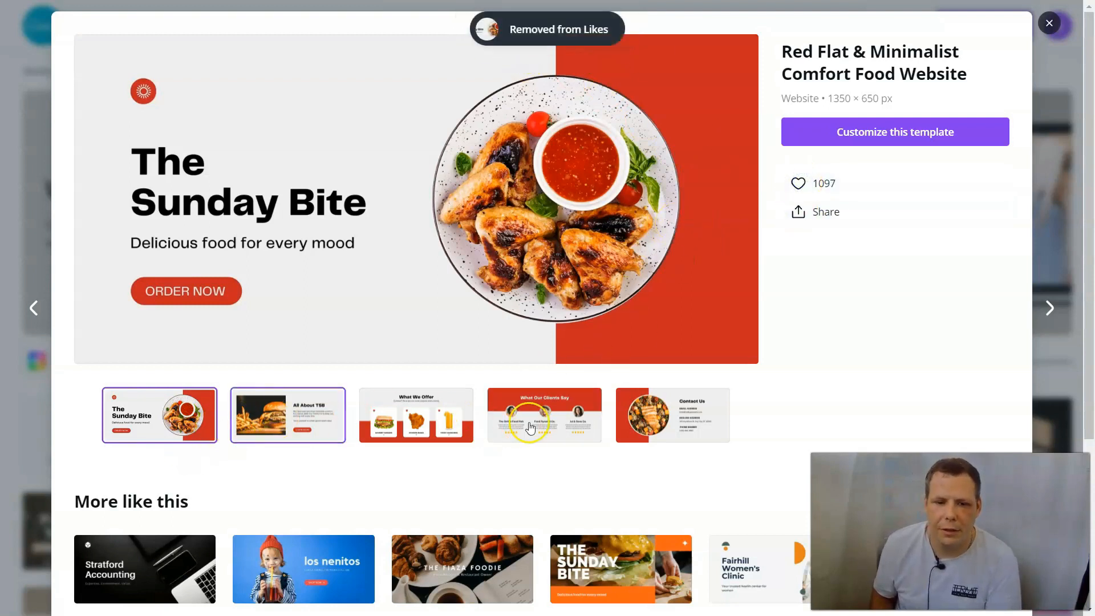
click(331, 422)
click(436, 419)
click(501, 424)
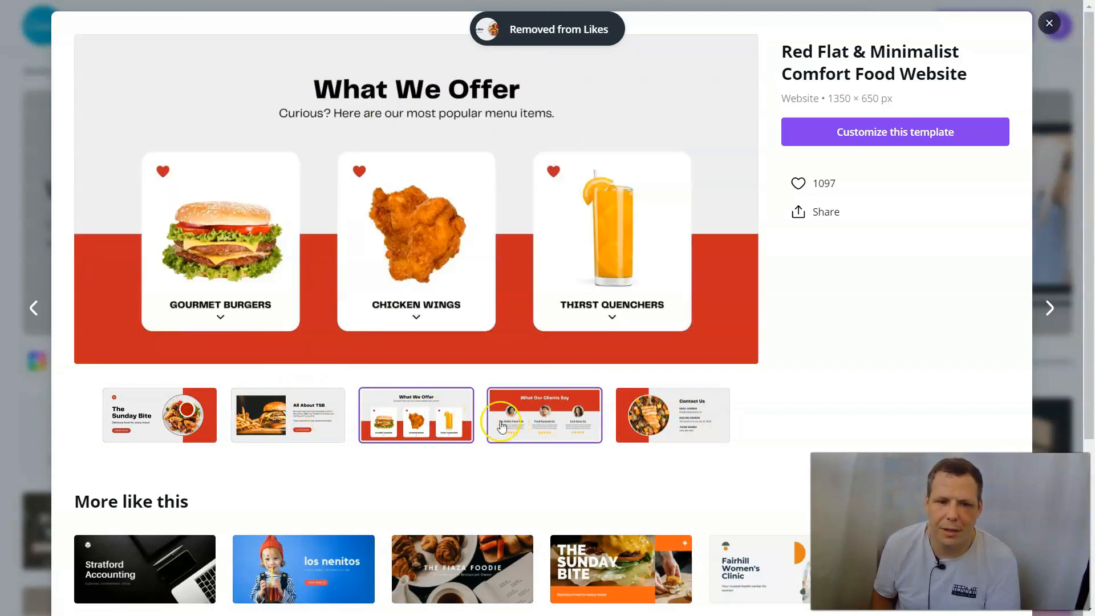
click(284, 409)
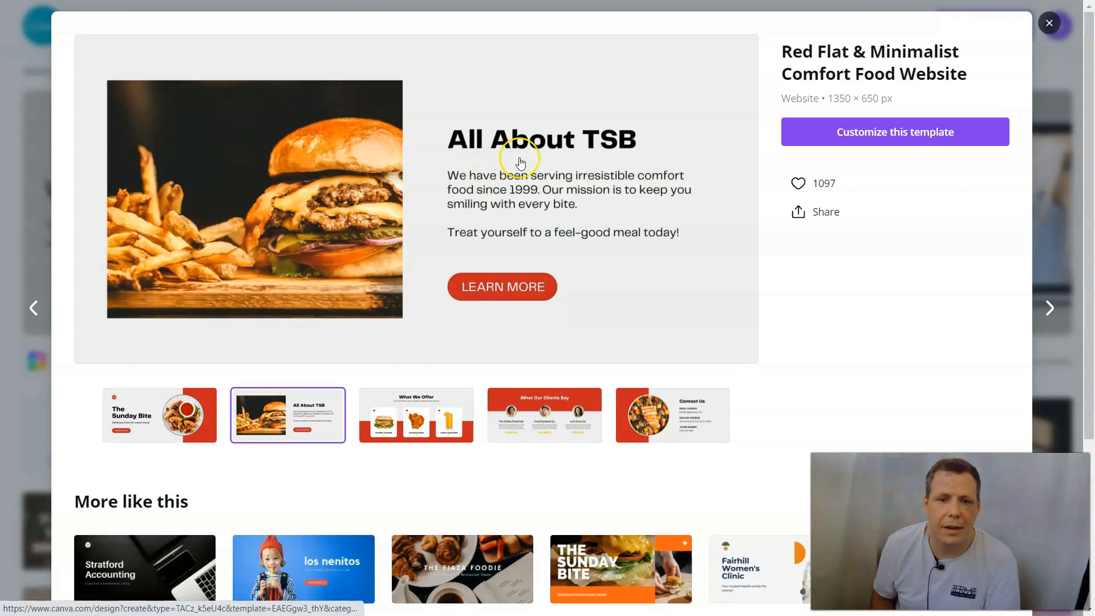
click(435, 393)
click(515, 423)
click(689, 425)
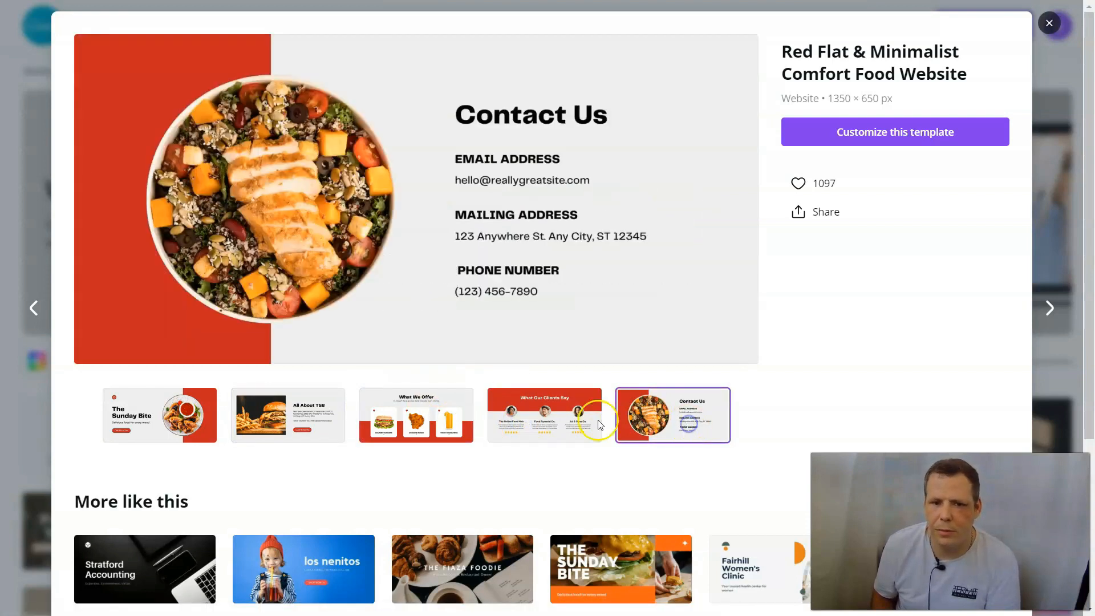
click(191, 428)
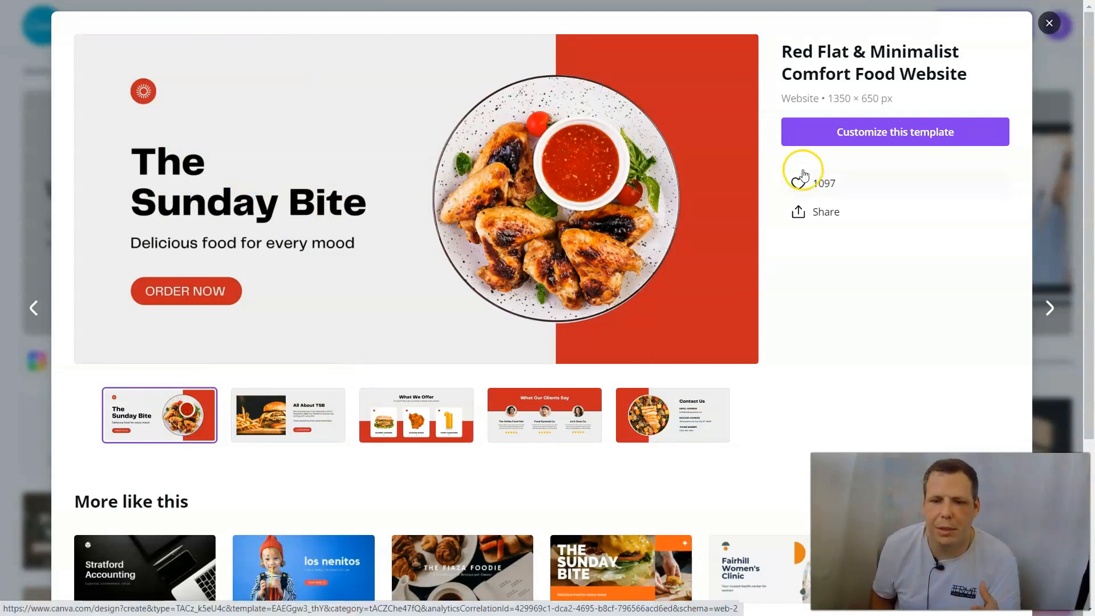
- Customize this template as a new design and rename the design "My yummy site"
click(846, 136)
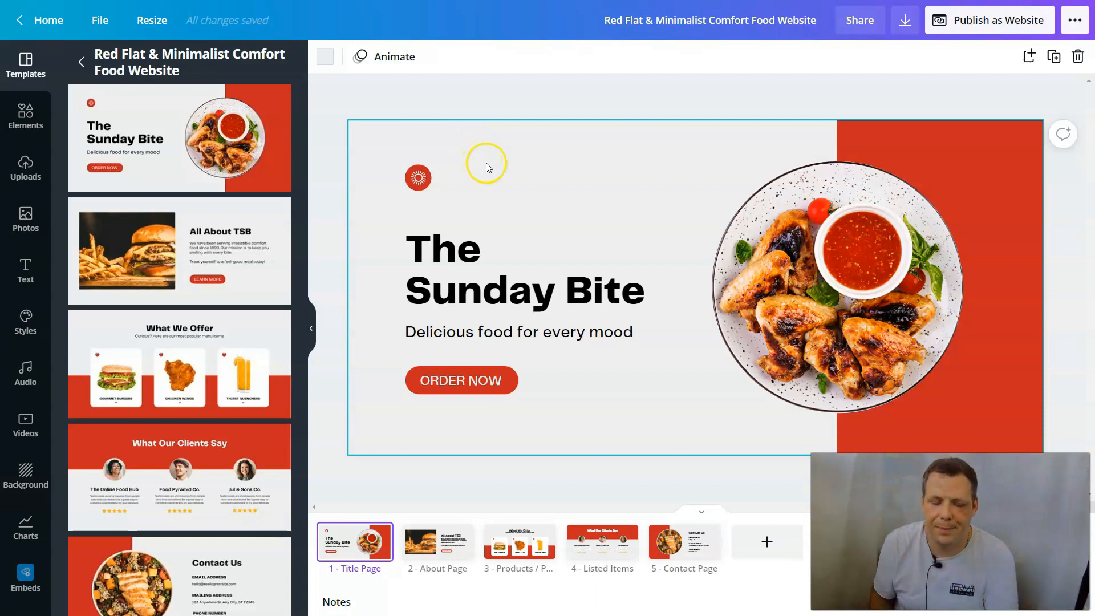
click(729, 26)
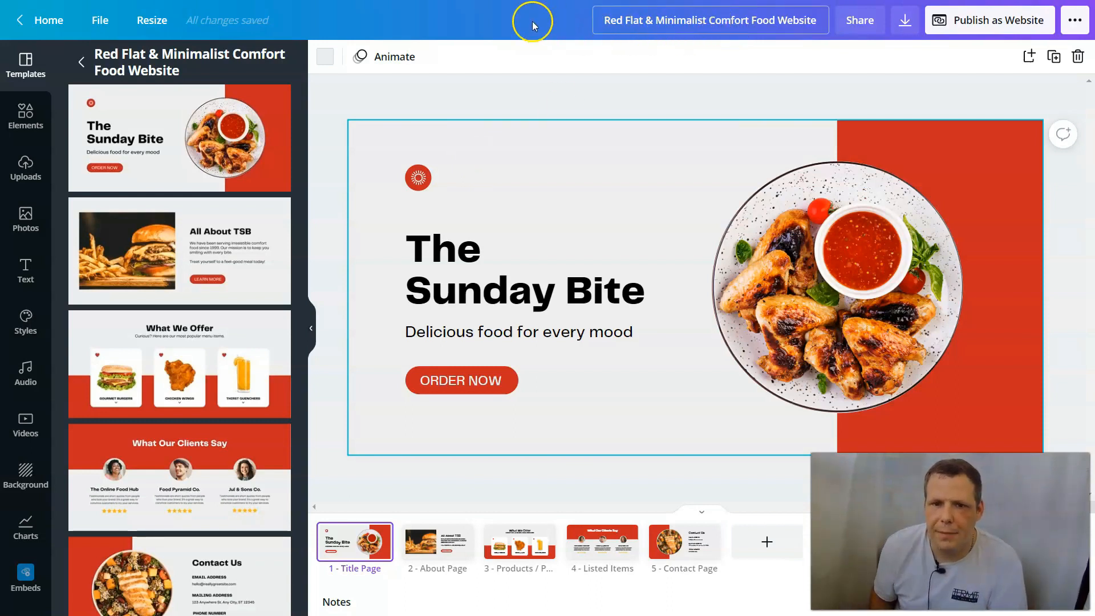
drag(604, 22, 787, 33)
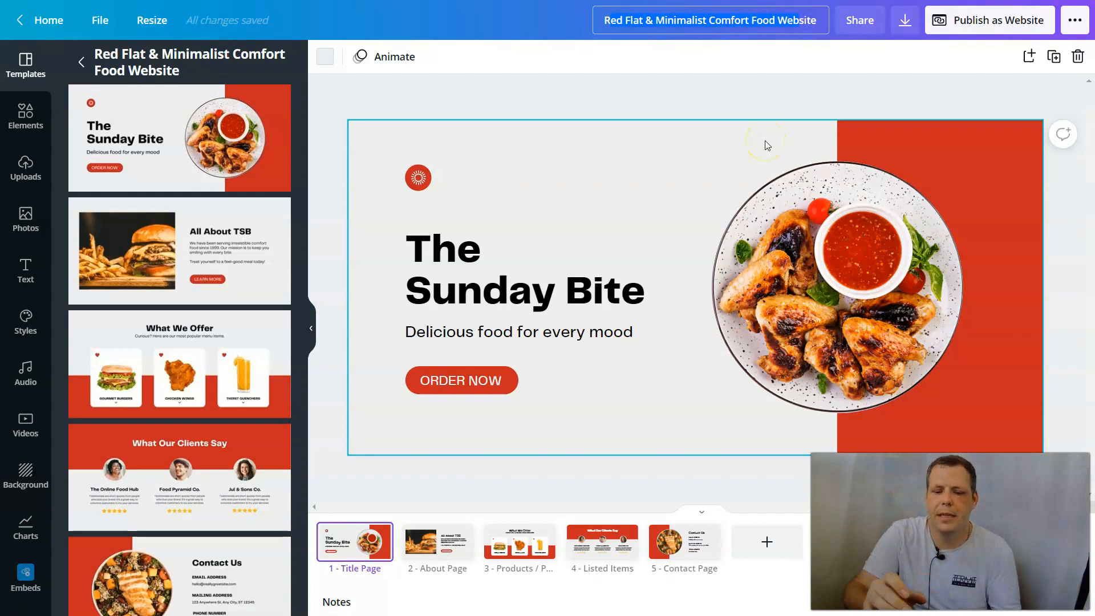
text(R)
key(BackSpace)
key(BackSpace)
key(BackSpace)
key(BackSpace)
key(BackSpace)
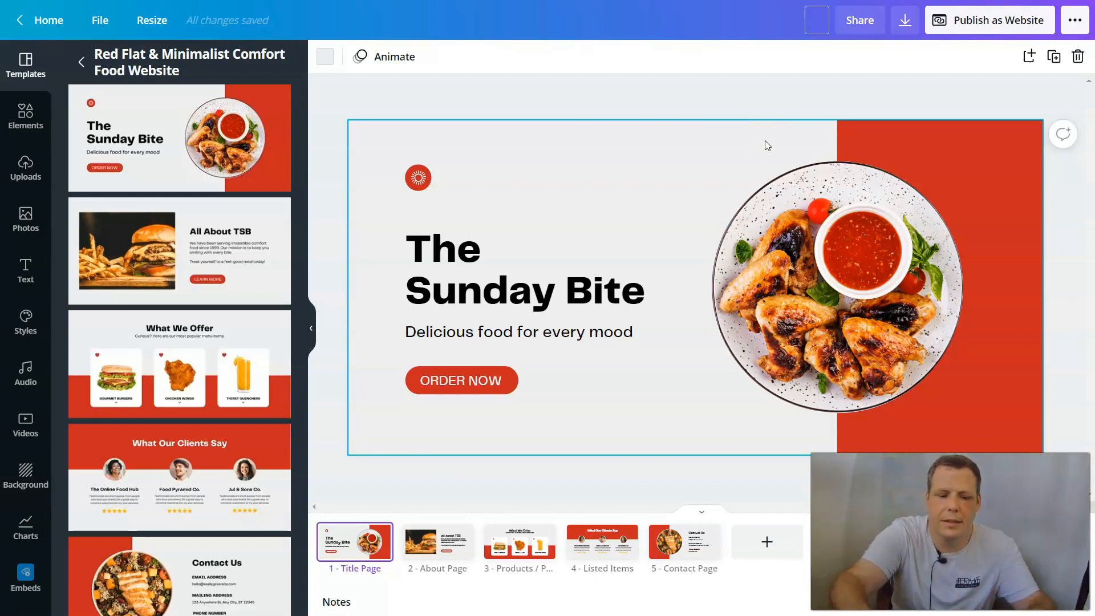
text(My yummy site)
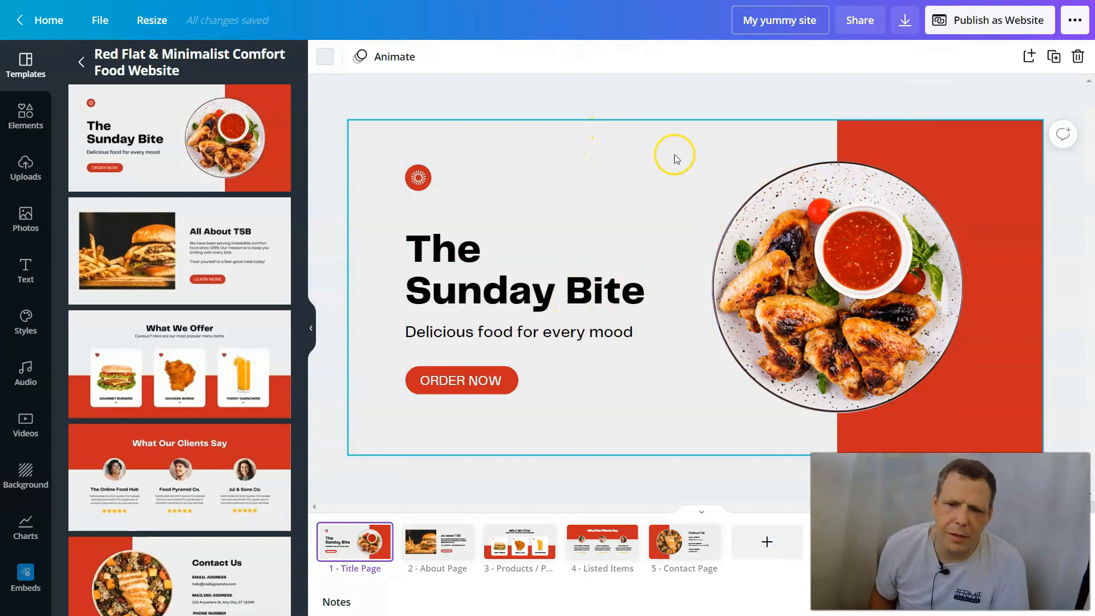
- Look through the website's pages and recolour the title page's red block behind the plate light gray
scroll(629, 234, down, 2)
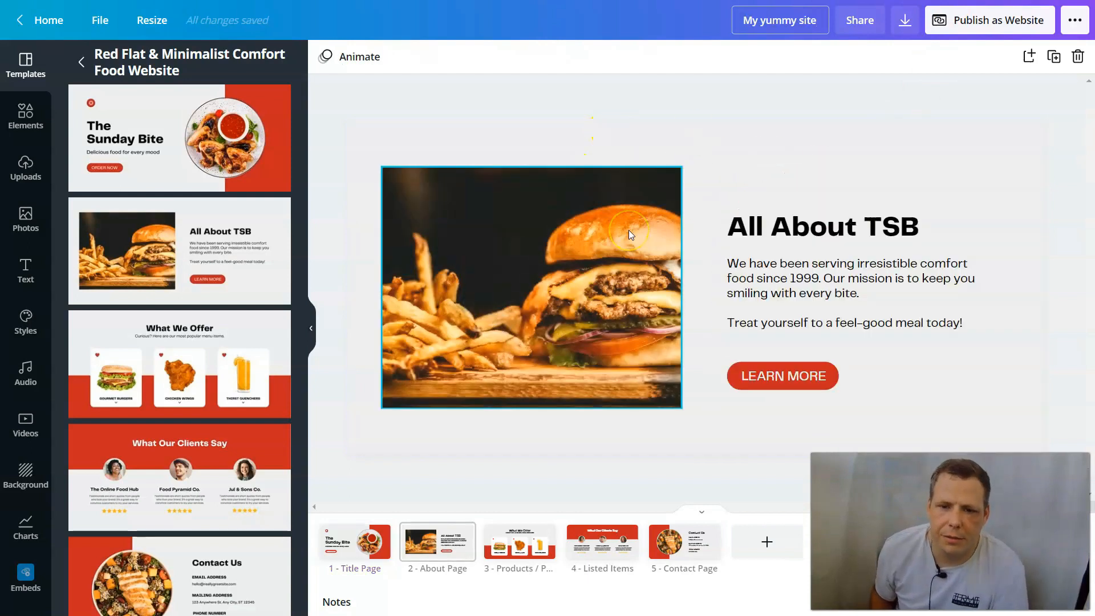
scroll(629, 231, up, 2)
scroll(628, 222, down, 8)
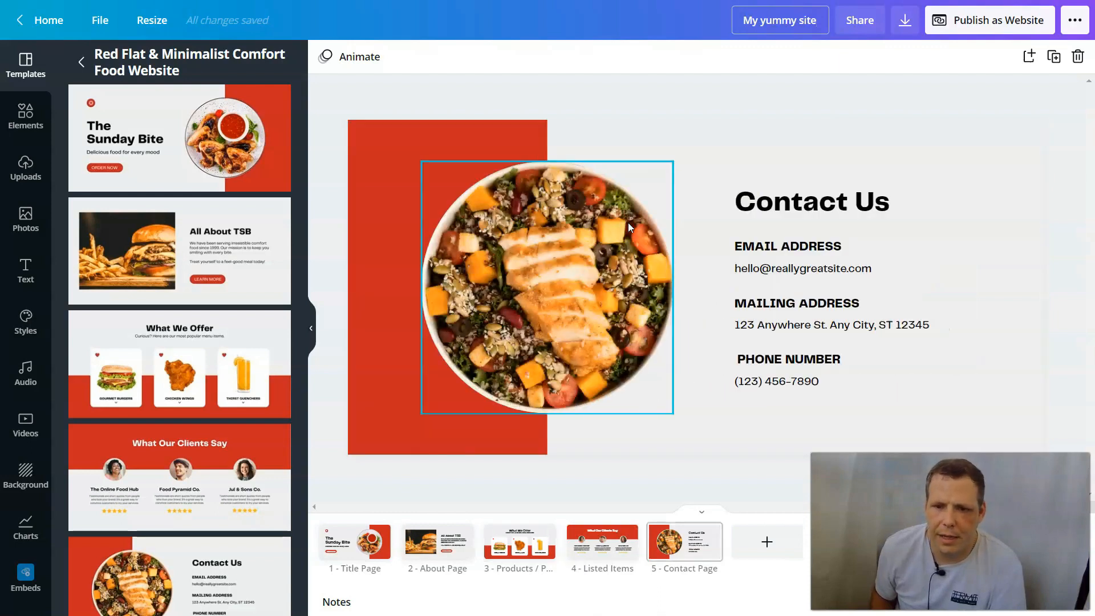
scroll(628, 222, up, 6)
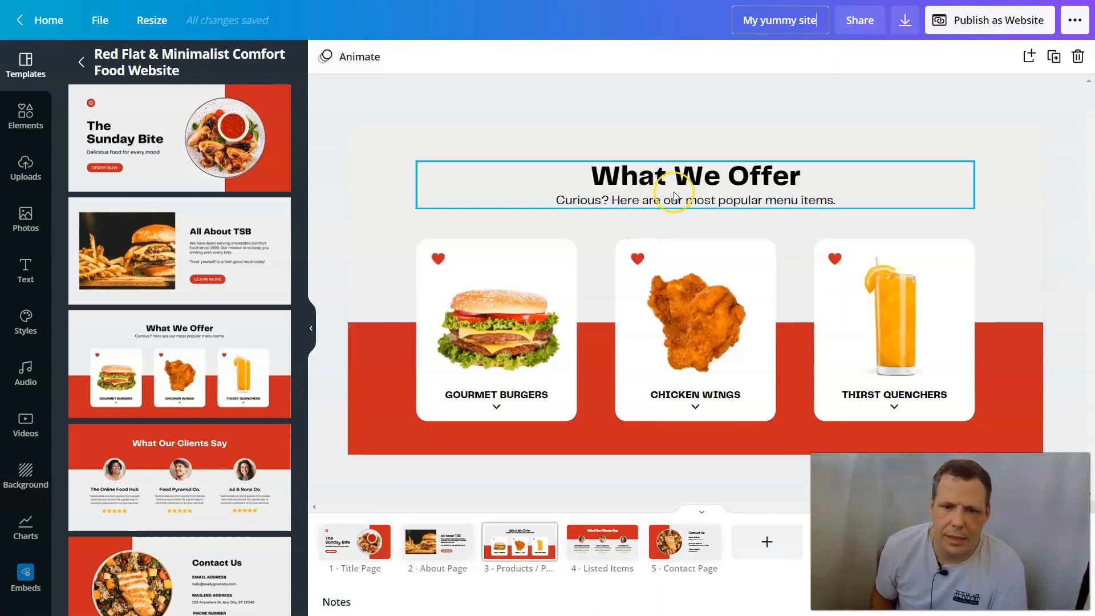
scroll(712, 197, up, 1)
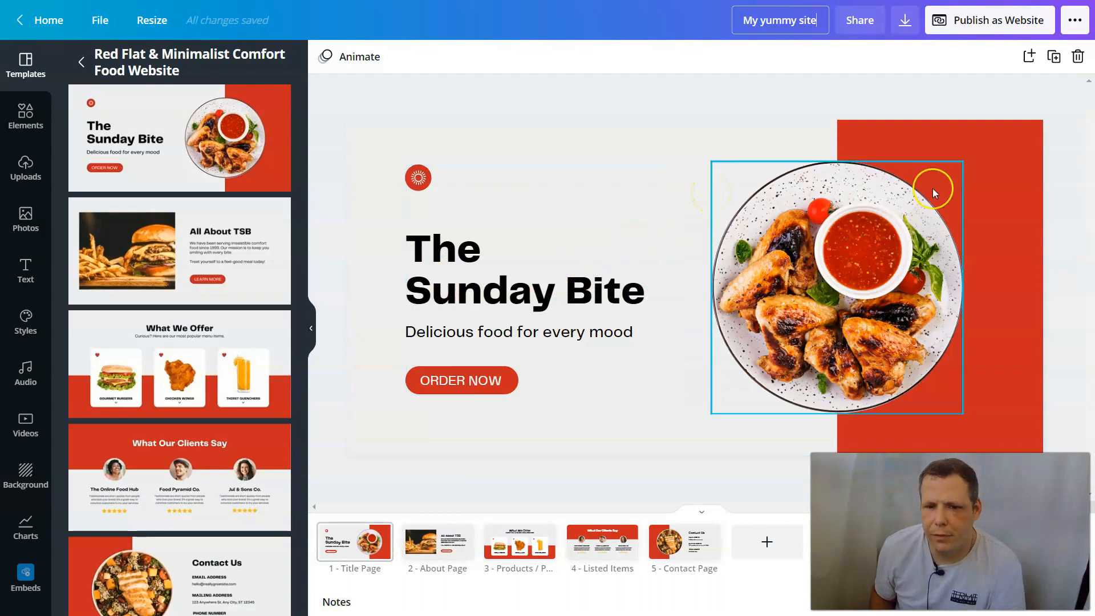
click(990, 150)
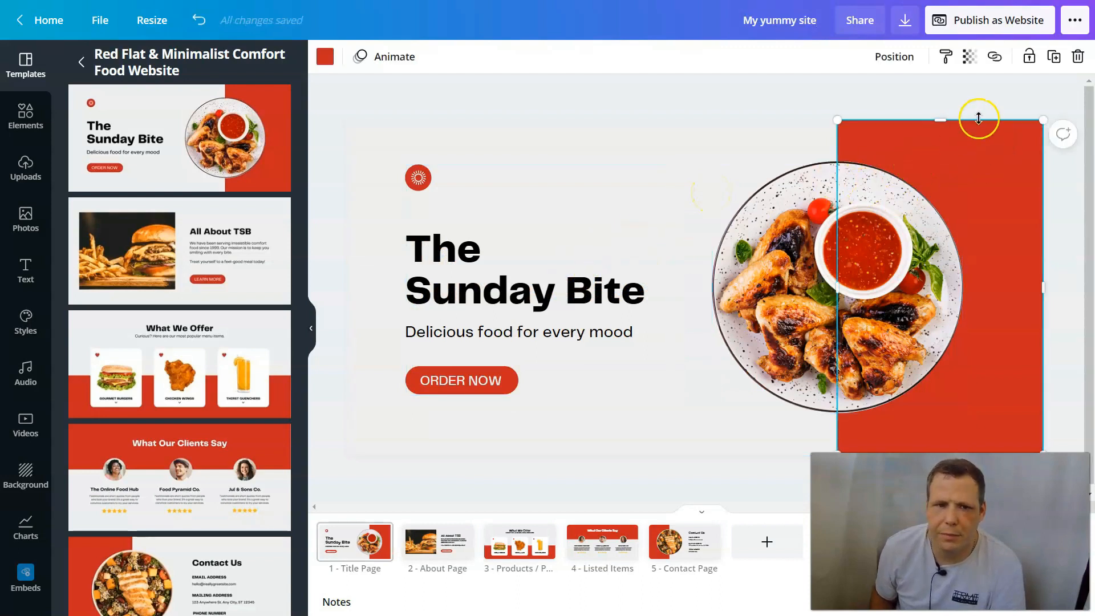
click(324, 57)
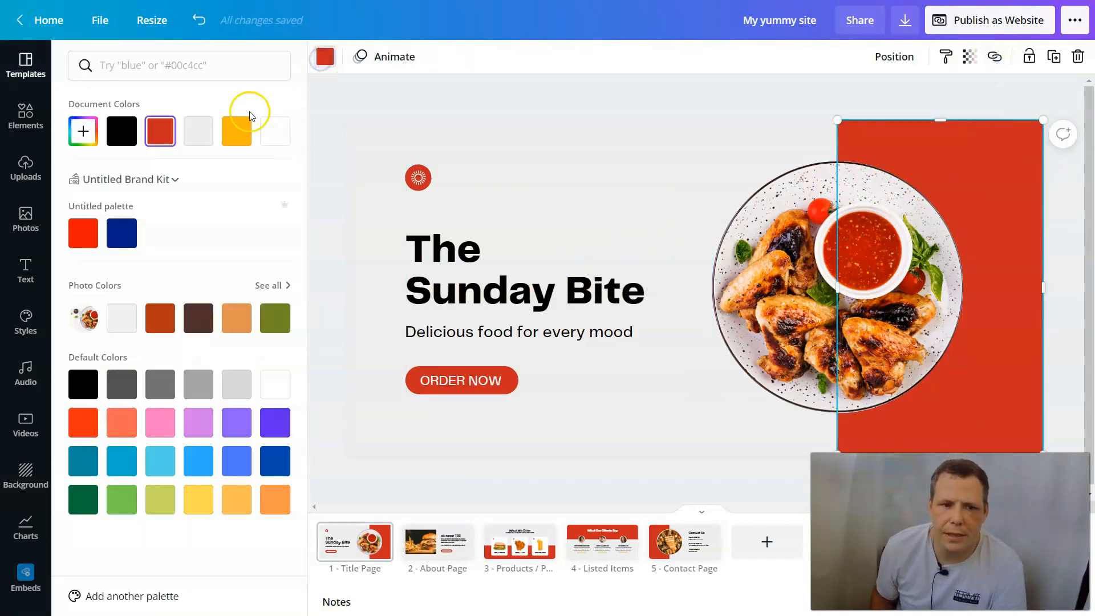
click(268, 135)
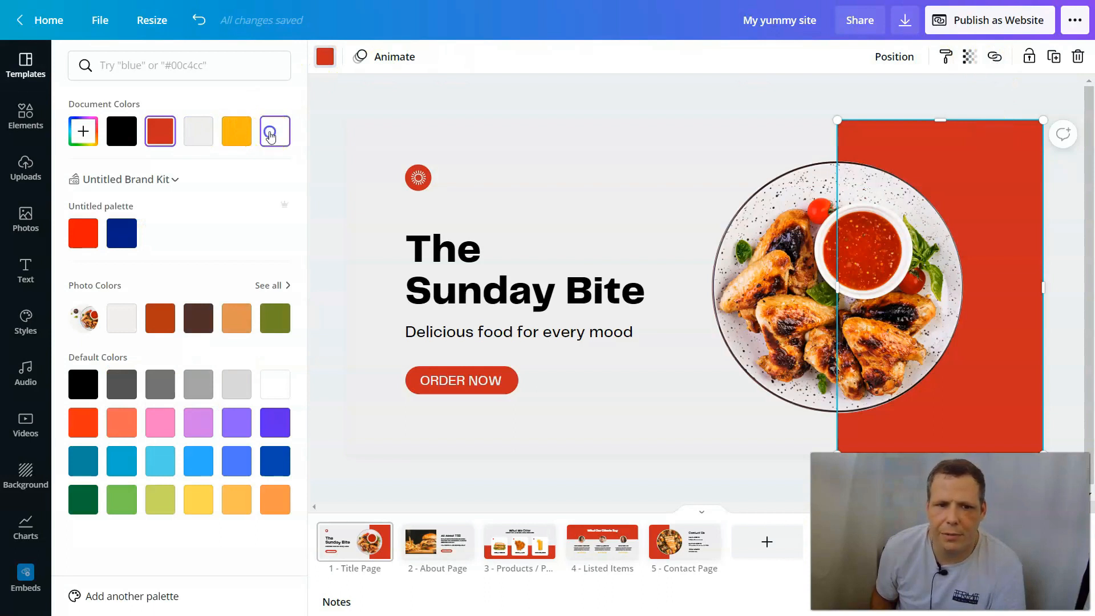
click(197, 130)
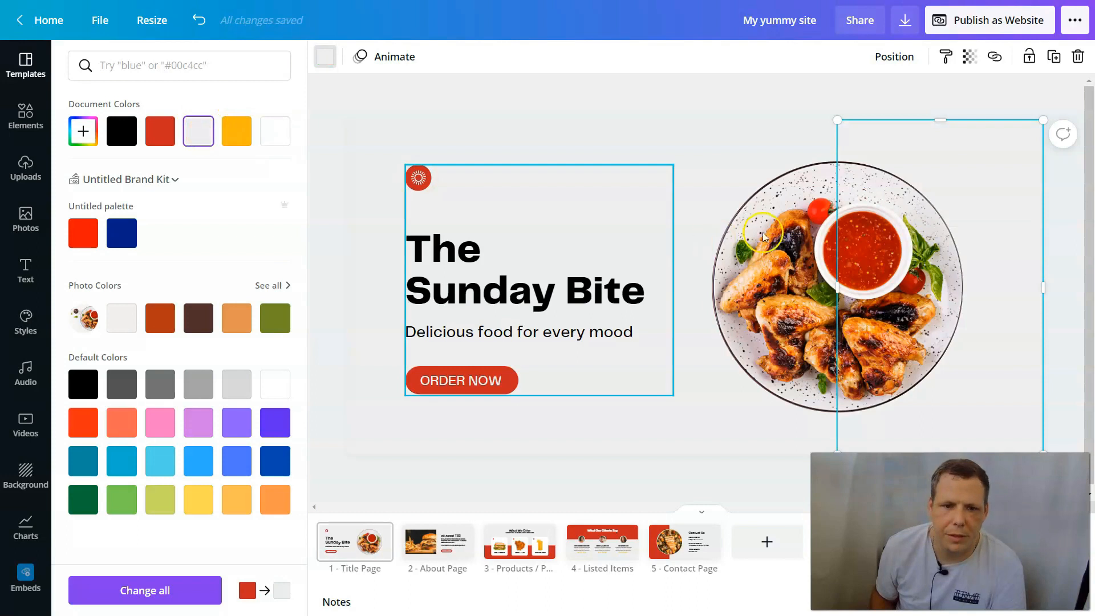
- Change the title page's background colour to the amber document colour
click(690, 127)
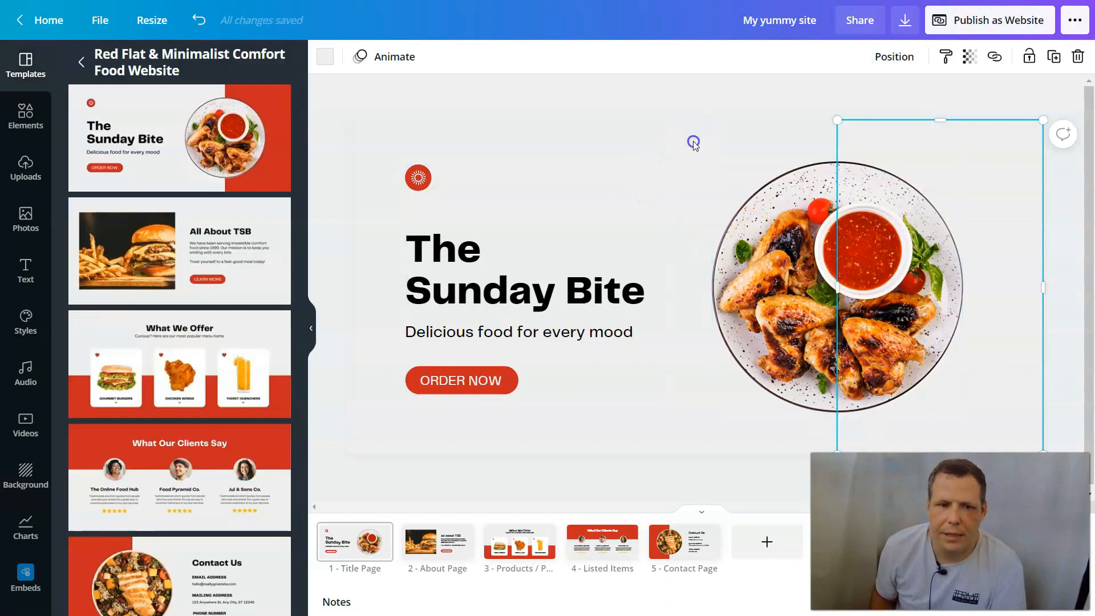
click(693, 143)
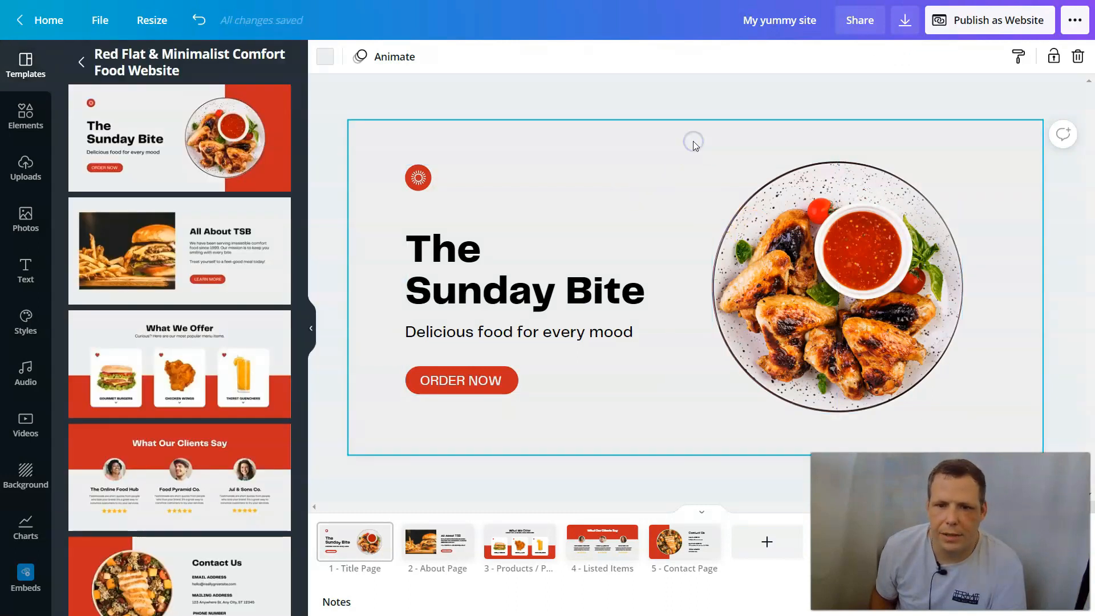
click(326, 56)
click(236, 130)
- Recolour the rectangular block behind the food plate dark blue from the brand kit palette
click(887, 130)
click(324, 56)
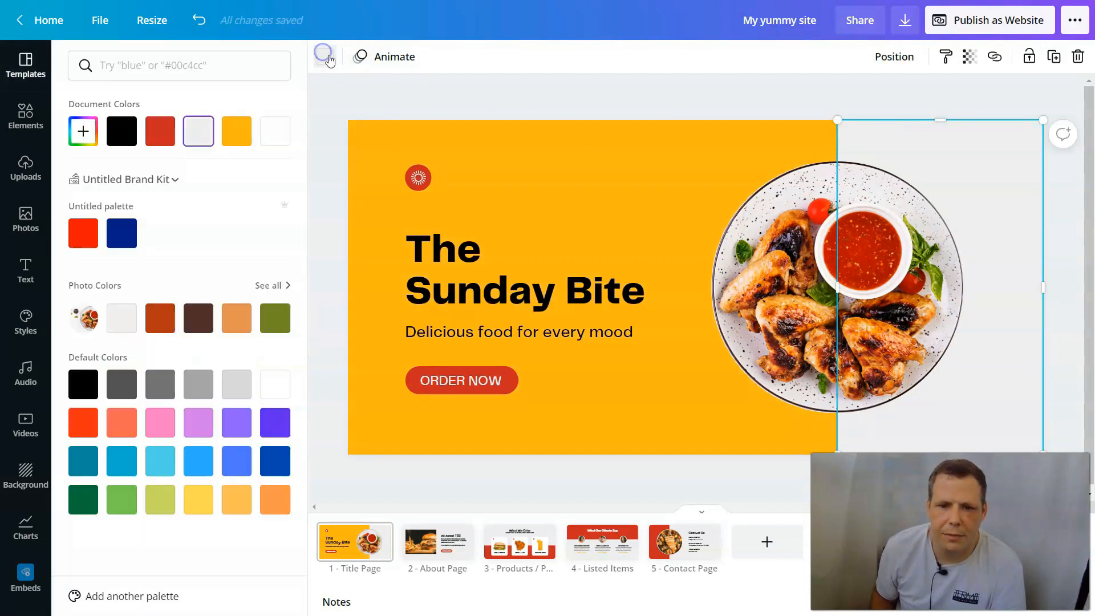
click(121, 233)
click(609, 90)
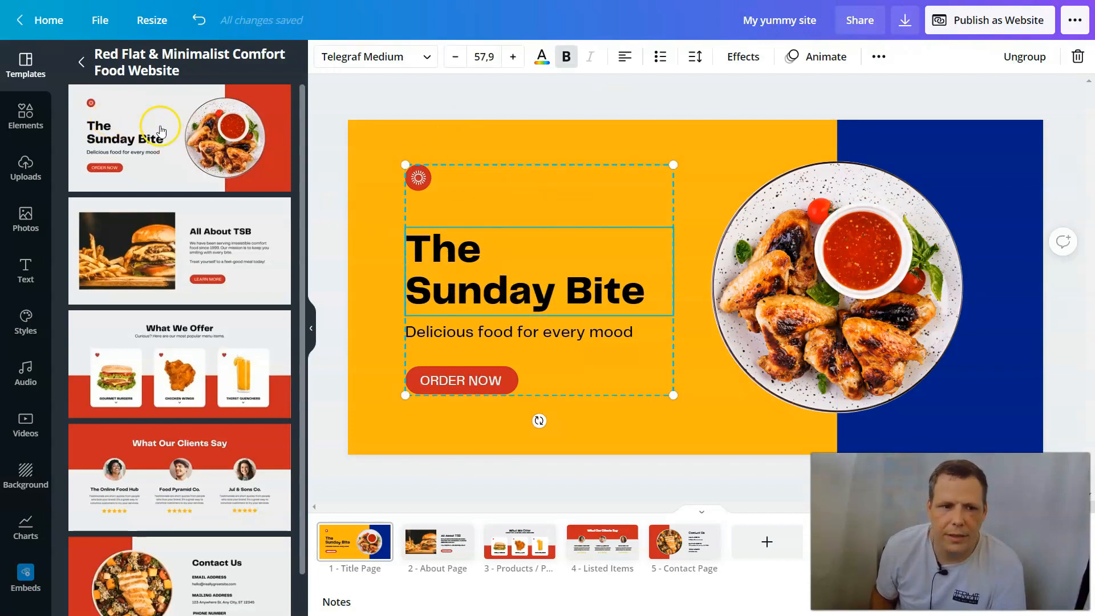
- Replace the title page heading "The Sunday Bite" with "My Yummy Site"
click(23, 279)
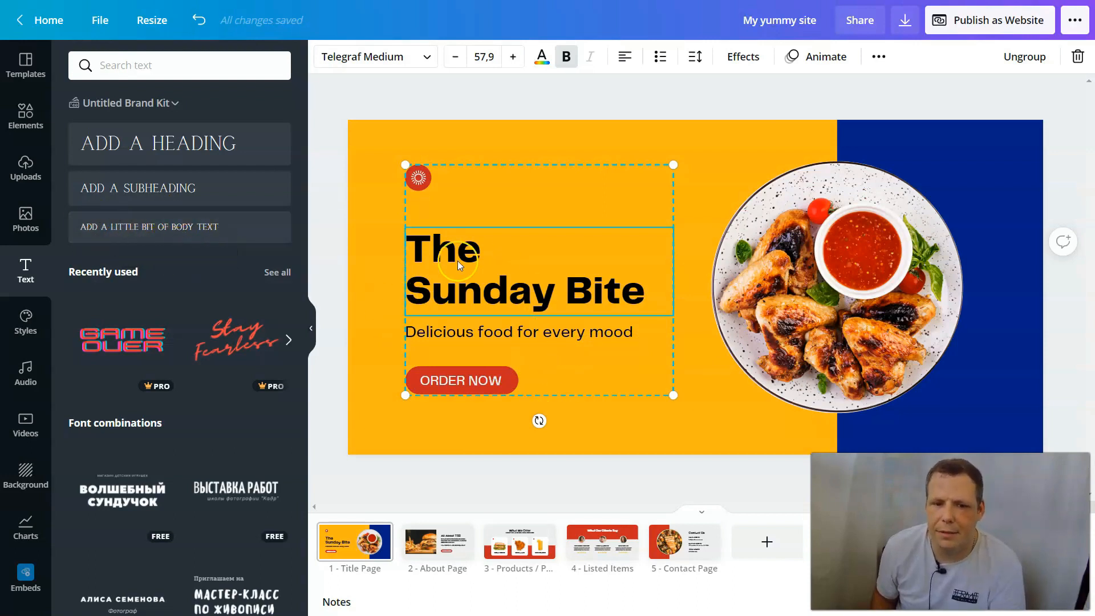
double_click(481, 277)
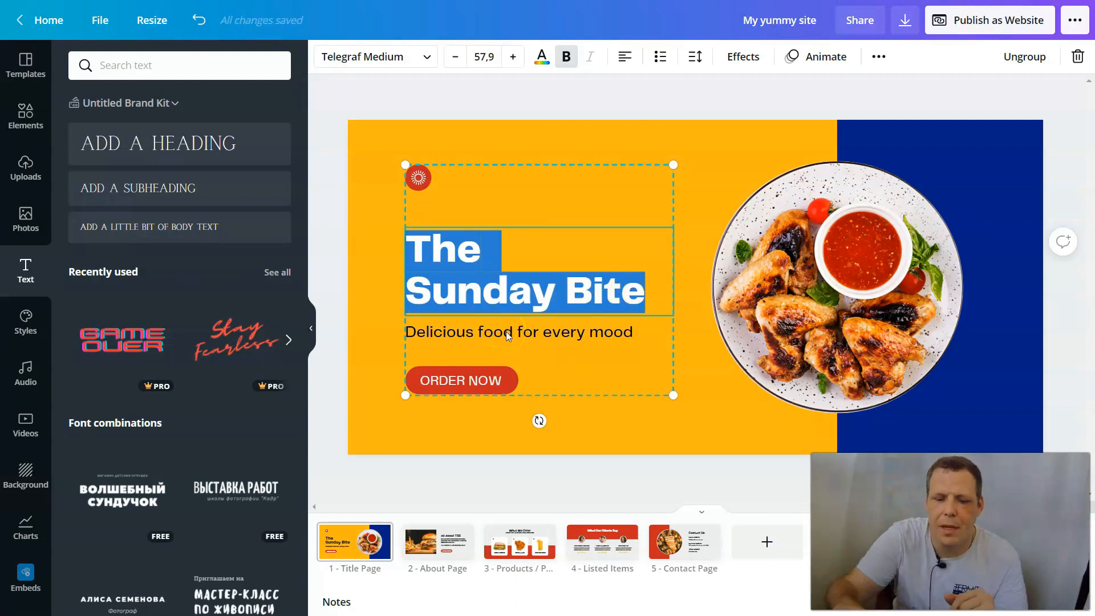
key(BackSpace)
text(My)
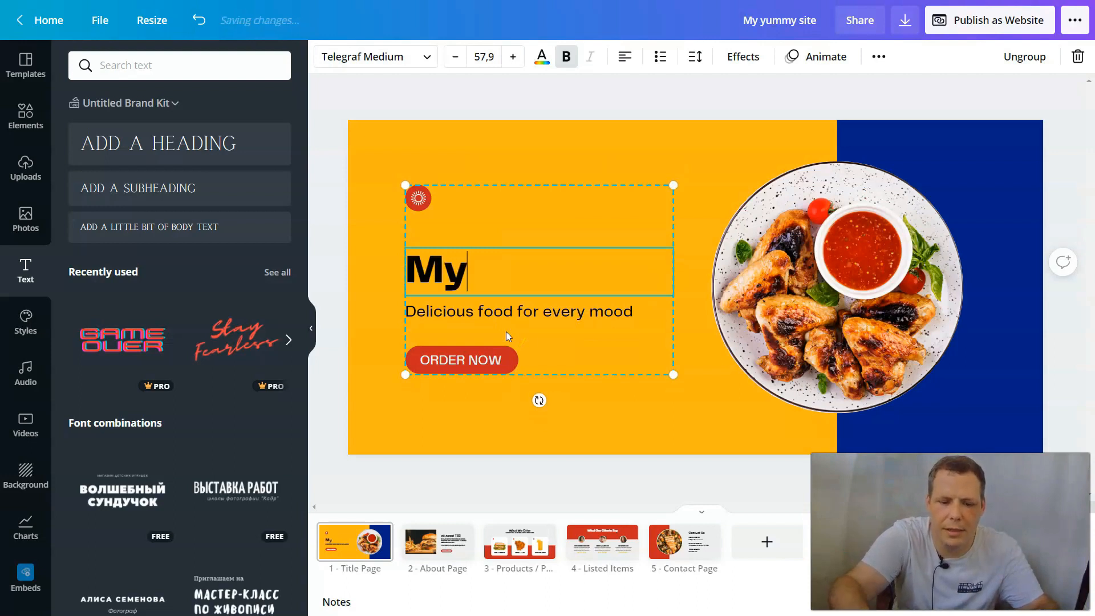
text( Yummy Site)
- Set the font of the "My Yummy Site" heading to Belleza
click(569, 276)
drag(556, 278, 409, 263)
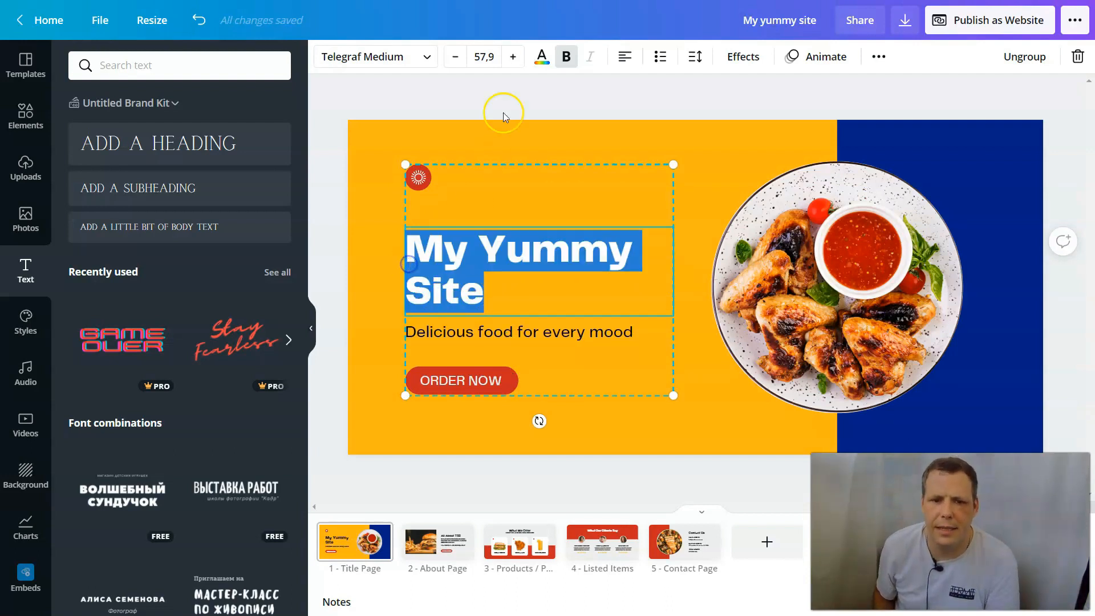
click(425, 57)
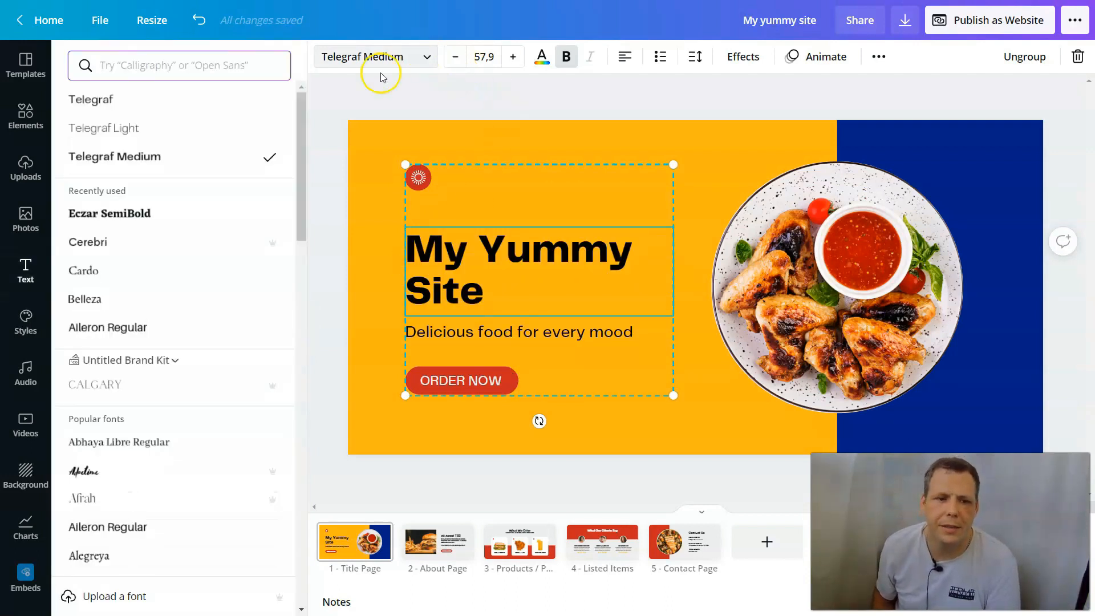
click(105, 294)
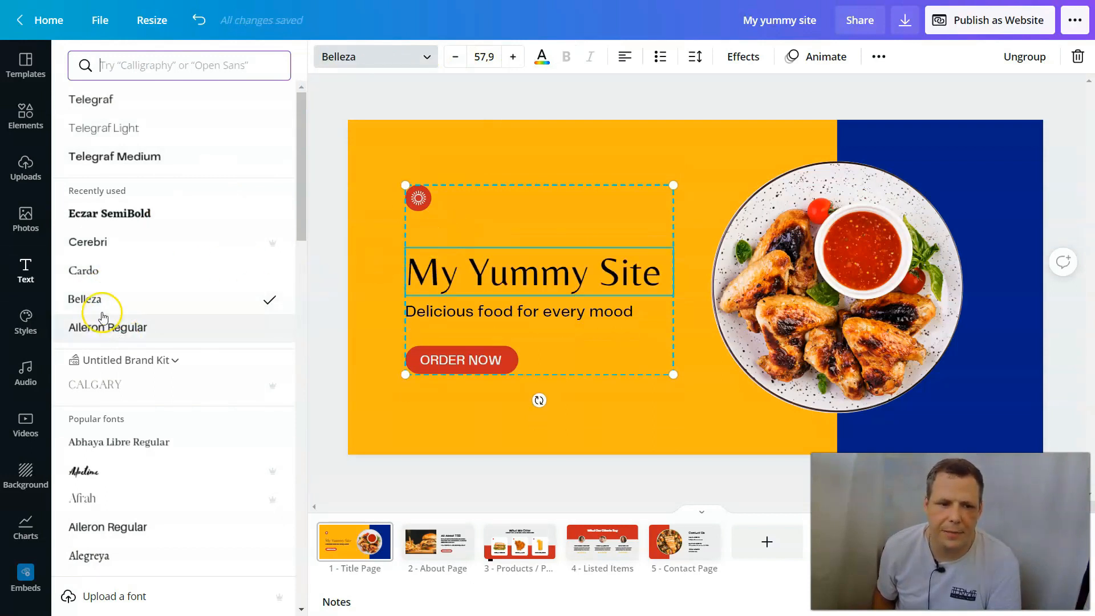
- Change the text colour of the "My Yummy Site" heading to off-white
drag(661, 276, 412, 272)
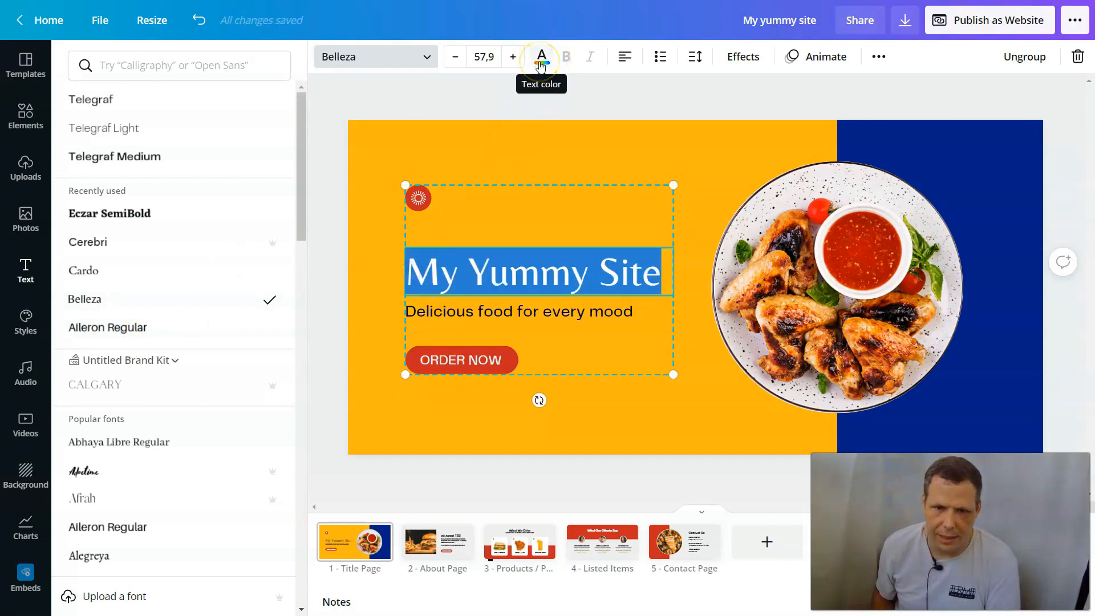
click(541, 60)
click(241, 142)
click(552, 147)
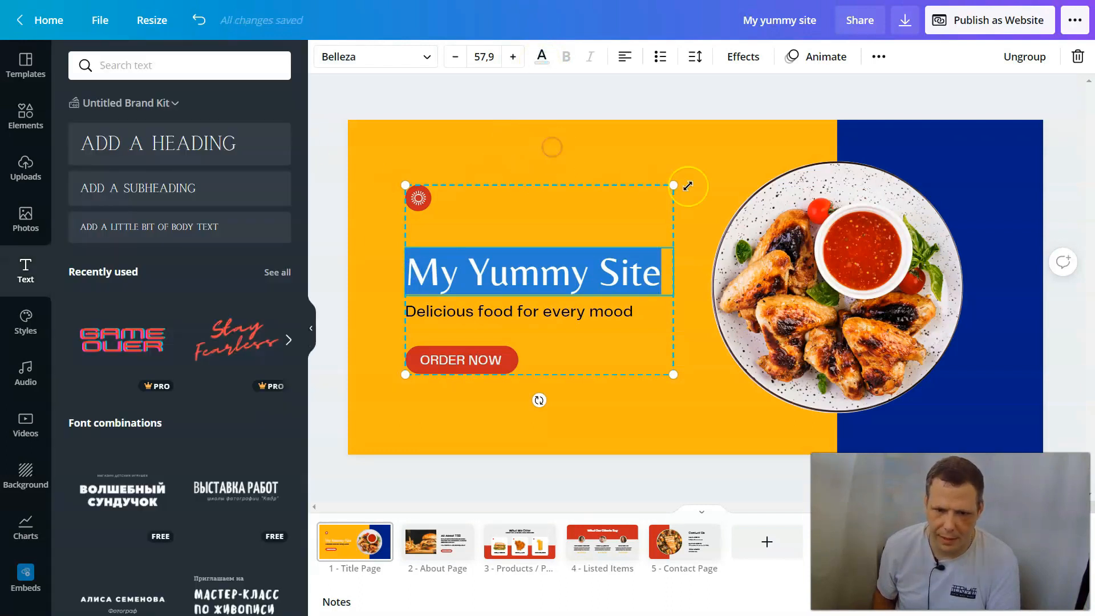
click(690, 136)
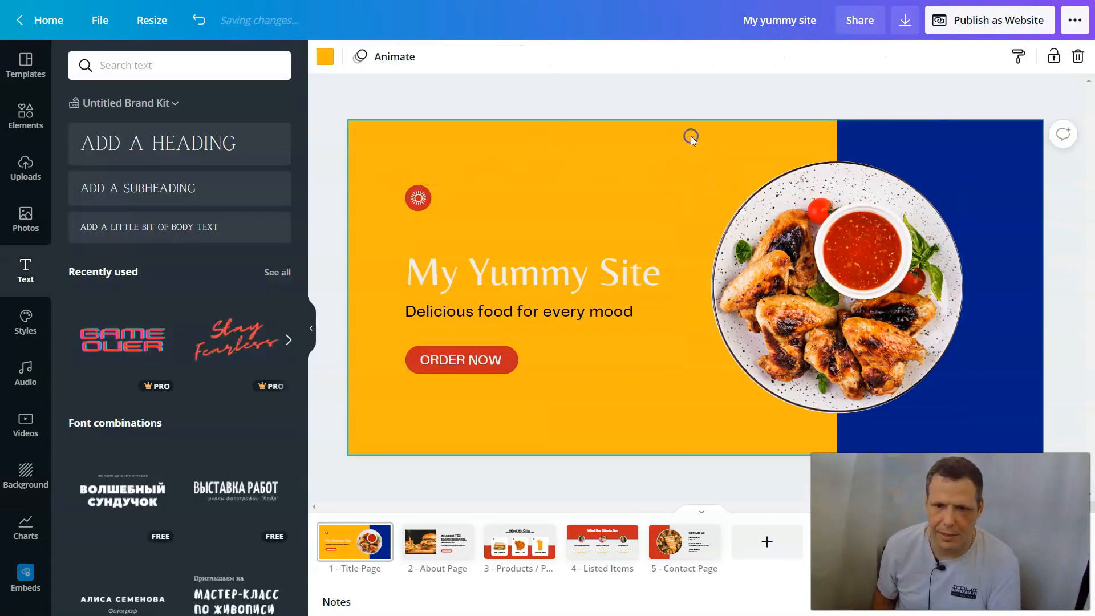
- Change the text colour of the "Delicious food for every mood" tagline to white
click(603, 314)
double_click(644, 310)
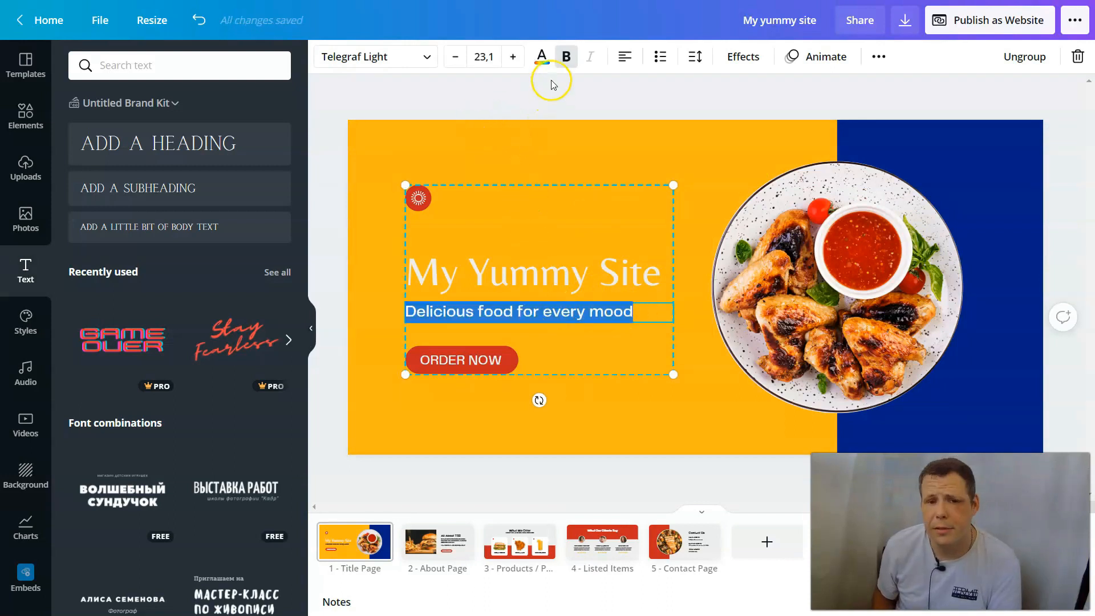
click(543, 55)
click(275, 422)
click(579, 149)
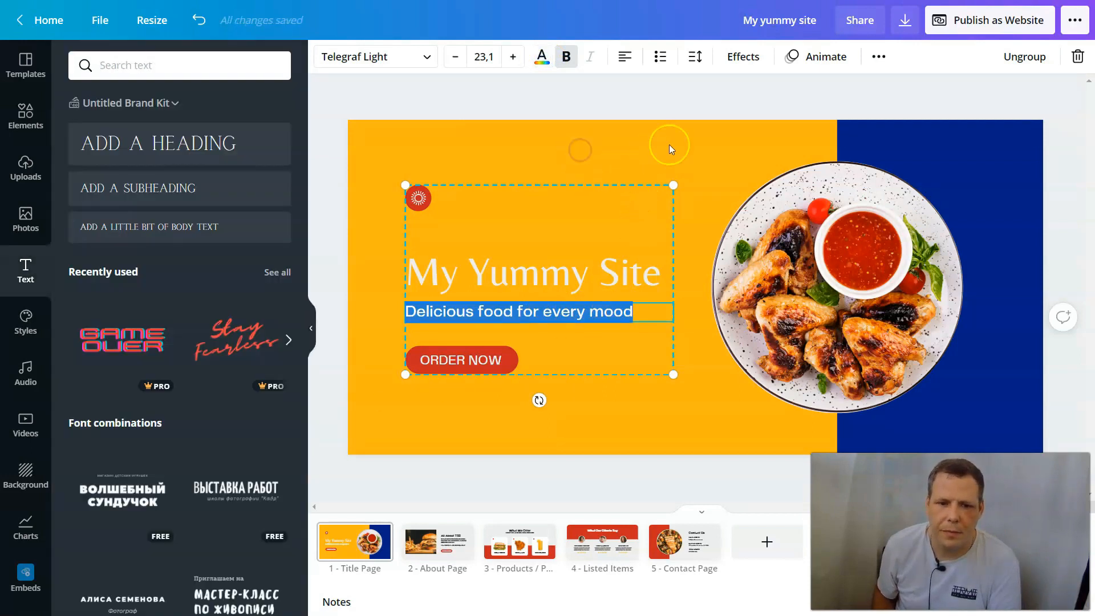
click(740, 168)
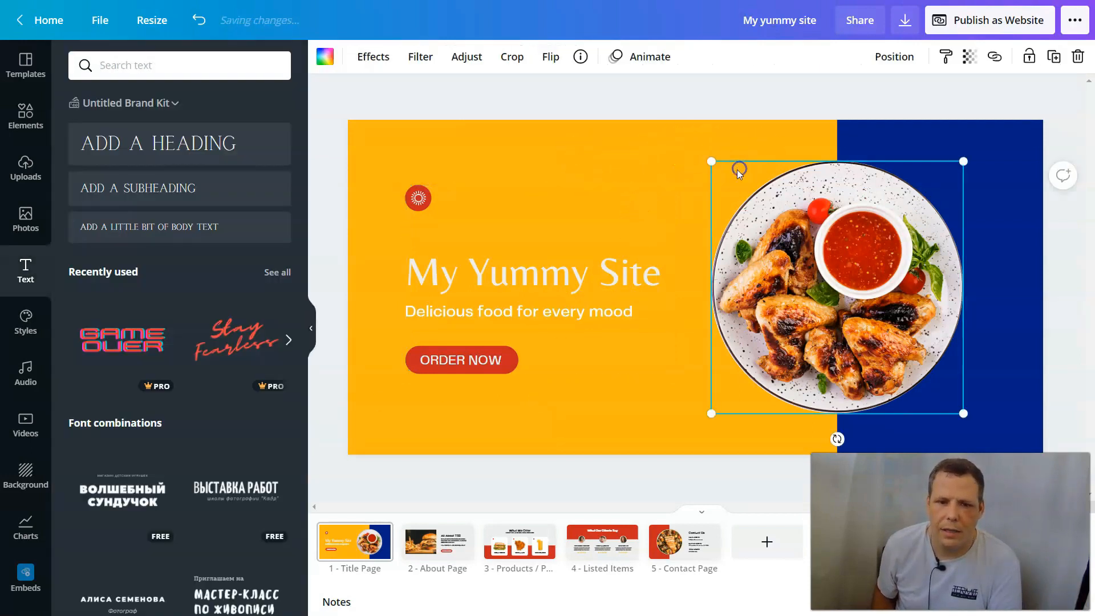
click(482, 360)
click(481, 371)
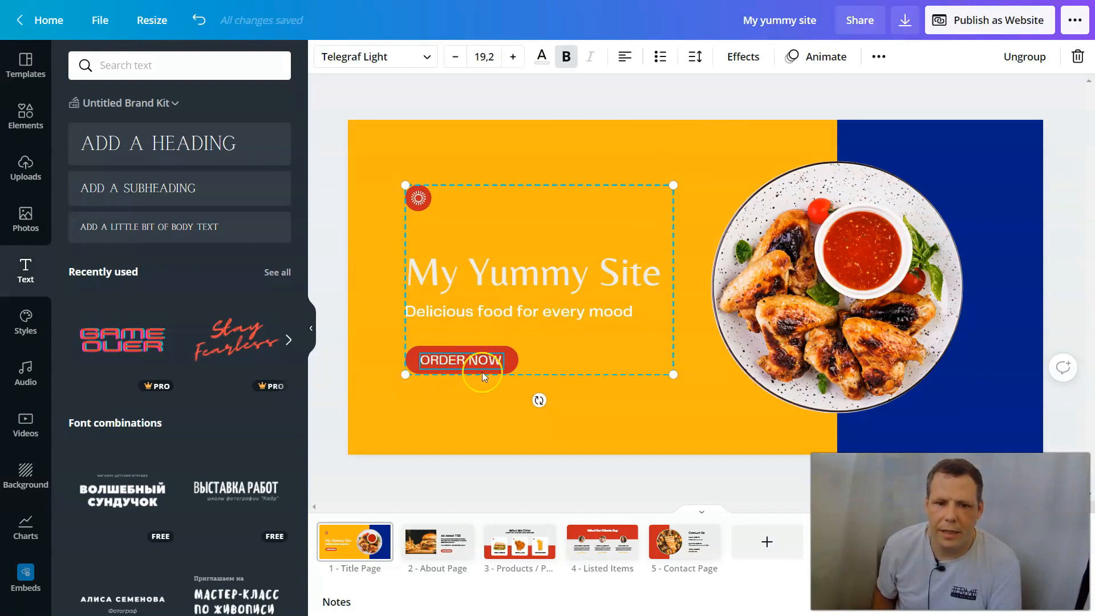
click(510, 362)
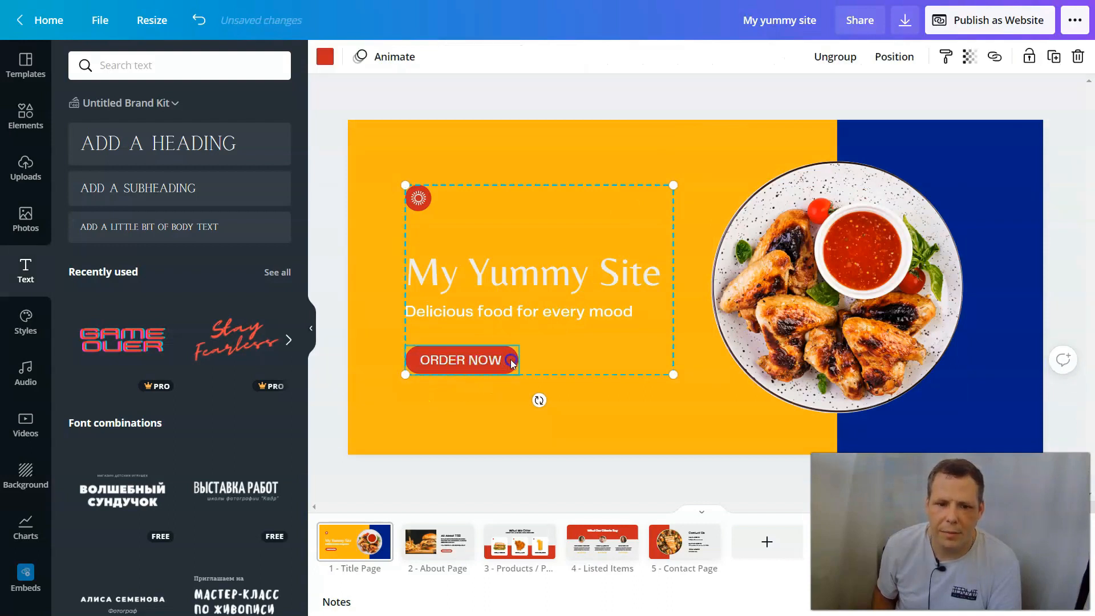
double_click(478, 361)
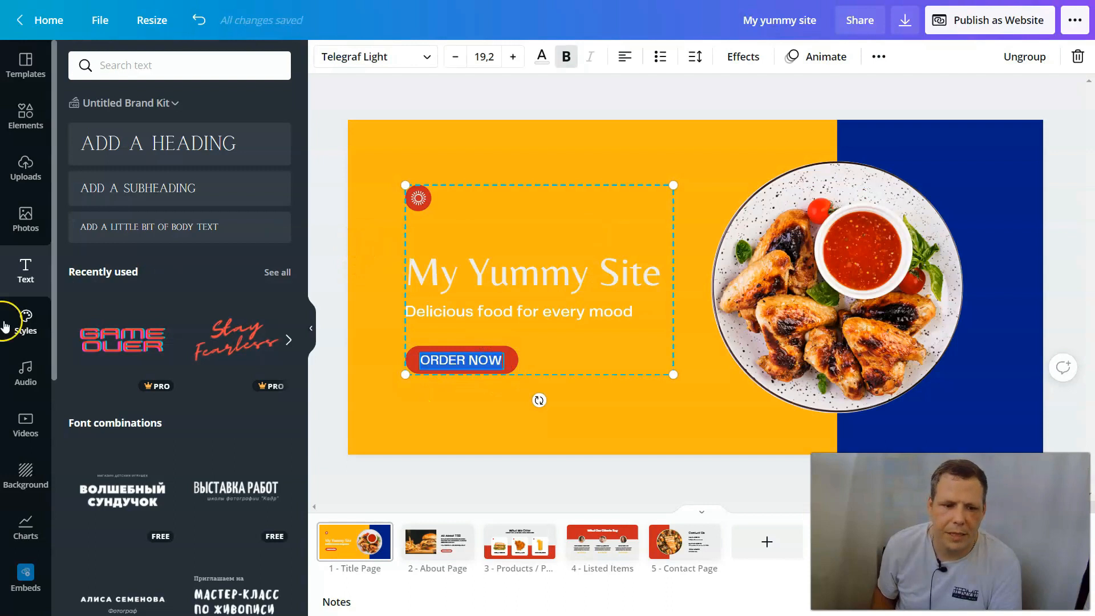
- Look through the editor's content categories and the list of available apps and integrations
scroll(29, 355, down, 5)
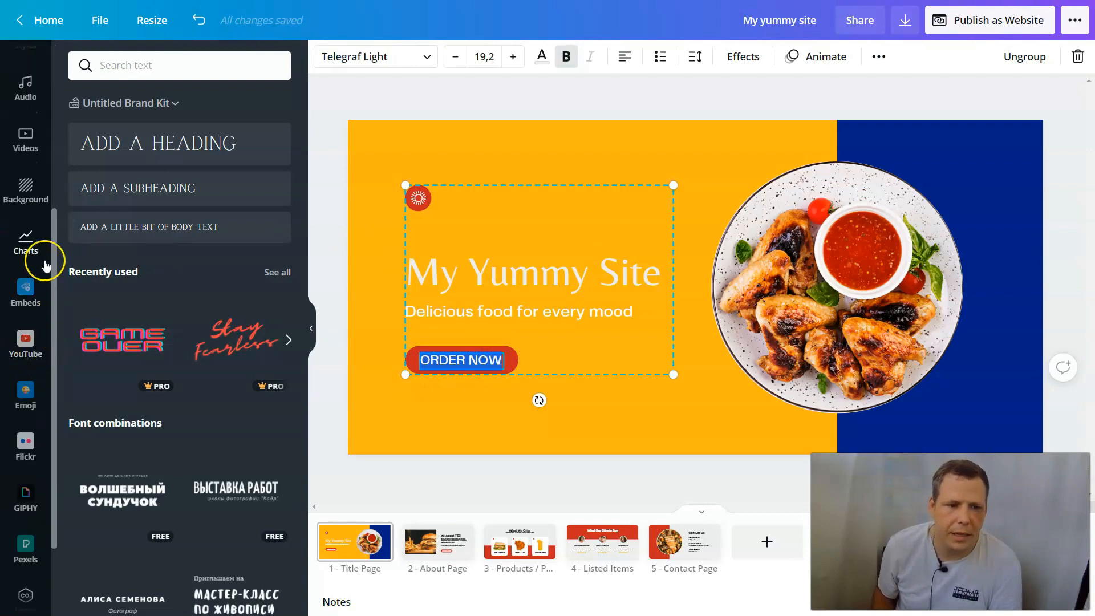
scroll(43, 277, down, 2)
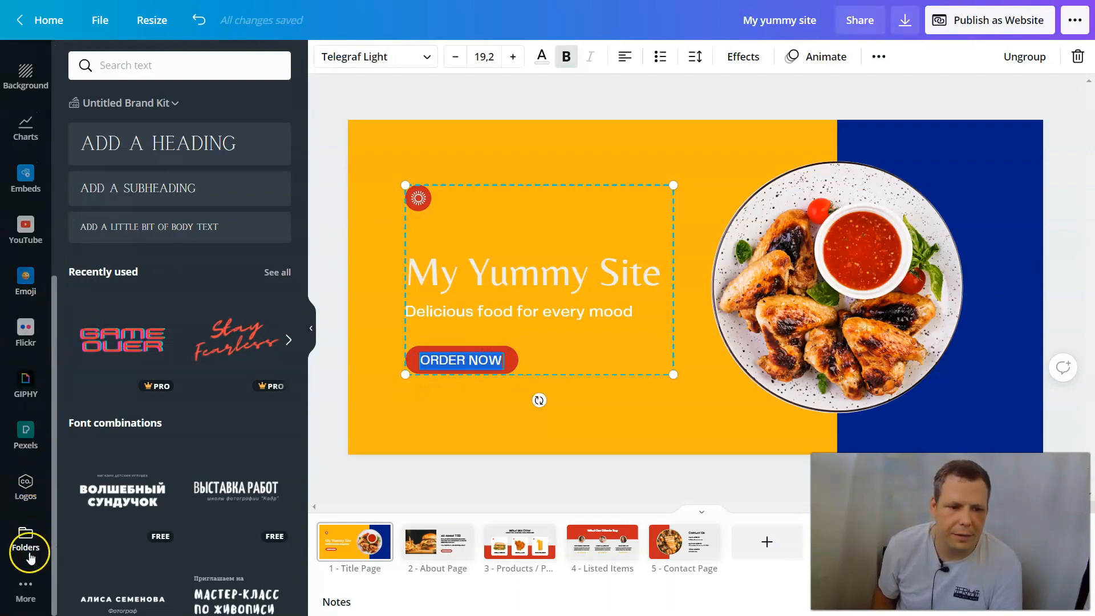
click(13, 608)
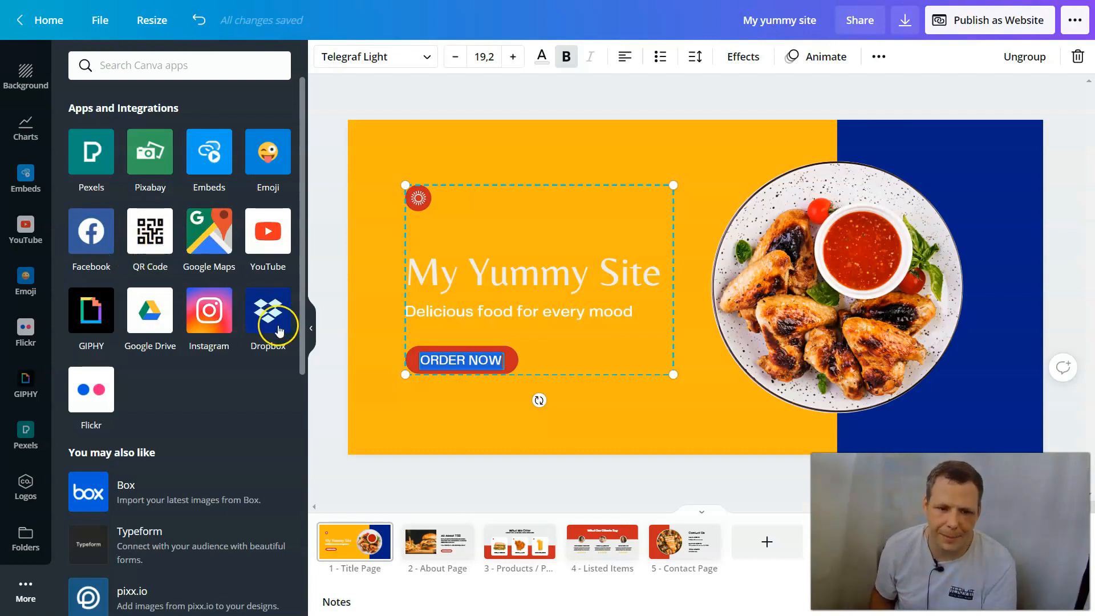
scroll(236, 305, down, 4)
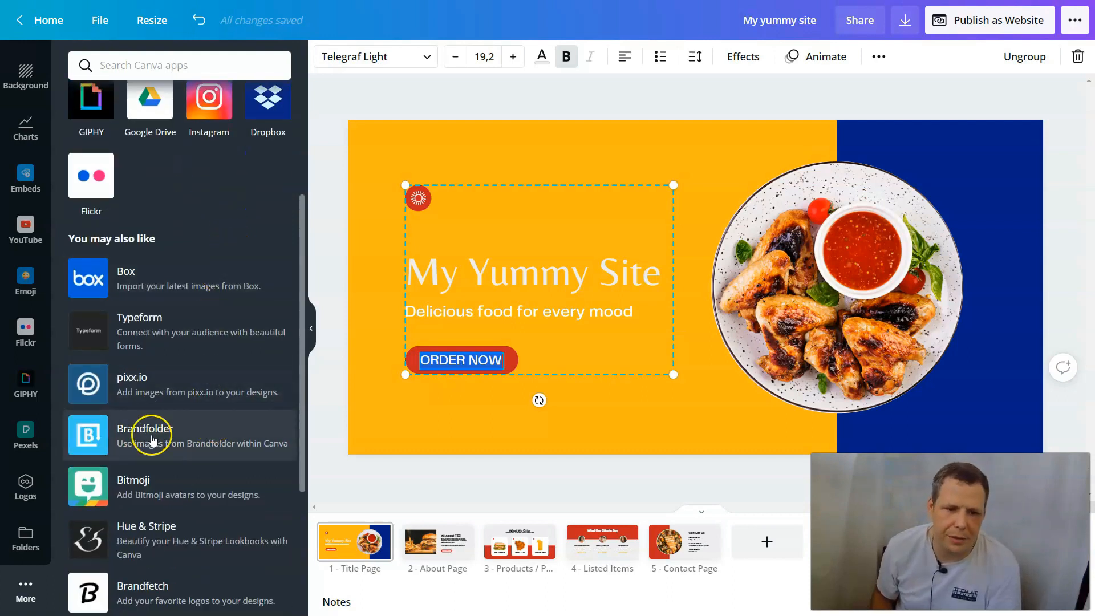
scroll(208, 463, down, 3)
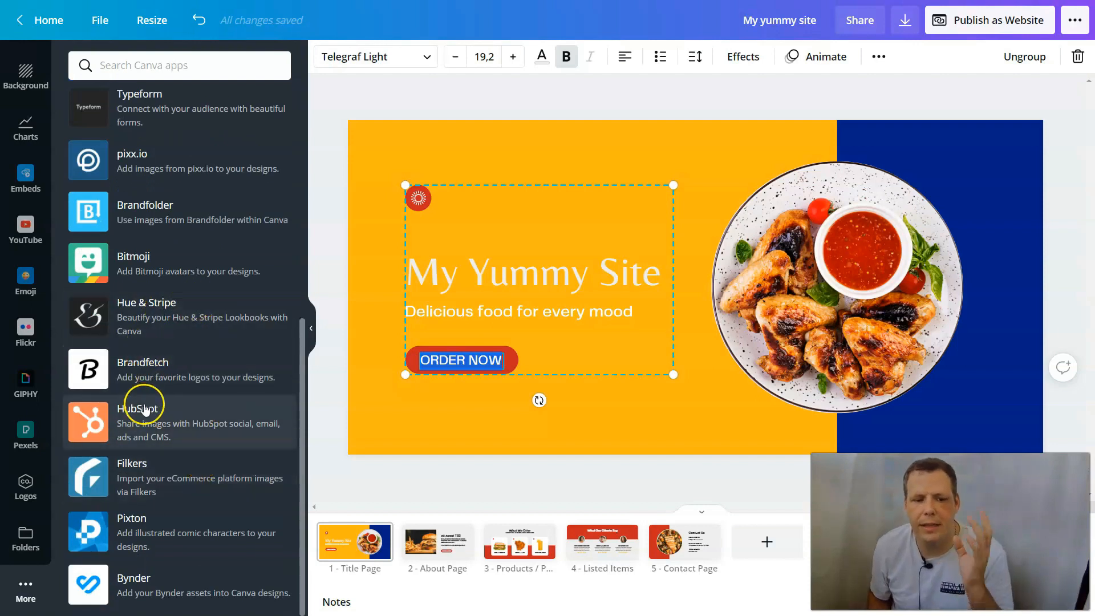
scroll(166, 416, up, 7)
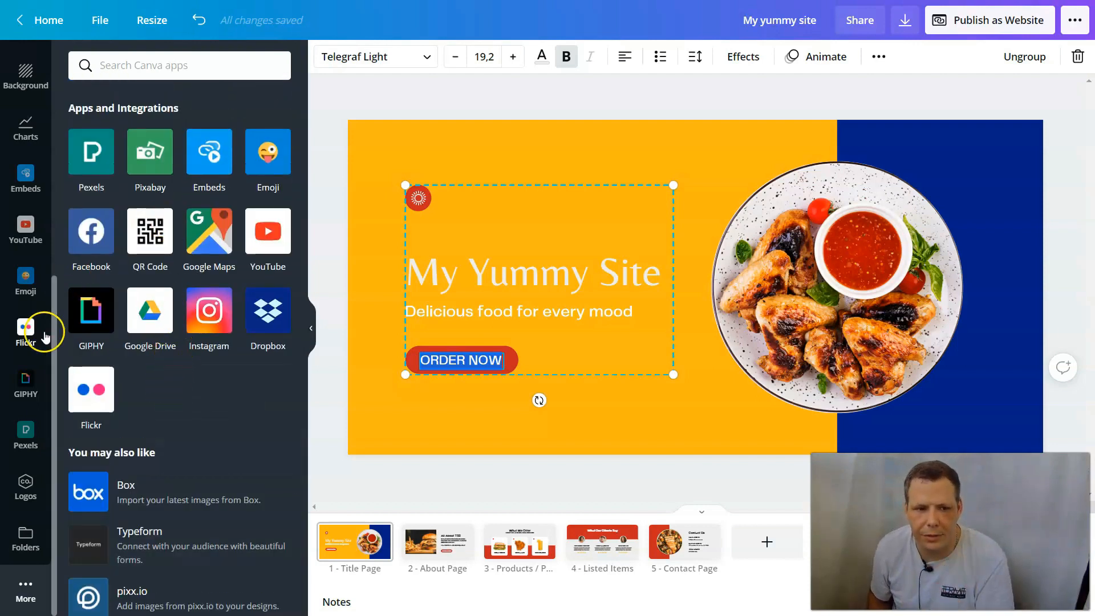
scroll(30, 275, up, 5)
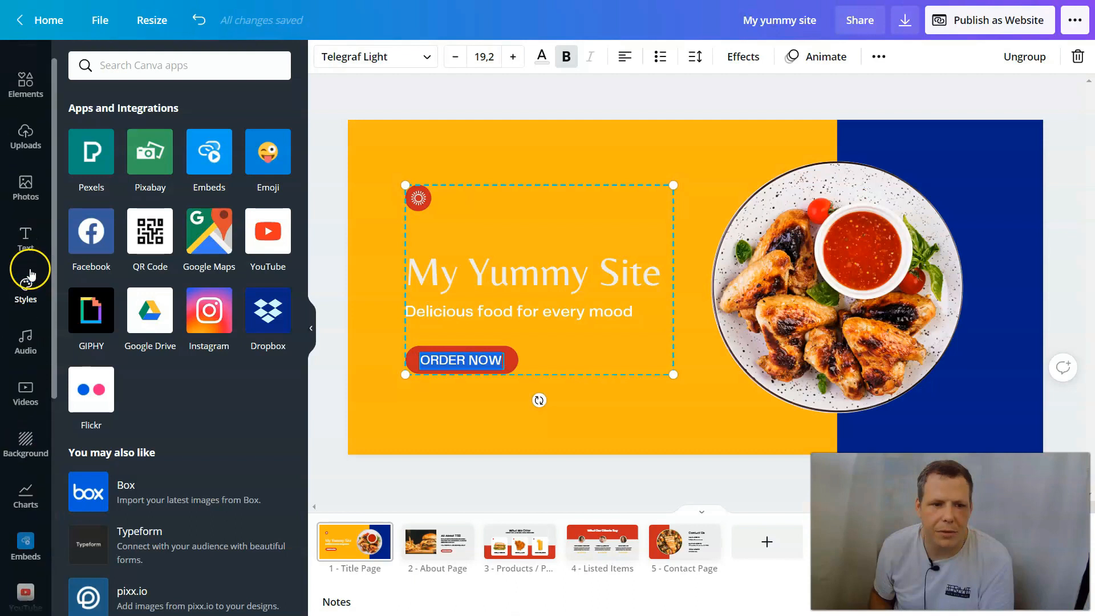
scroll(25, 391, down, 5)
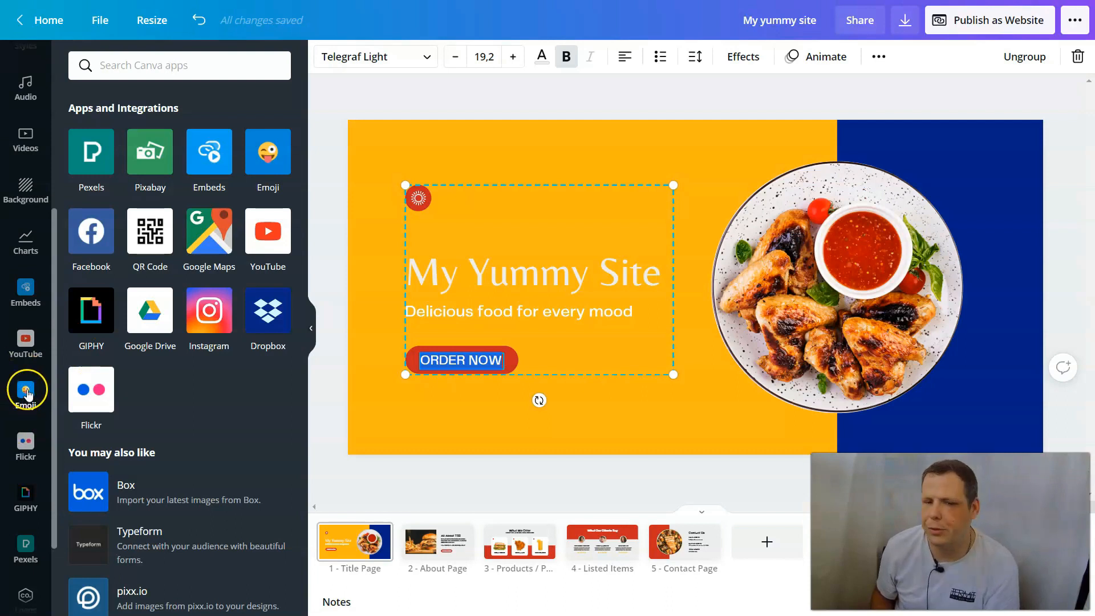
click(706, 451)
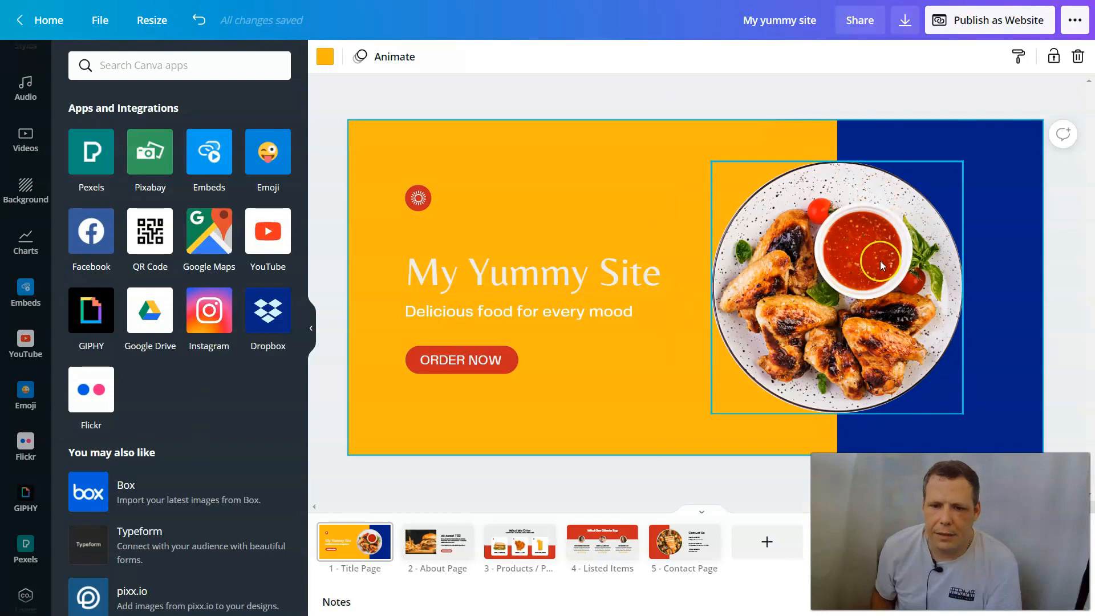
- Delete the food plate photo from the title page together with its circular frame
click(857, 279)
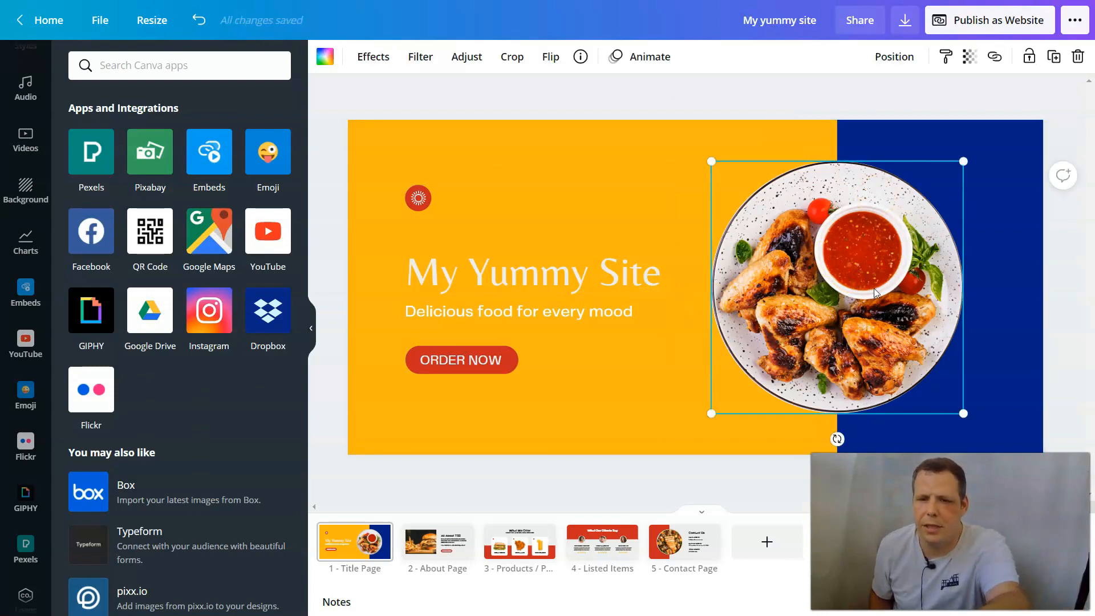
key(Delete)
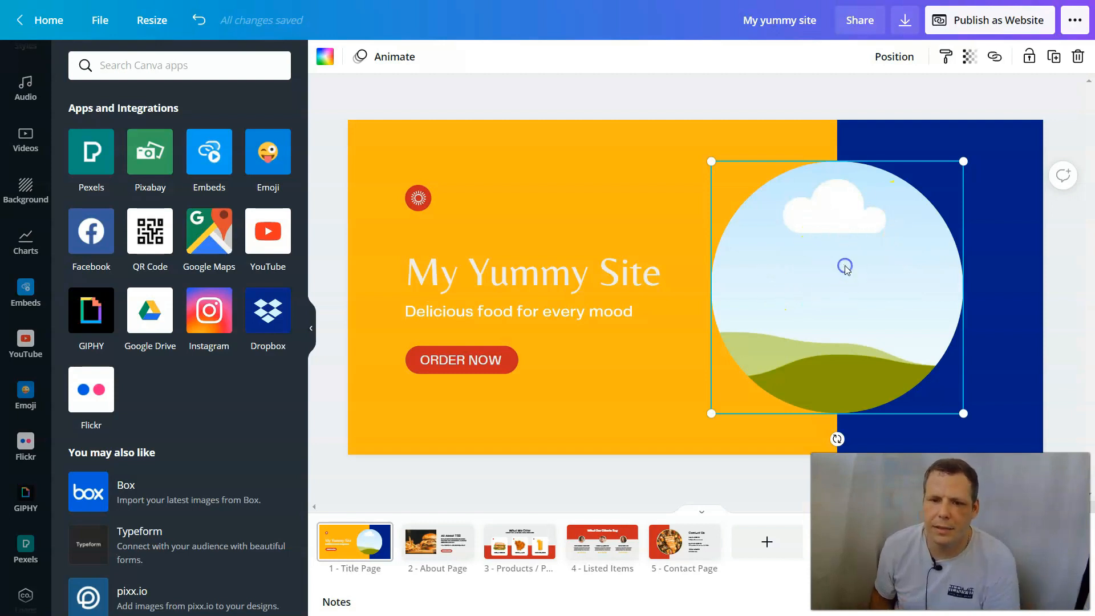
key(Delete)
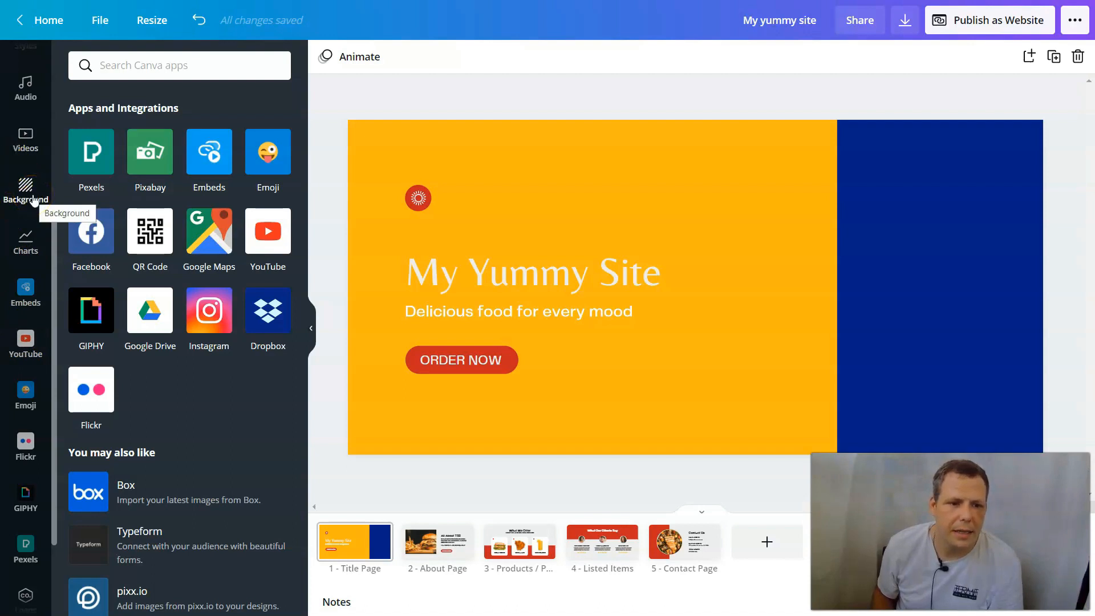
- Search the photos for "burger" and place the cut-out cheeseburger across the border between the amber background and the dark blue block
scroll(20, 245, up, 5)
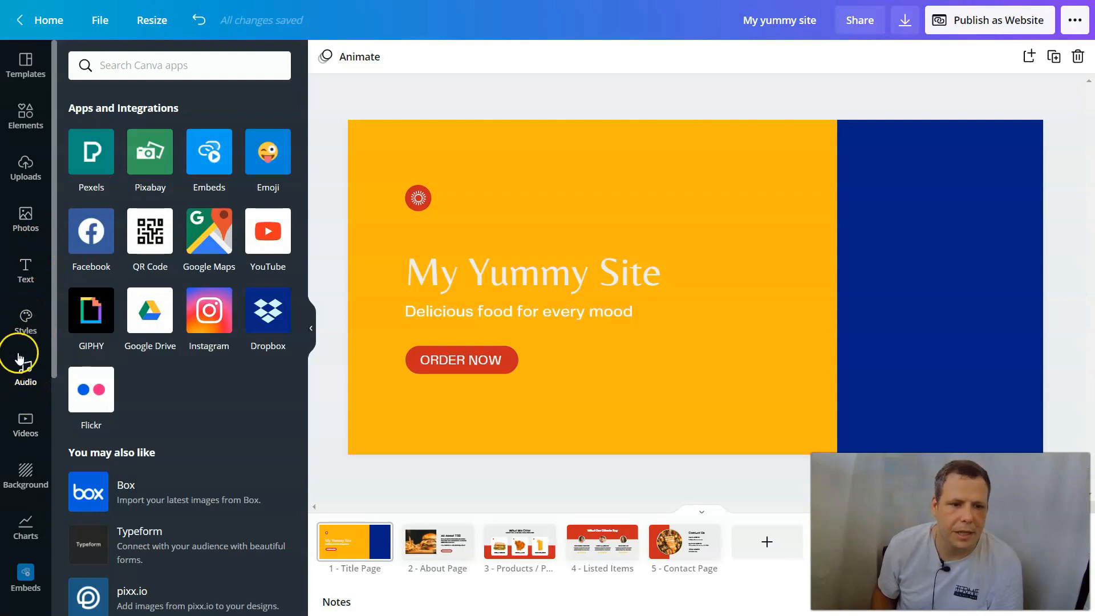
click(24, 218)
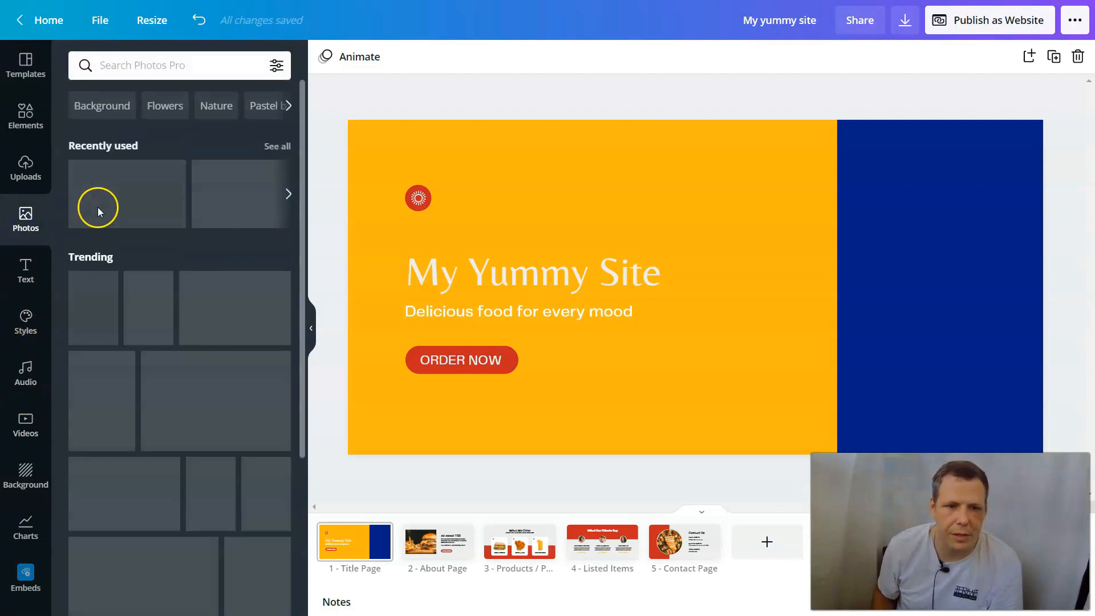
click(160, 68)
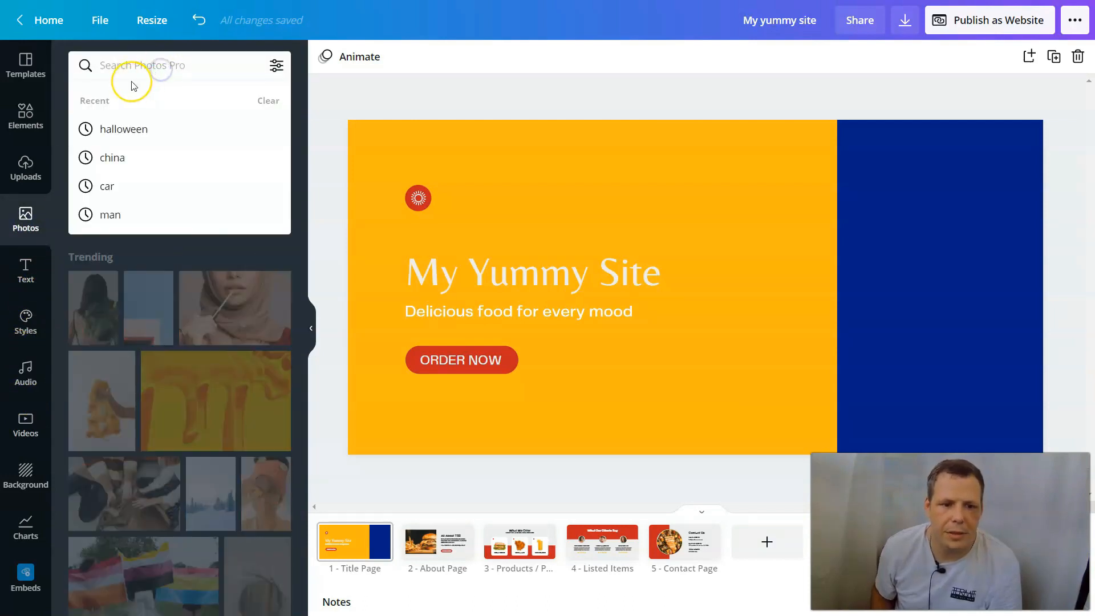
text(burger)
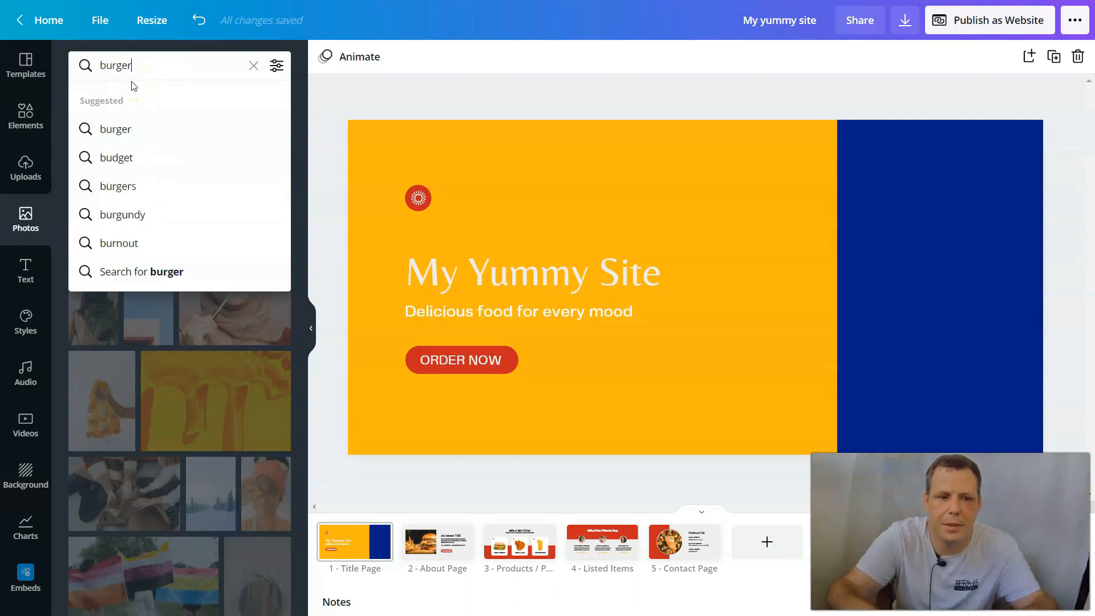
key(Return)
drag(121, 139, 652, 216)
drag(1007, 176, 844, 328)
drag(726, 366, 848, 287)
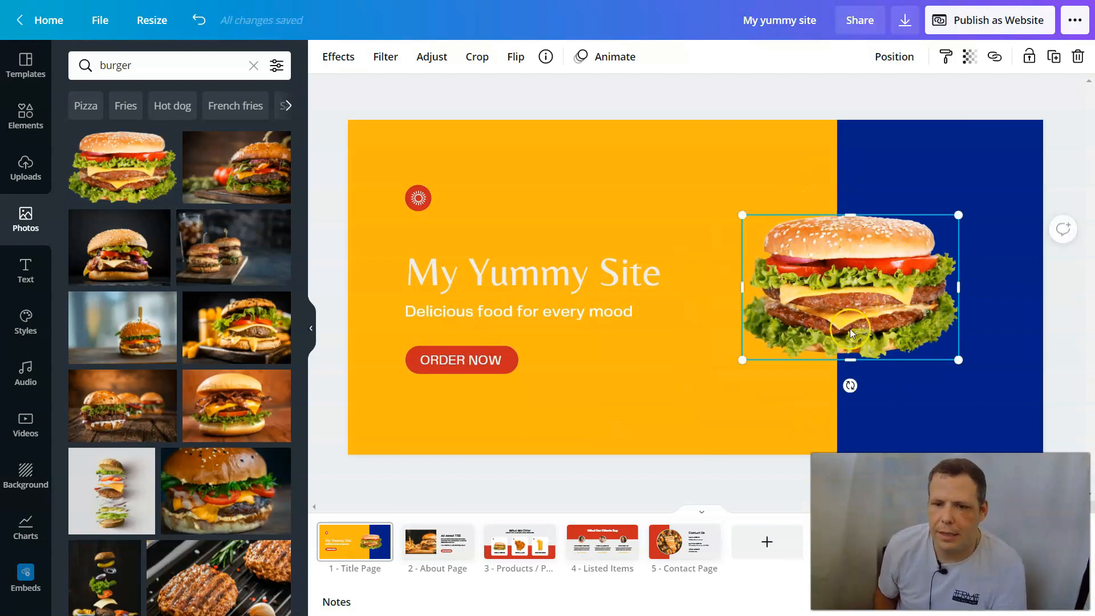
mouse_move(834, 275)
mouse_down()
mouse_move(777, 252)
mouse_move(829, 290)
mouse_up()
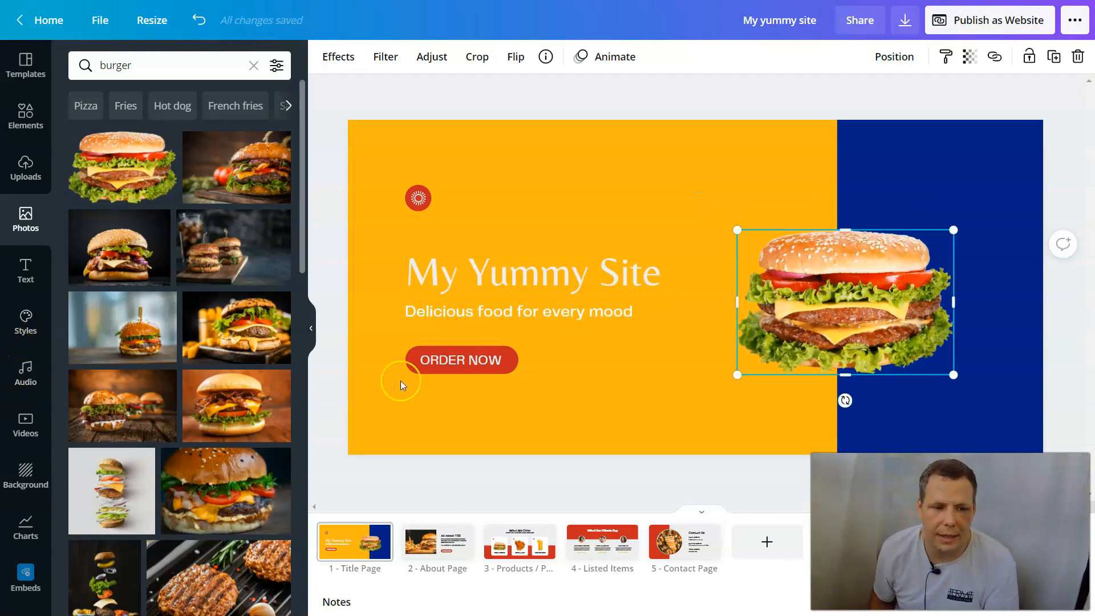
- Add a second copy of the cheeseburger from the recently used elements, overlapping the upper-left part of the first burger
scroll(25, 273, down, 2)
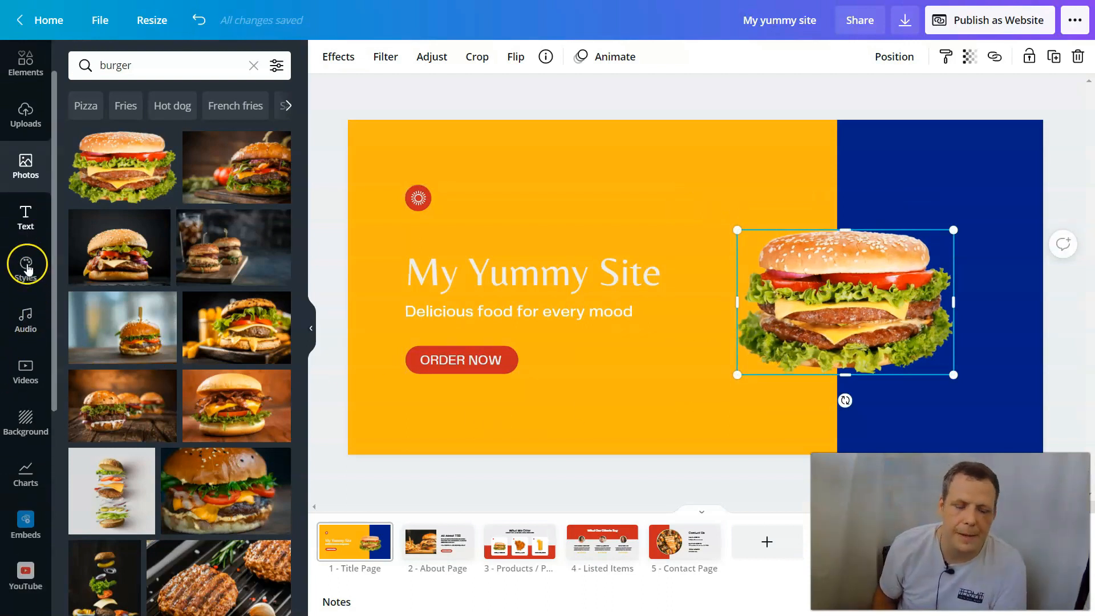
scroll(25, 301, down, 2)
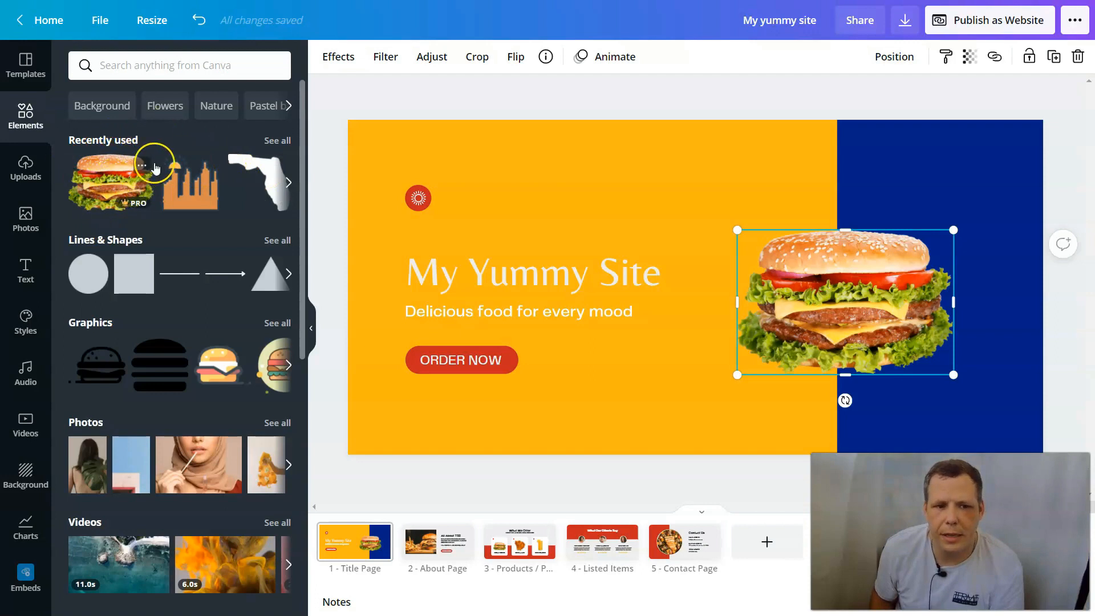
click(118, 183)
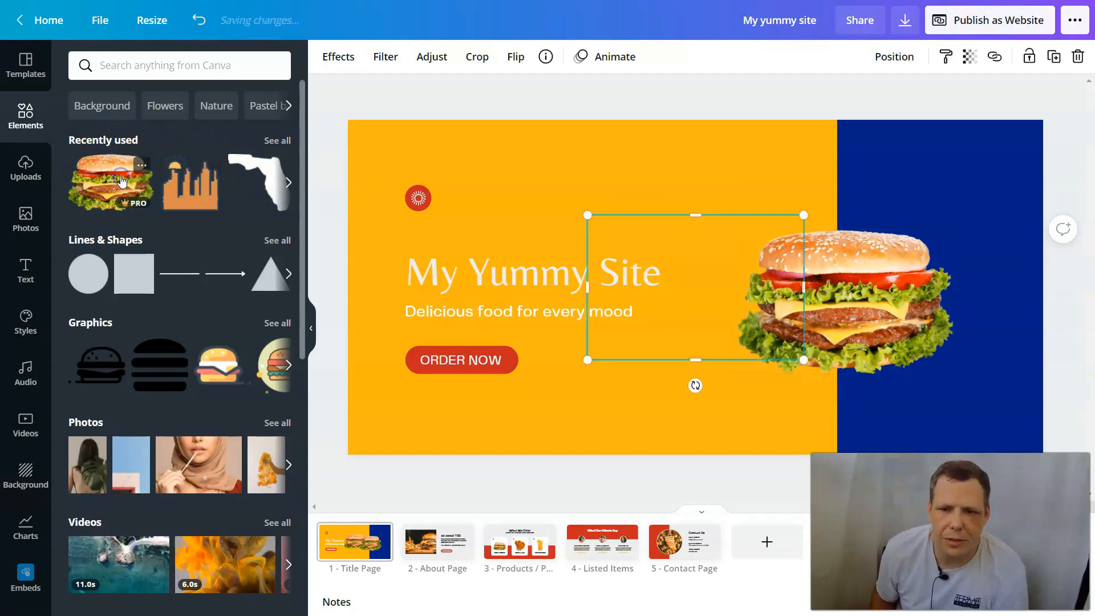
drag(727, 280, 807, 251)
- Send the second cheeseburger backward so that it sits behind the first one
right_click(908, 320)
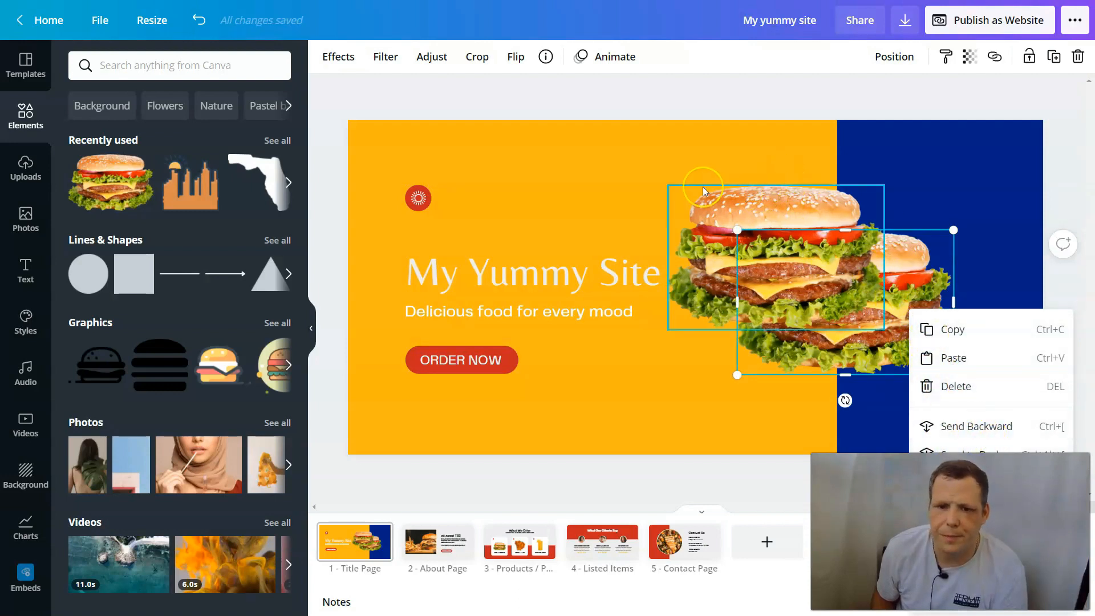
click(746, 198)
right_click(748, 201)
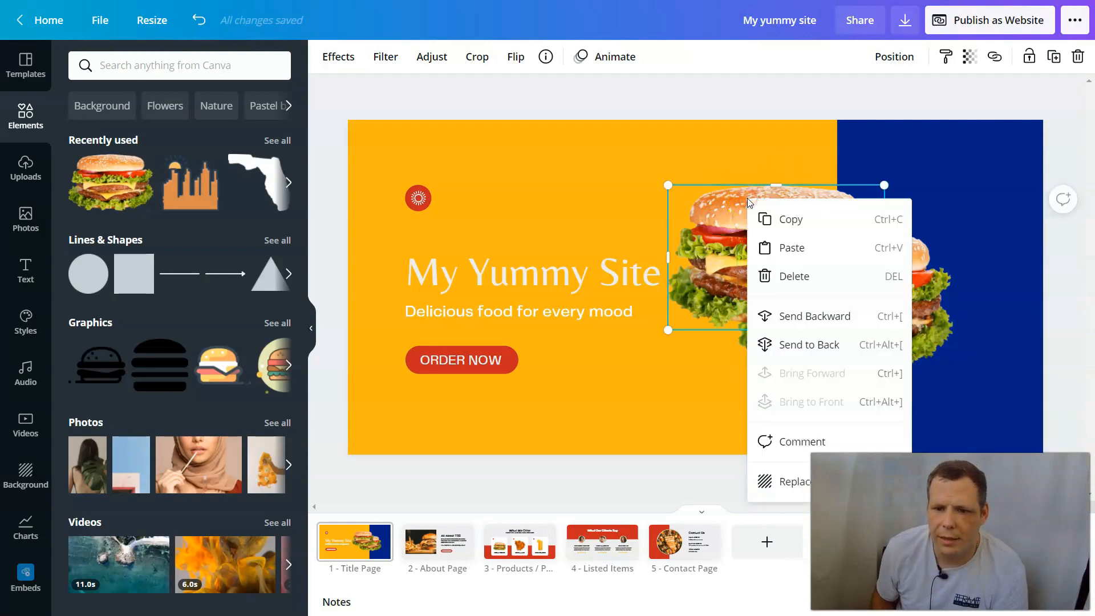
click(829, 313)
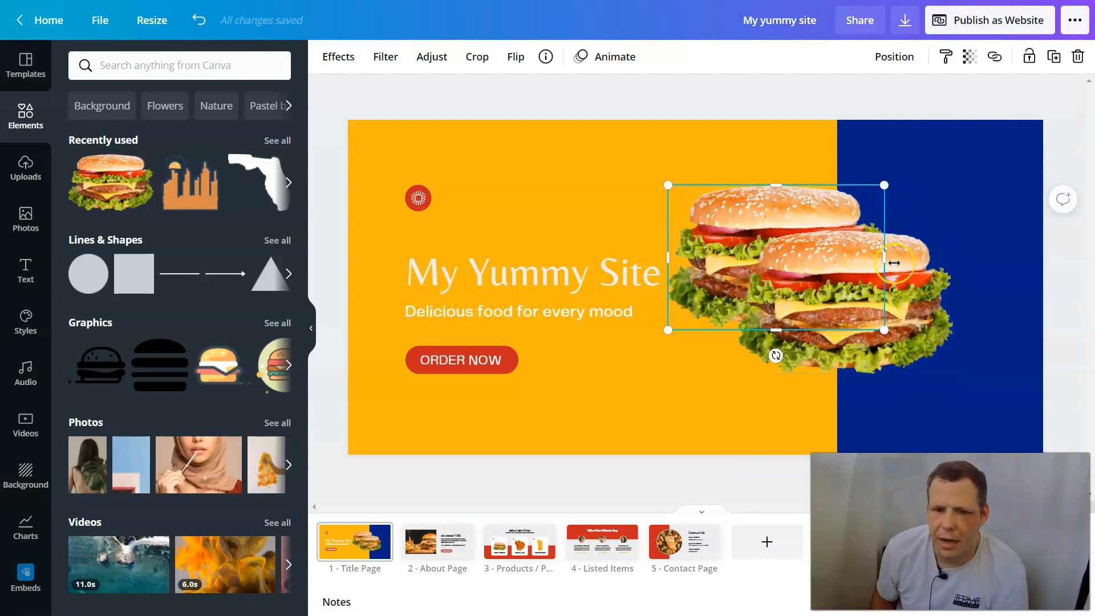
- Search the elements for "fries", add the cut-out pile of fries, scale it down and place it over the upper-right part of the burgers
click(151, 57)
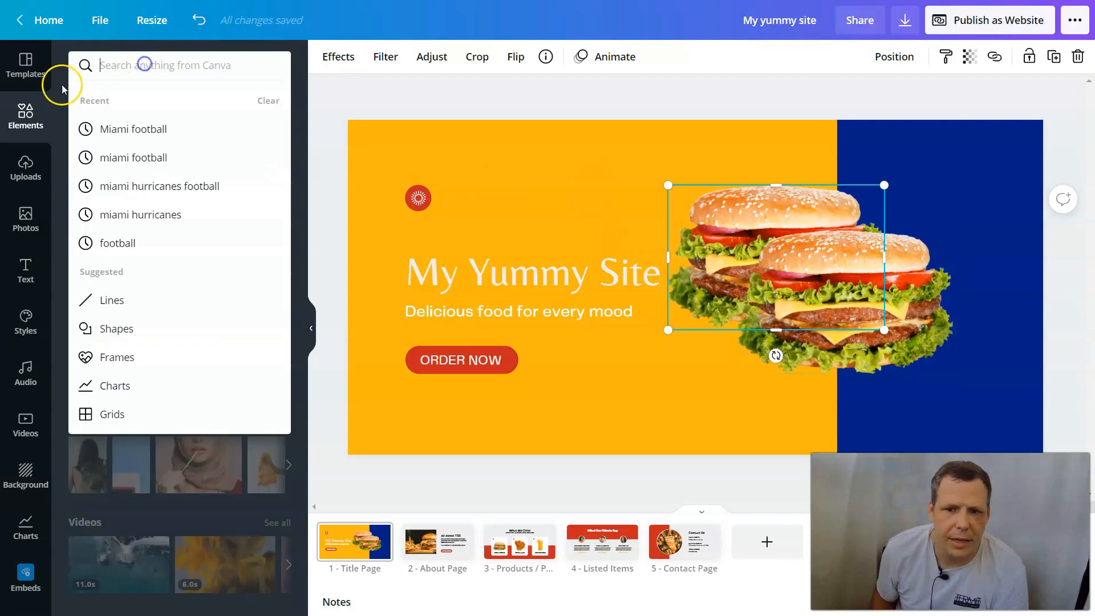
text(fries)
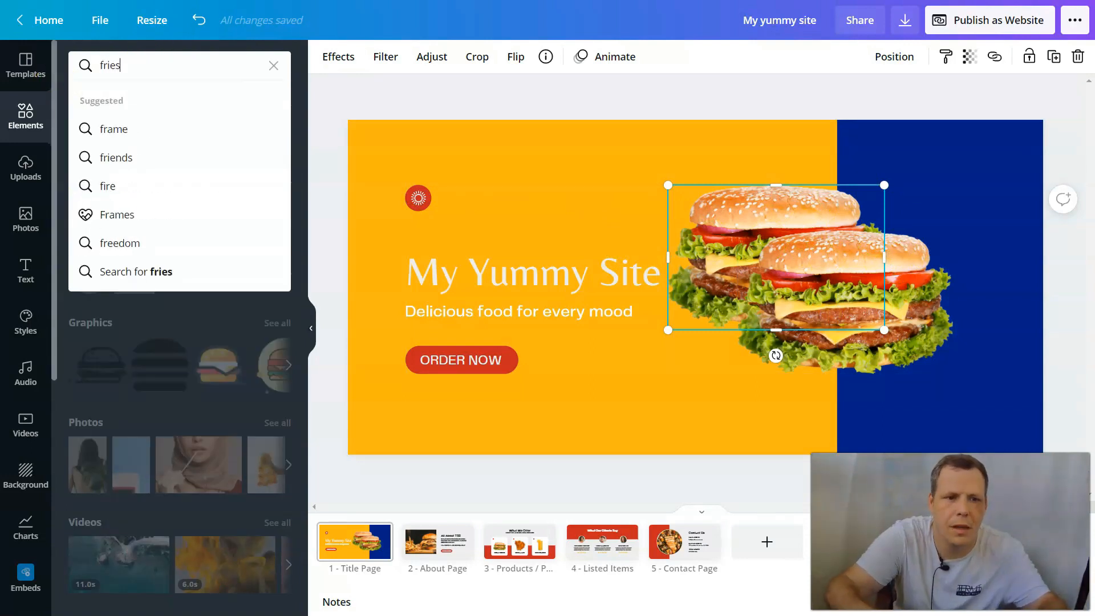
key(Return)
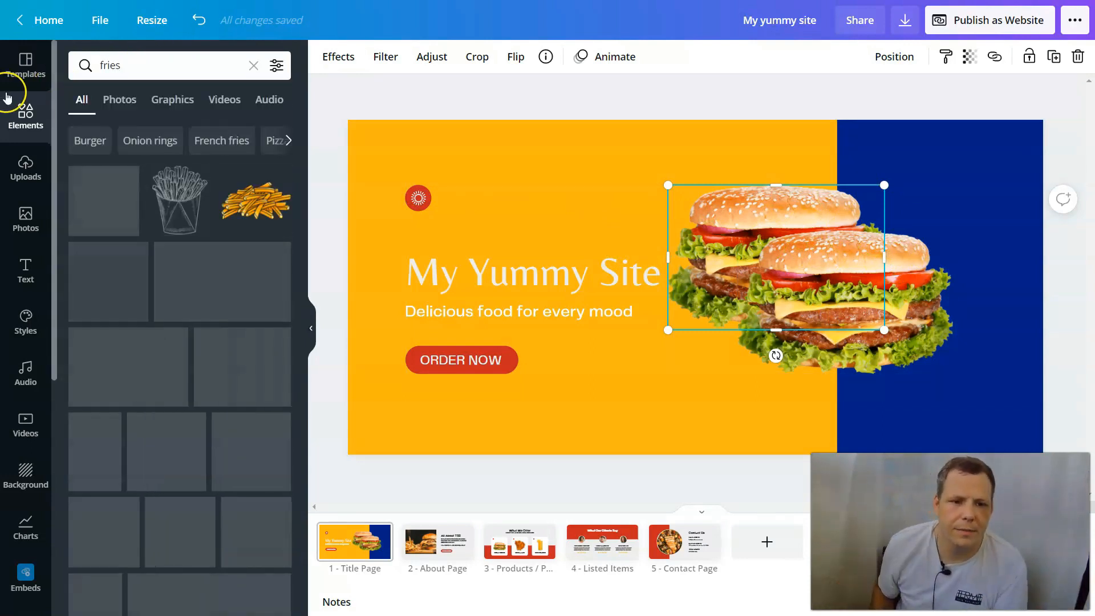
drag(231, 261, 583, 306)
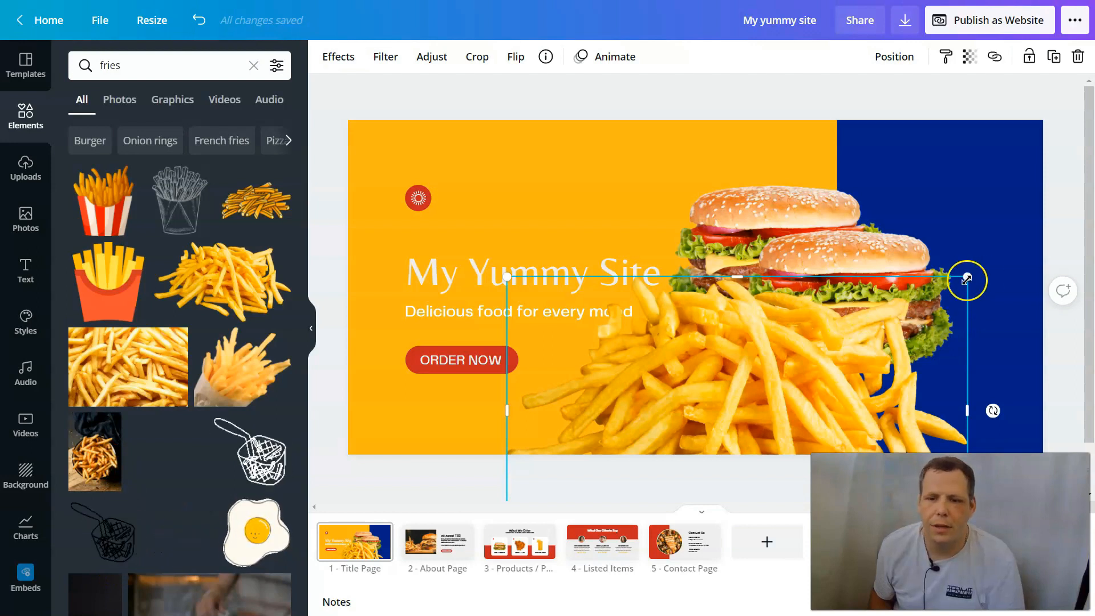
drag(812, 335, 745, 364)
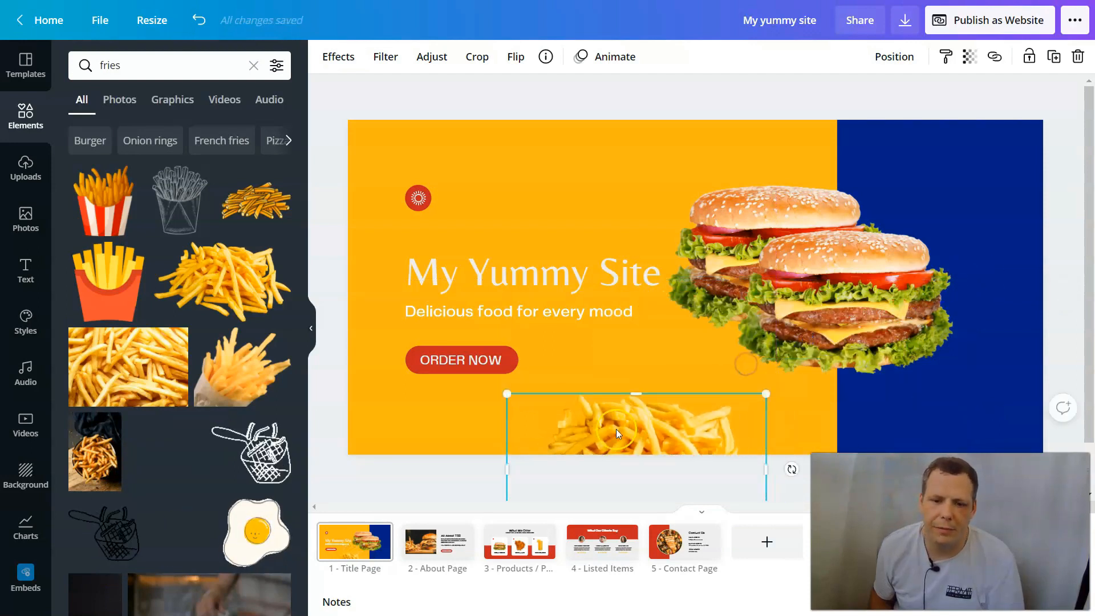
drag(897, 212, 862, 214)
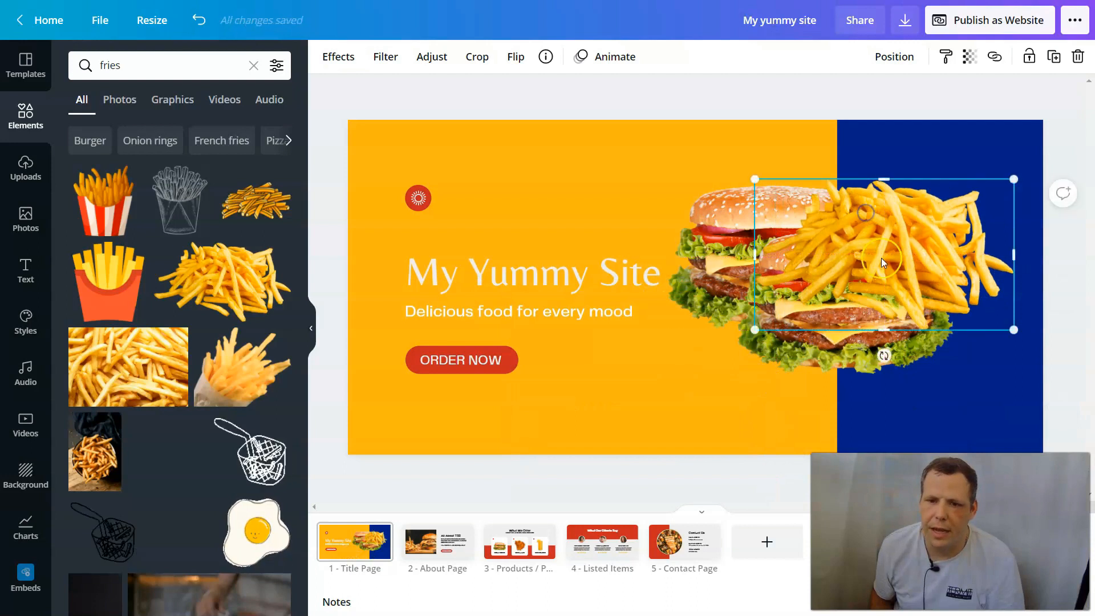
- Send the fries backward behind the front cheeseburger and nudge them slightly to the right
right_click(862, 237)
click(898, 354)
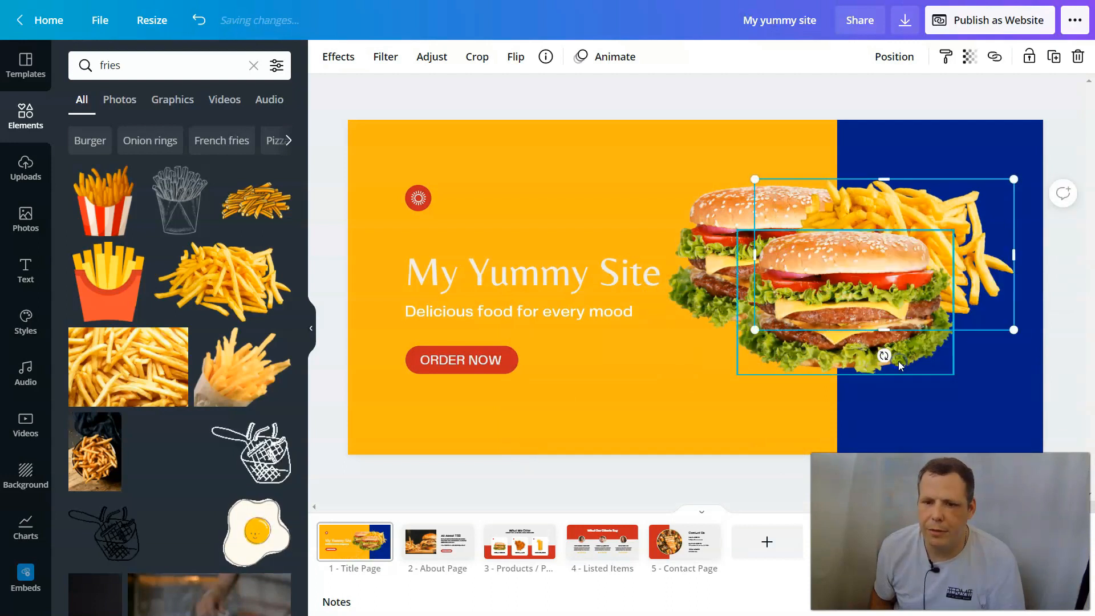
drag(887, 196, 910, 210)
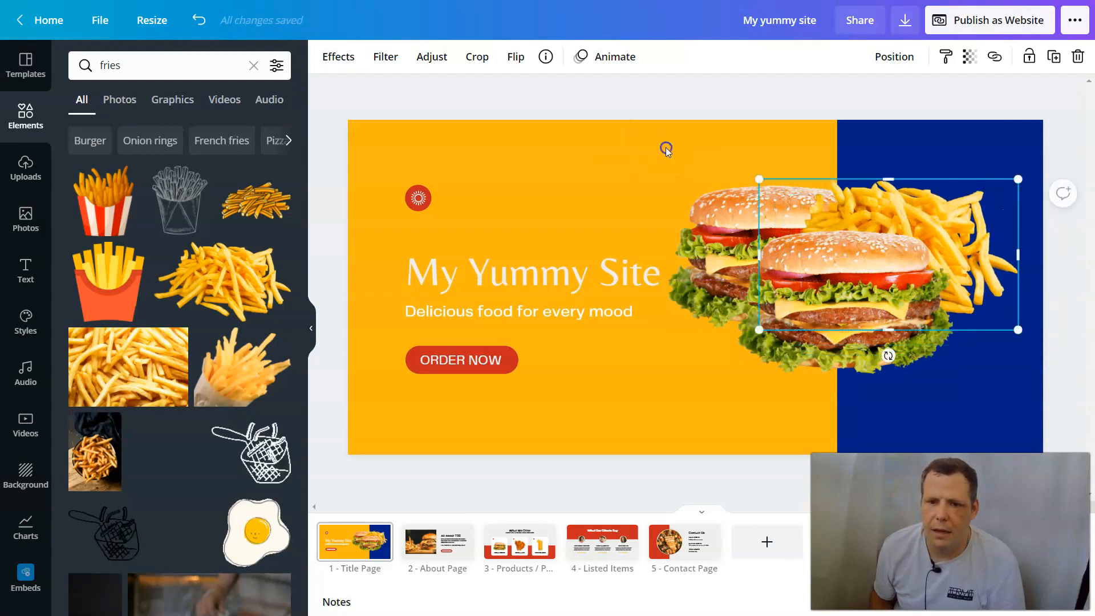
- Select both cheeseburgers, the fries and the dark blue block together and group them
drag(666, 149, 745, 350)
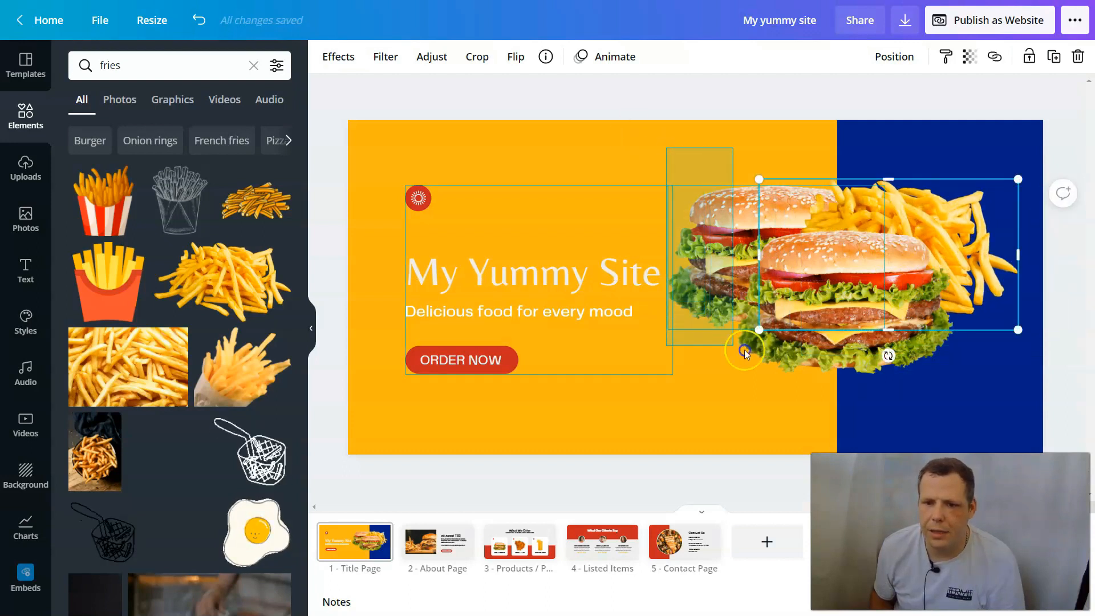
click(714, 127)
mouse_move(998, 386)
mouse_down()
mouse_move(824, 386)
mouse_move(977, 374)
mouse_move(994, 388)
mouse_up()
click(780, 399)
drag(759, 404, 979, 237)
right_click(860, 262)
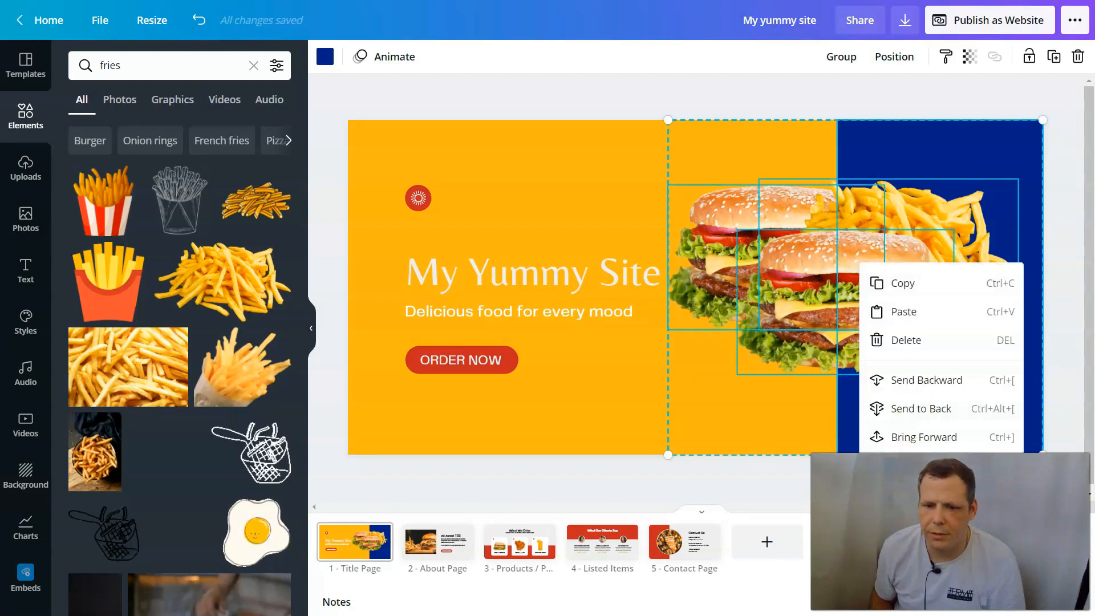
key(ctrl+g)
click(868, 272)
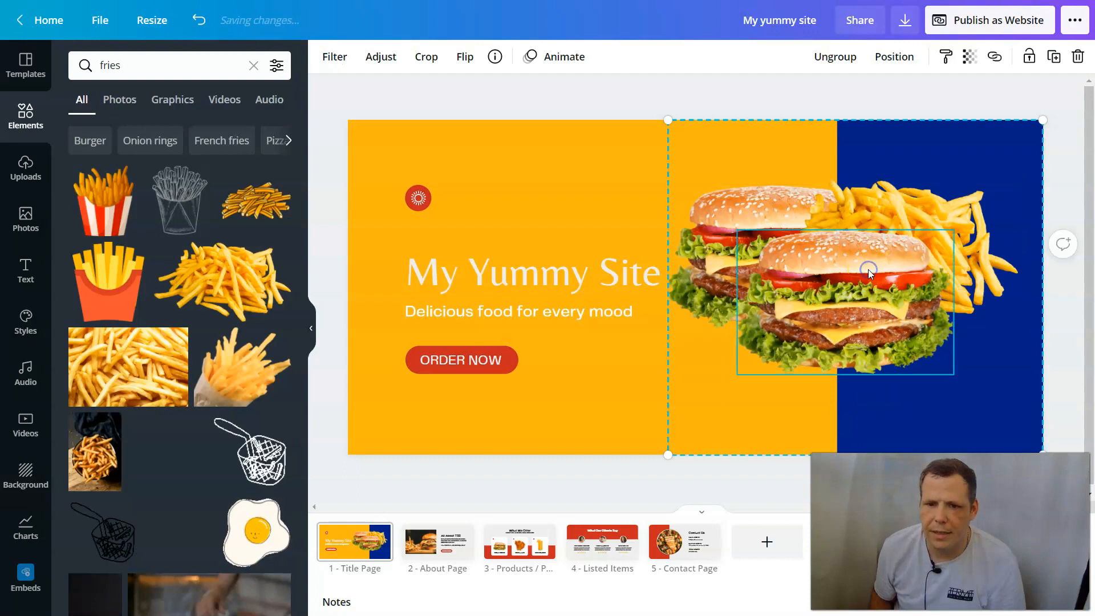
- Delete the dark blue block from the group, keeping the burgers and fries
click(924, 216)
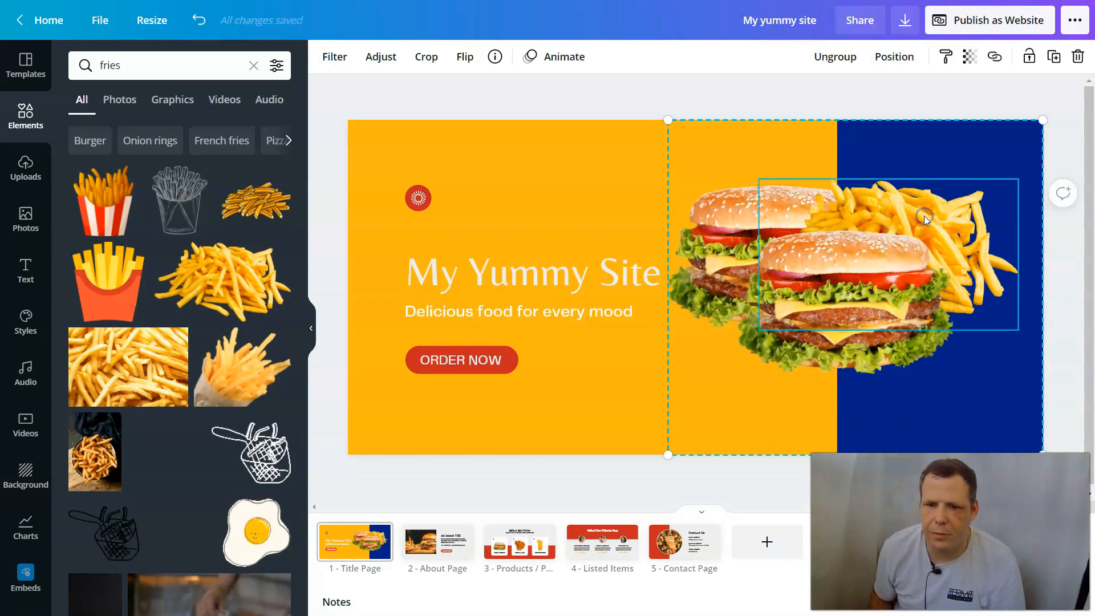
mouse_move(705, 166)
mouse_down()
mouse_move(860, 283)
mouse_move(790, 203)
mouse_move(662, 169)
mouse_move(701, 169)
mouse_up()
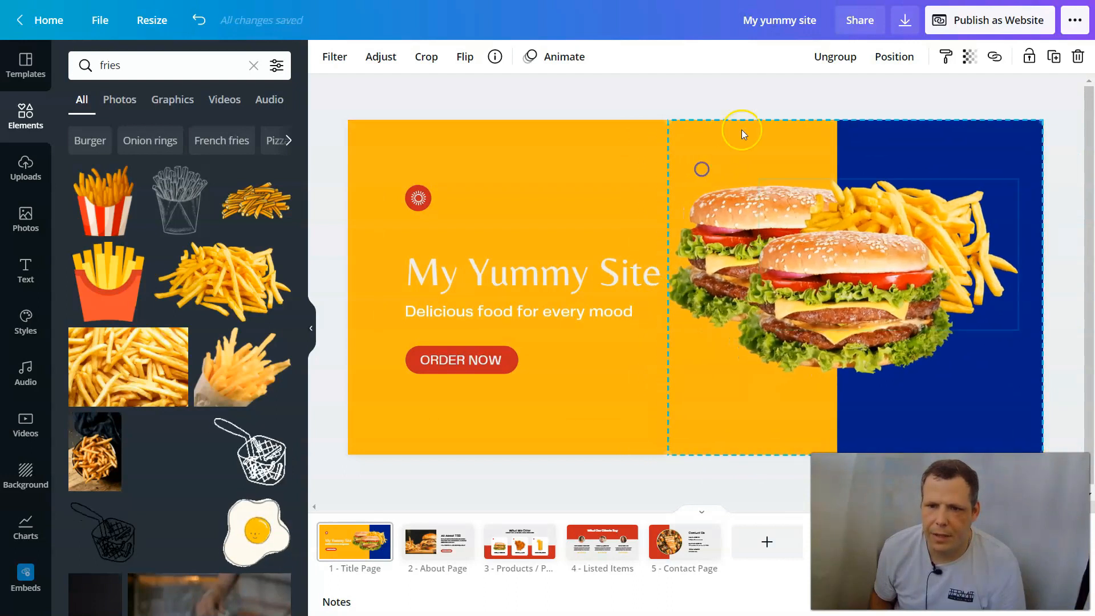
click(876, 131)
right_click(876, 131)
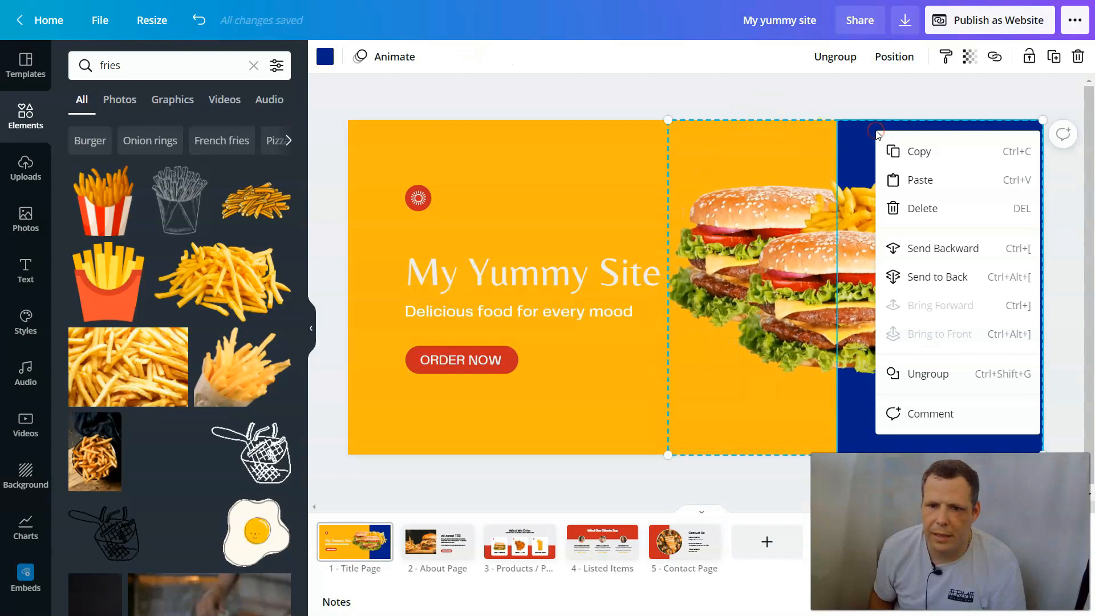
click(926, 209)
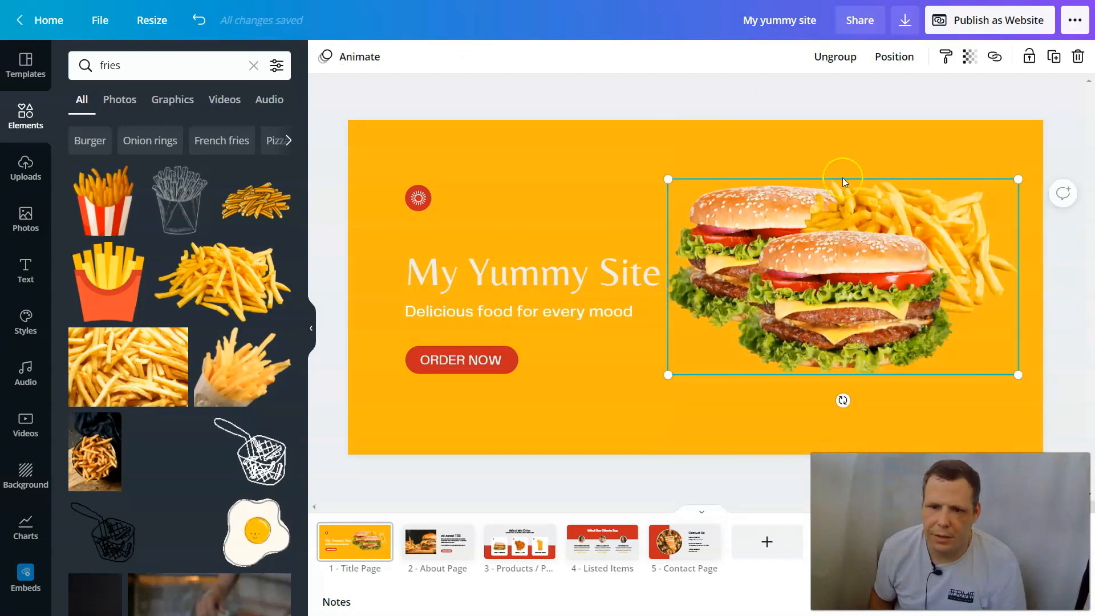
- Rotate the burger and fries group clockwise by about 11° and scale it down beside the site title
drag(837, 401, 812, 317)
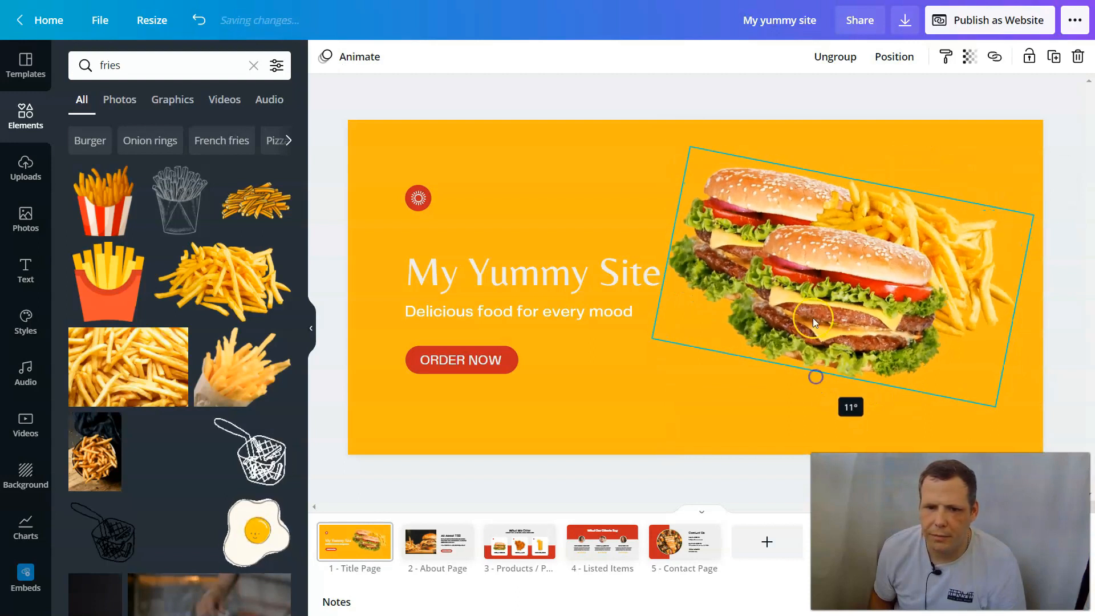
click(811, 292)
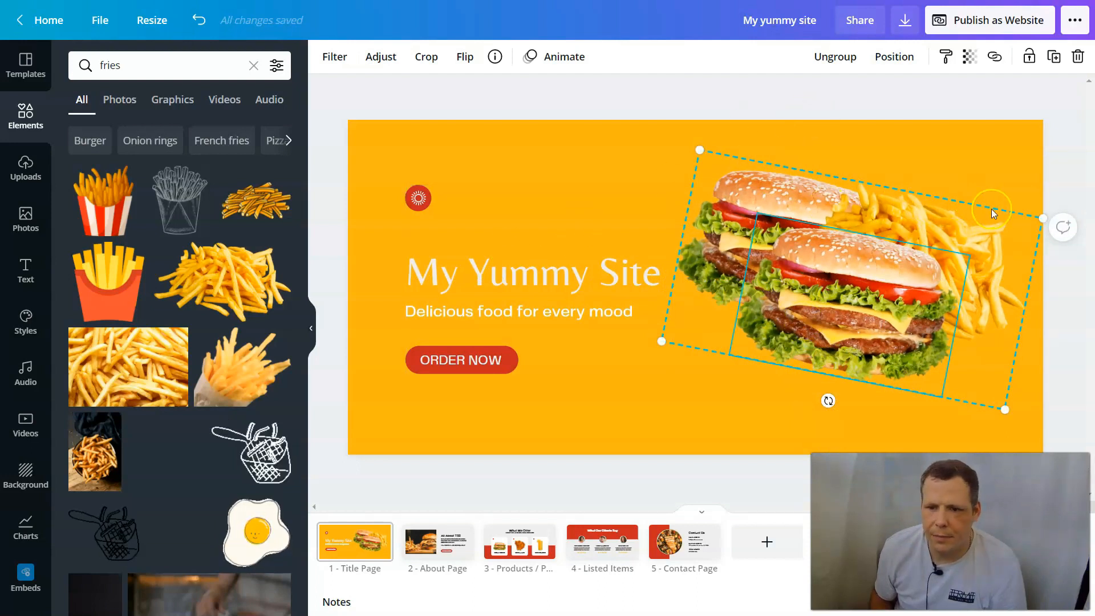
drag(1047, 215, 896, 262)
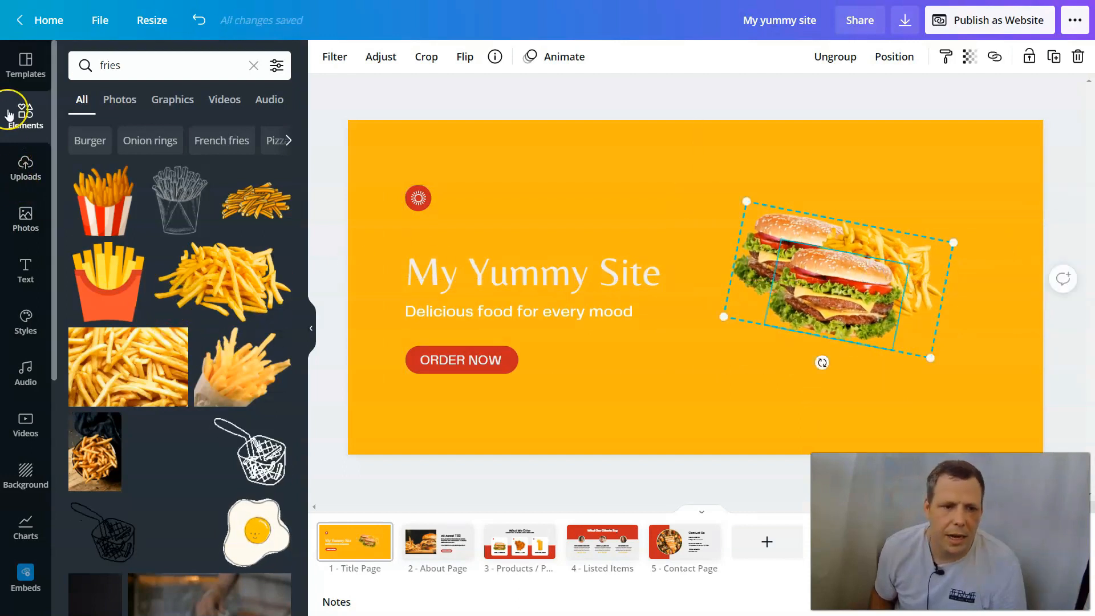
- Clear the fries search, add a square frame with rounded corners to the title page, and delete its surplus copies
scroll(179, 270, down, 1)
scroll(179, 270, down, 5)
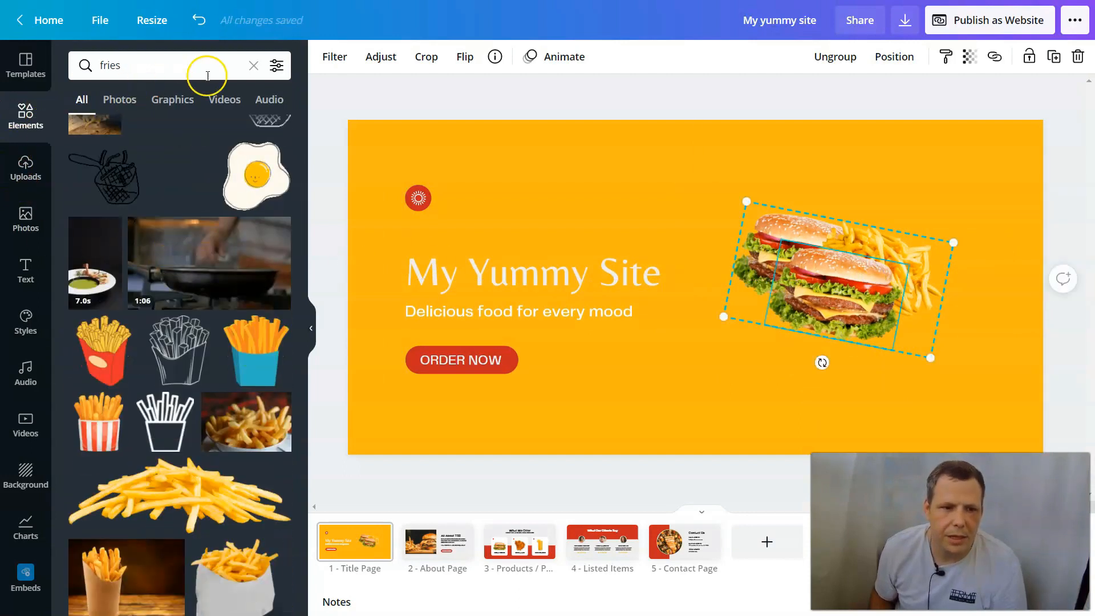
click(254, 65)
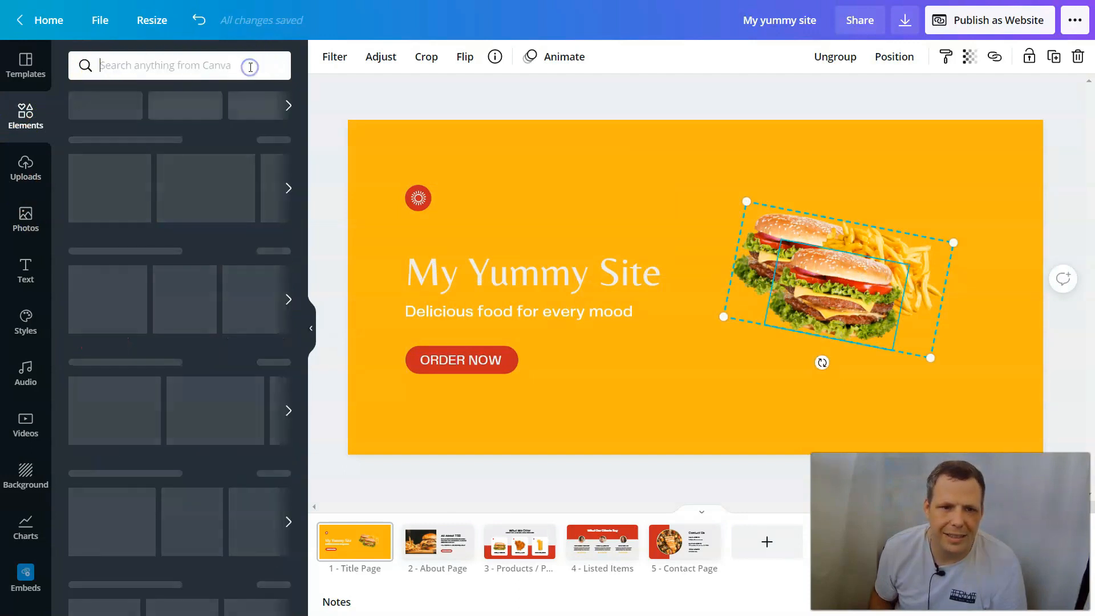
scroll(171, 288, down, 8)
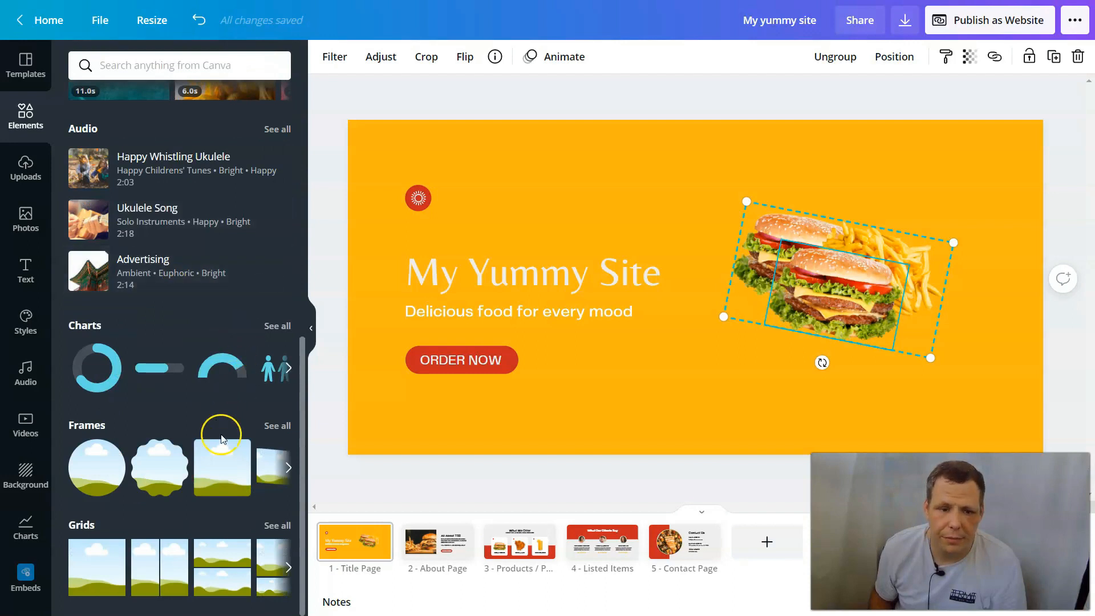
click(230, 463)
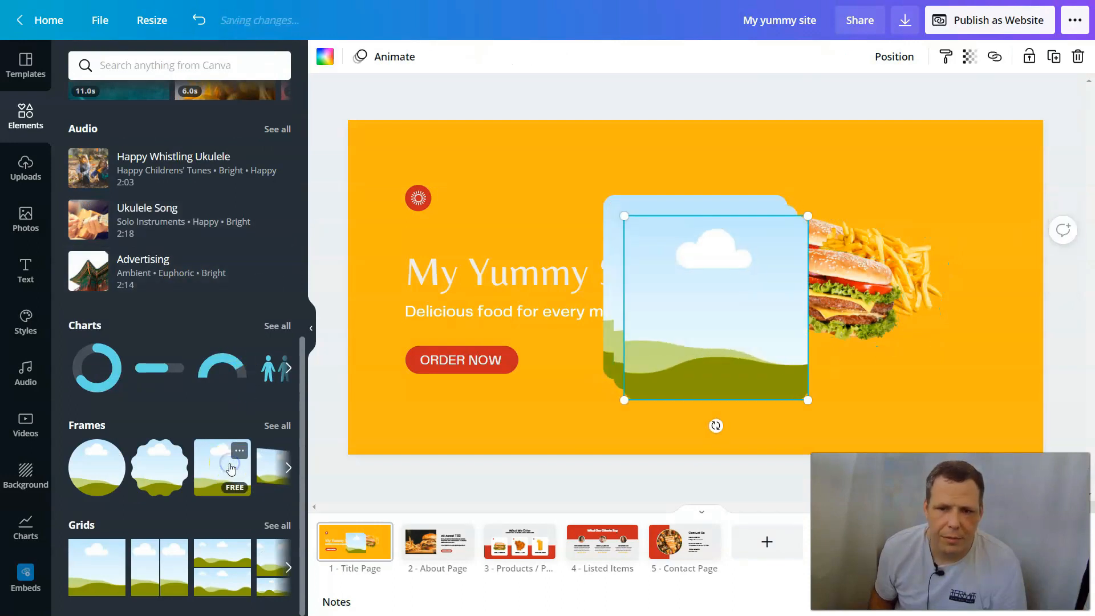
right_click(705, 309)
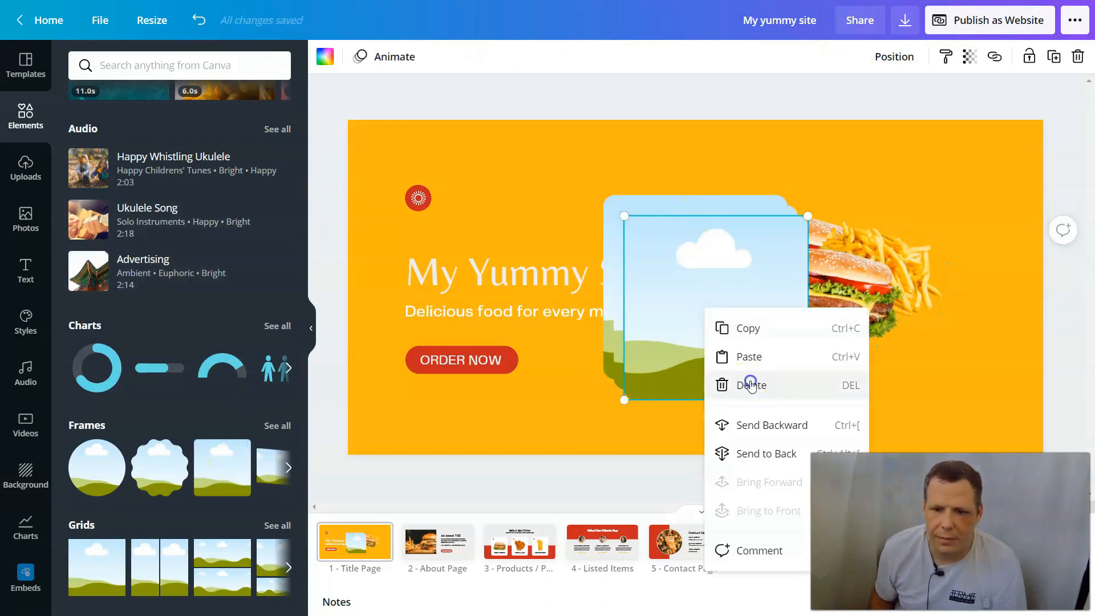
drag(717, 330, 707, 320)
right_click(706, 320)
click(738, 398)
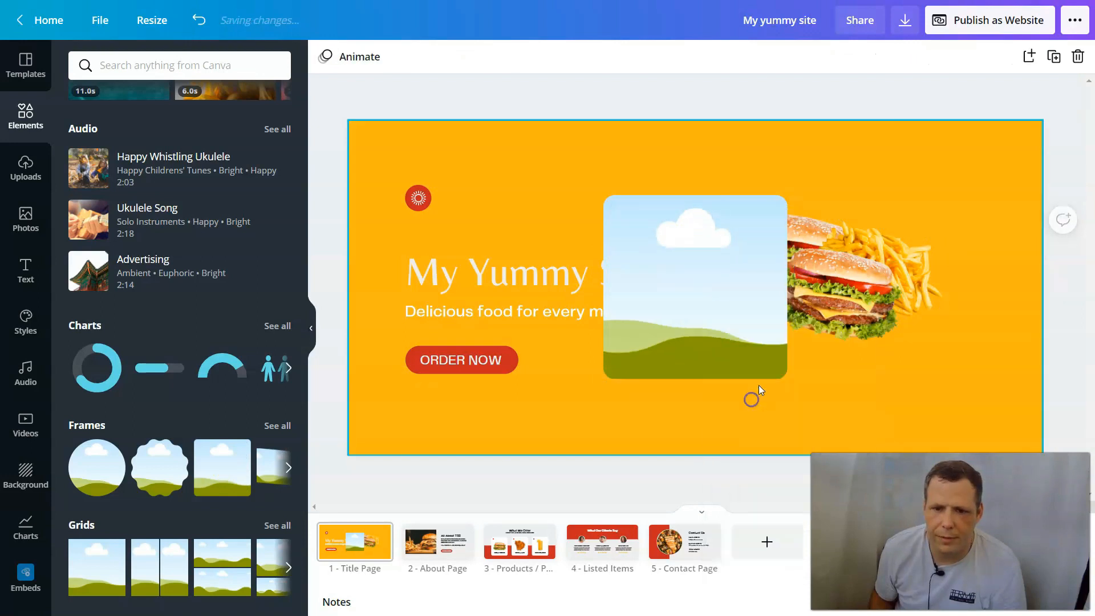
- Move the burger and fries group onto the rounded frame and bring it forward in front of the frame
click(860, 287)
drag(860, 287, 734, 275)
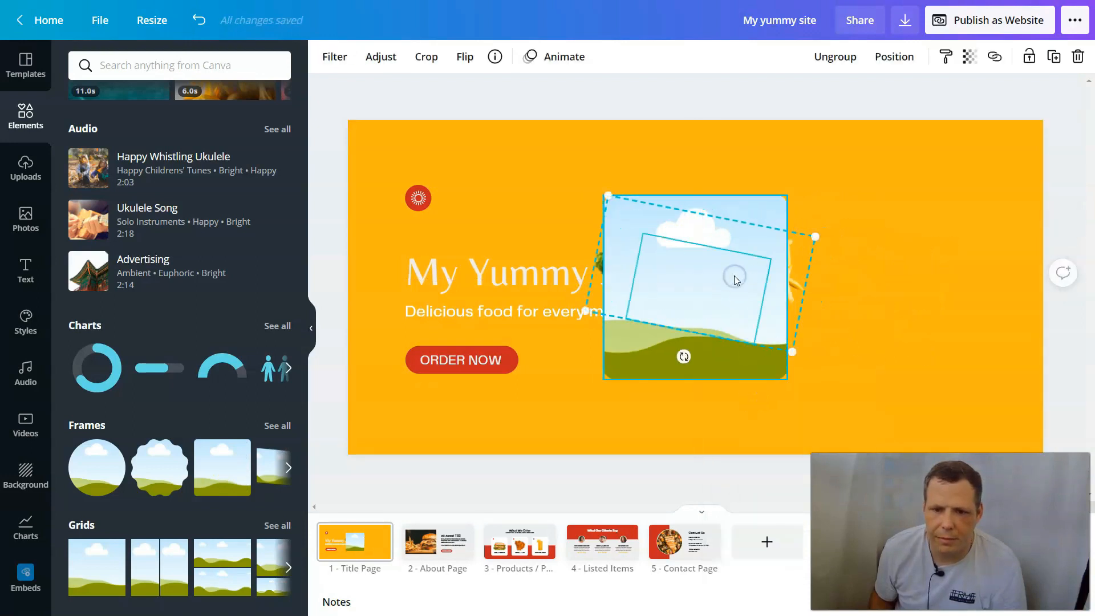
right_click(795, 250)
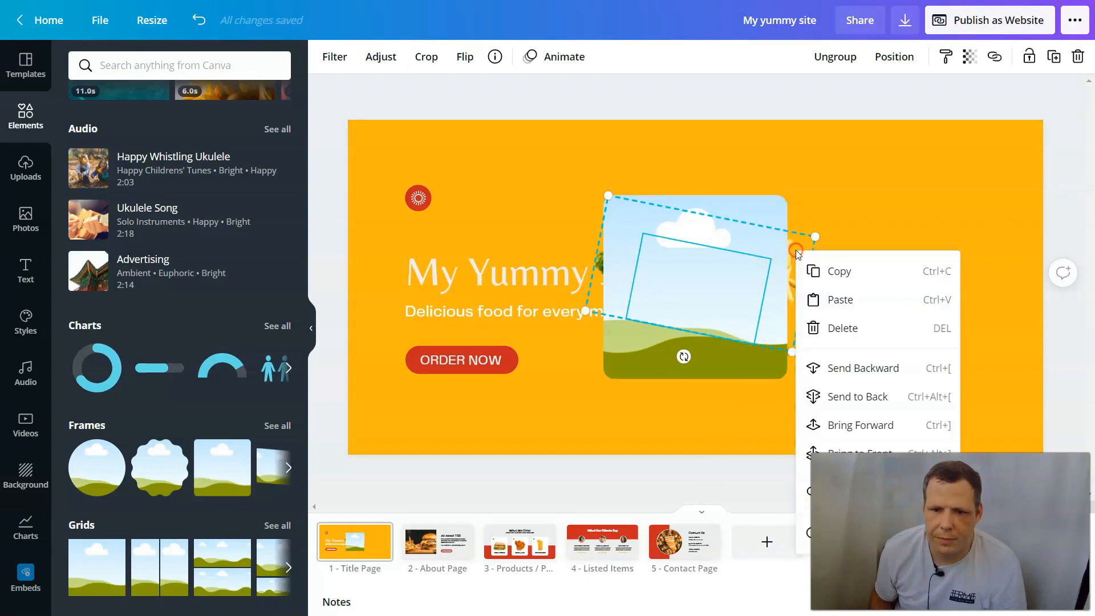
click(848, 424)
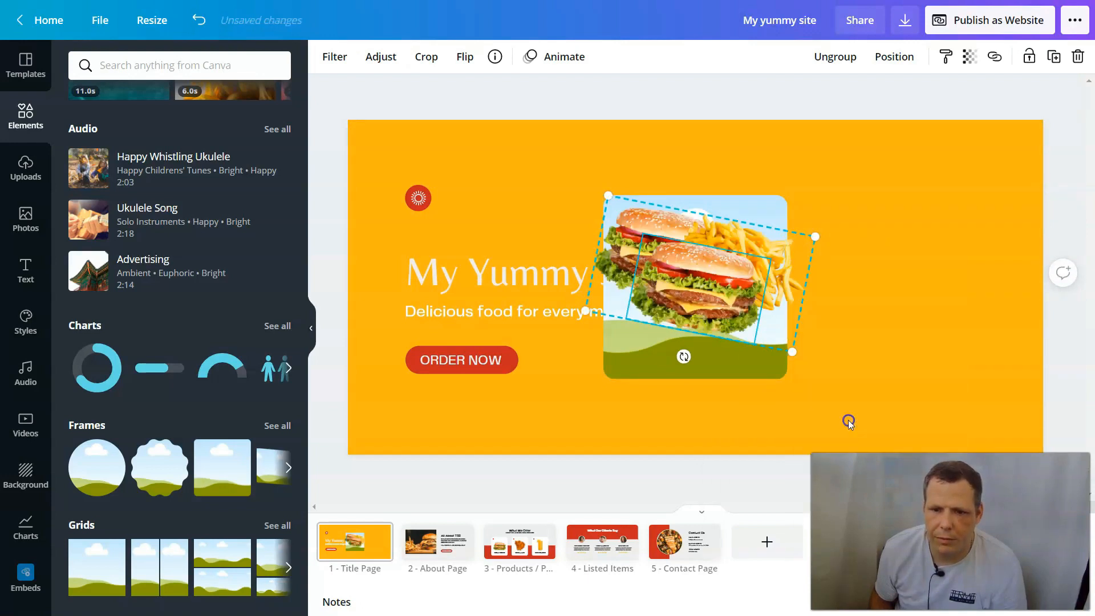
- Move the rounded frame and the burger and fries group to the right side of the title page
click(749, 204)
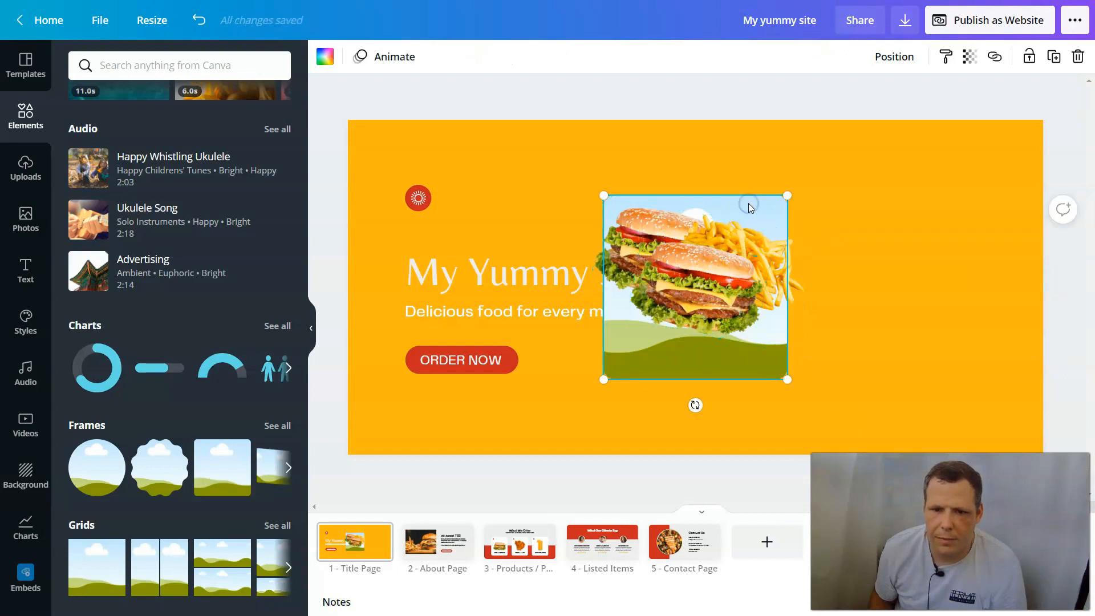
right_click(750, 207)
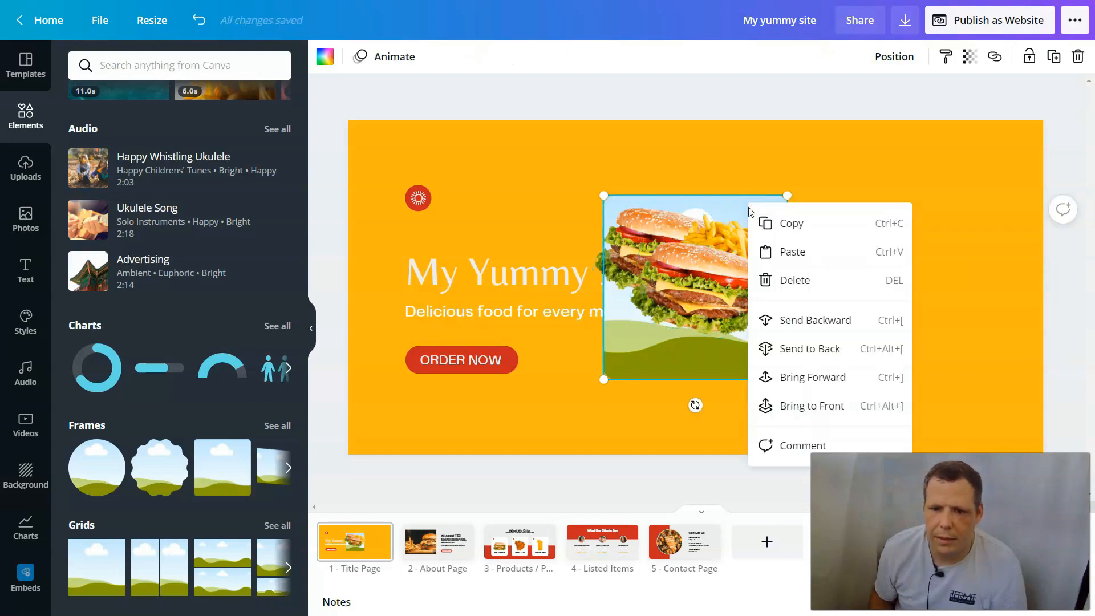
drag(722, 212, 945, 192)
click(752, 281)
drag(733, 286, 937, 288)
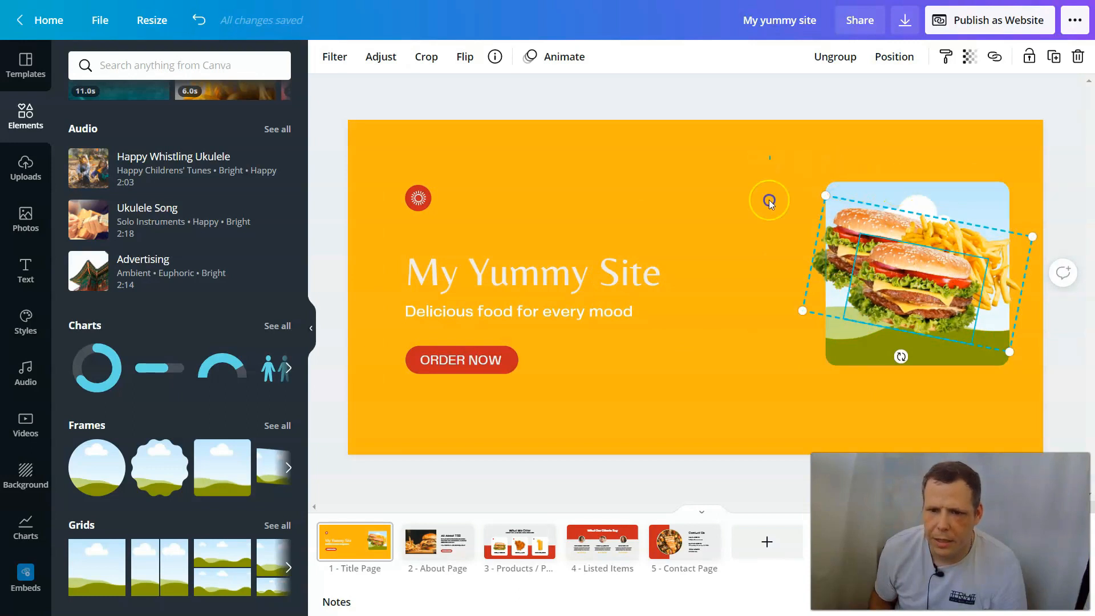
- Delete the rounded frame behind the burger and fries group
click(962, 241)
right_click(965, 196)
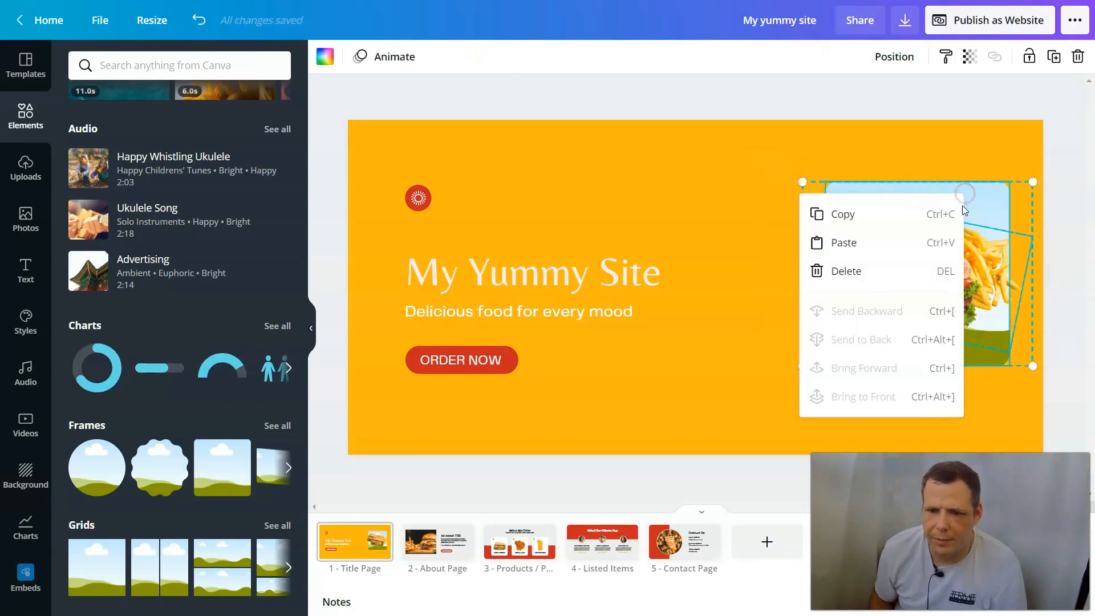
click(748, 206)
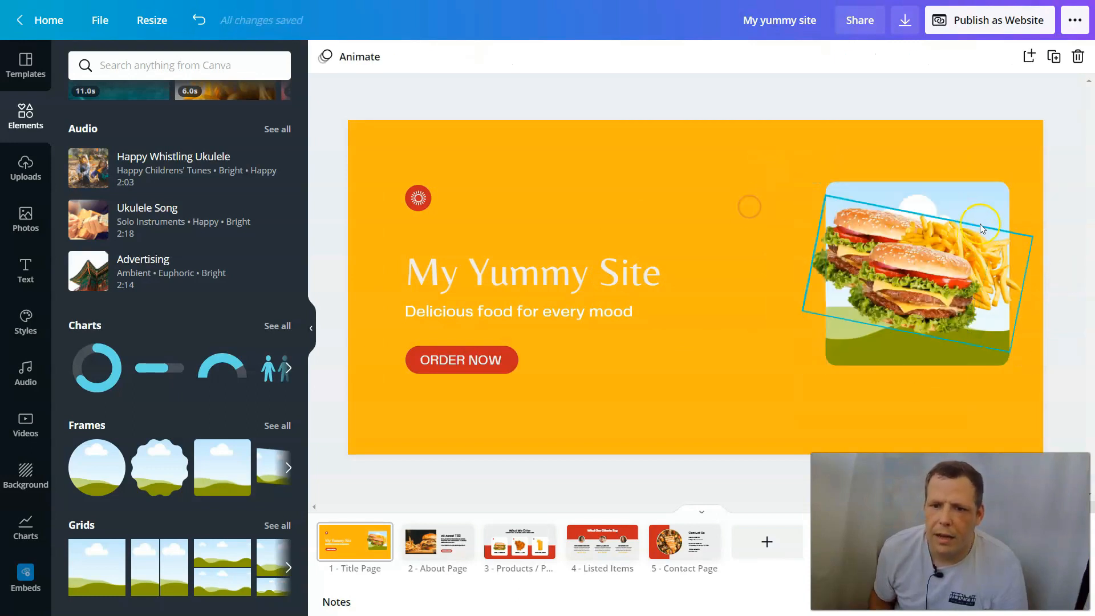
click(957, 188)
right_click(957, 191)
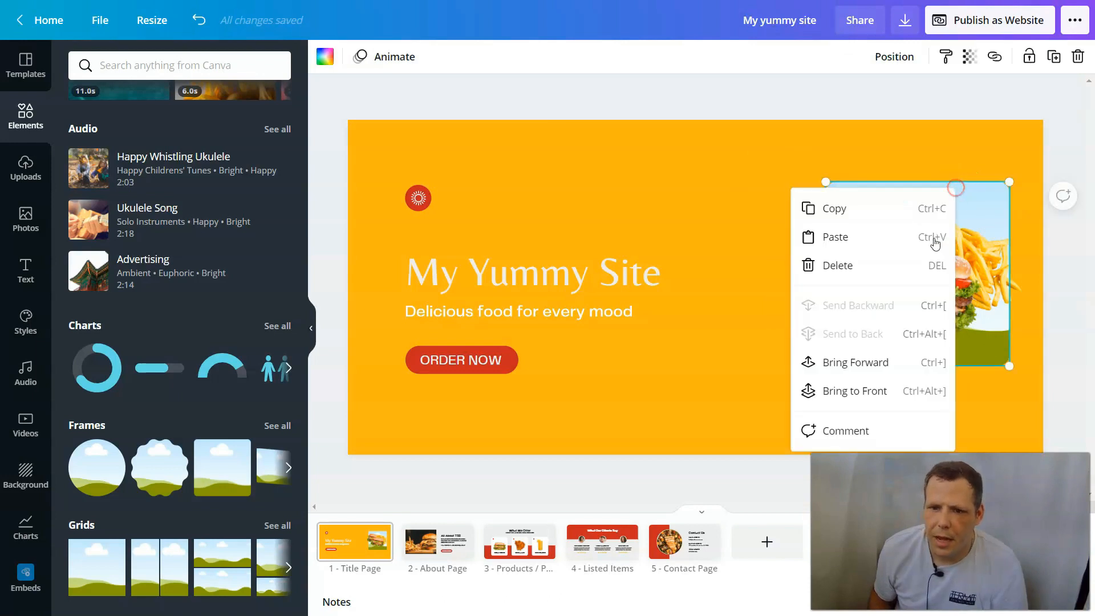
click(845, 266)
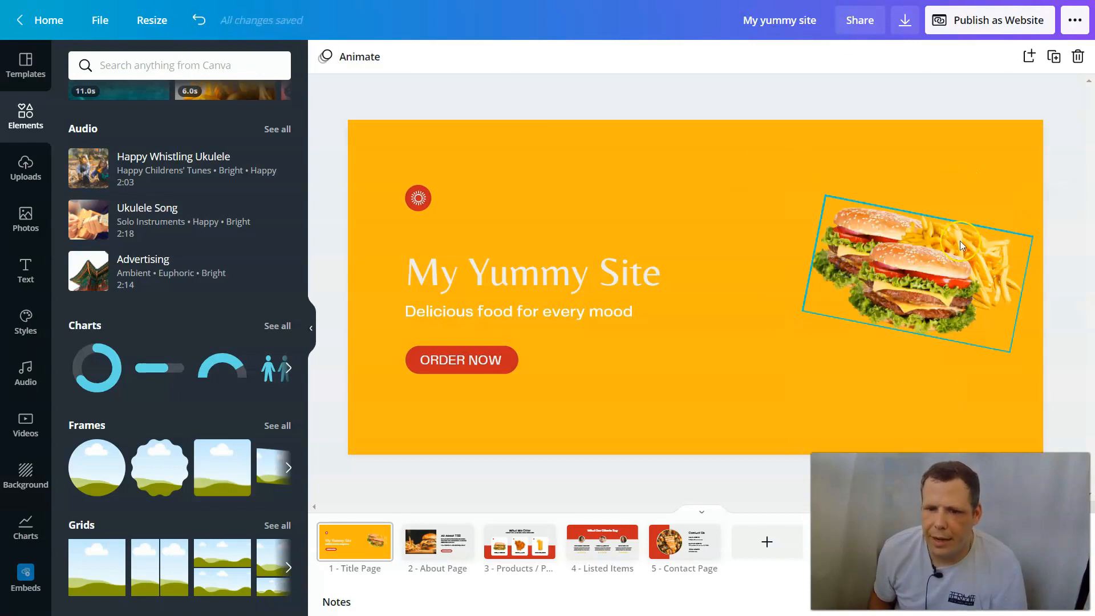
- Enlarge the burger and fries group toward the upper left, keeping its lower-right corner in place
click(846, 244)
drag(826, 196, 751, 161)
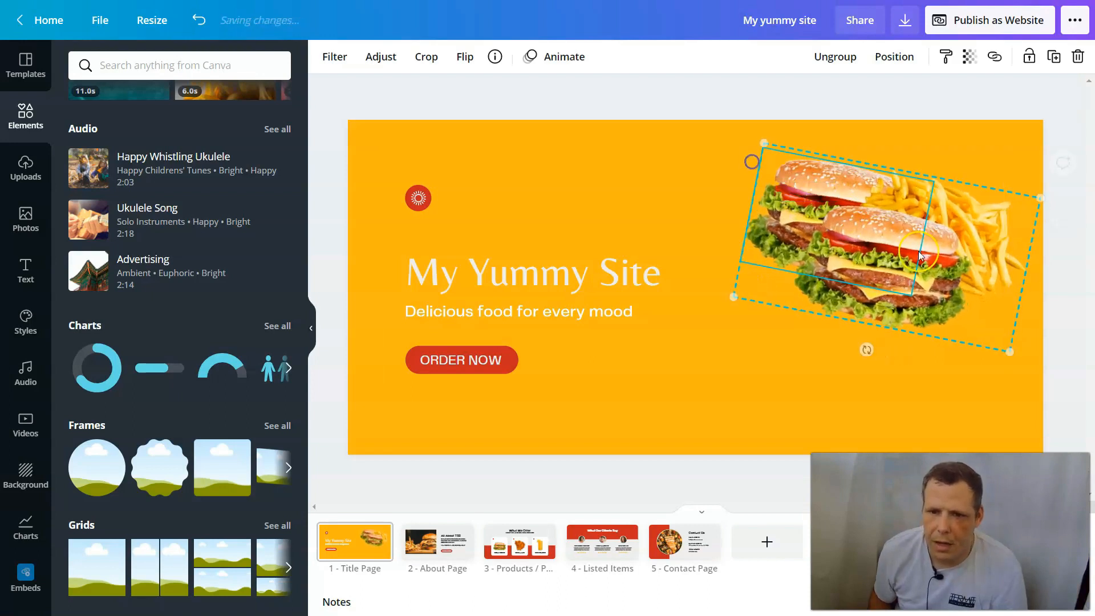
- Move the burger and fries group down toward the page's vertical middle and tilt the title text group counterclockwise
drag(965, 242, 914, 292)
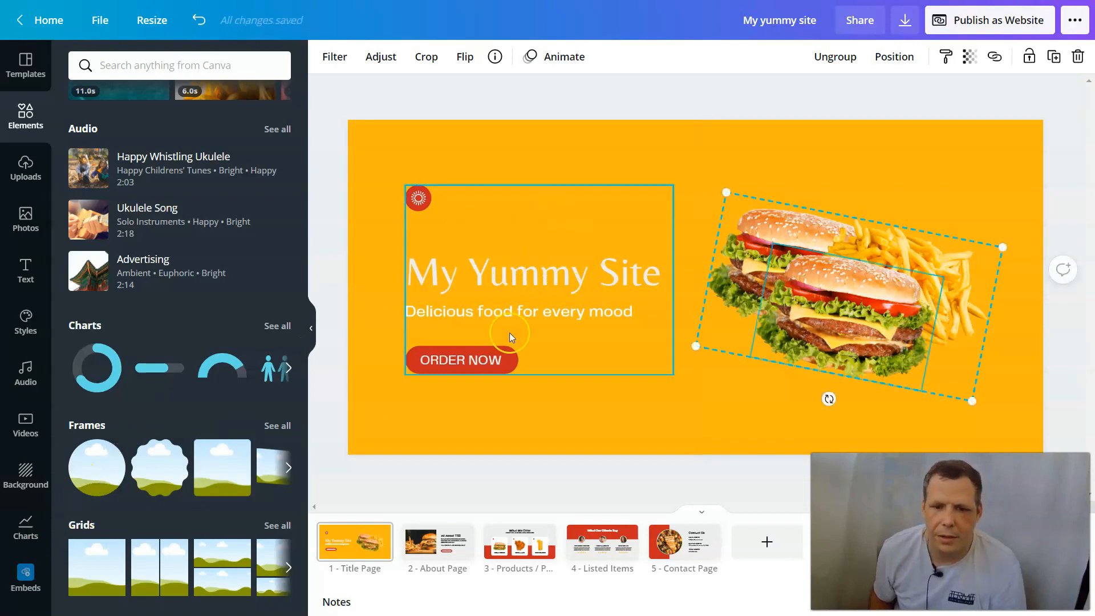
click(553, 276)
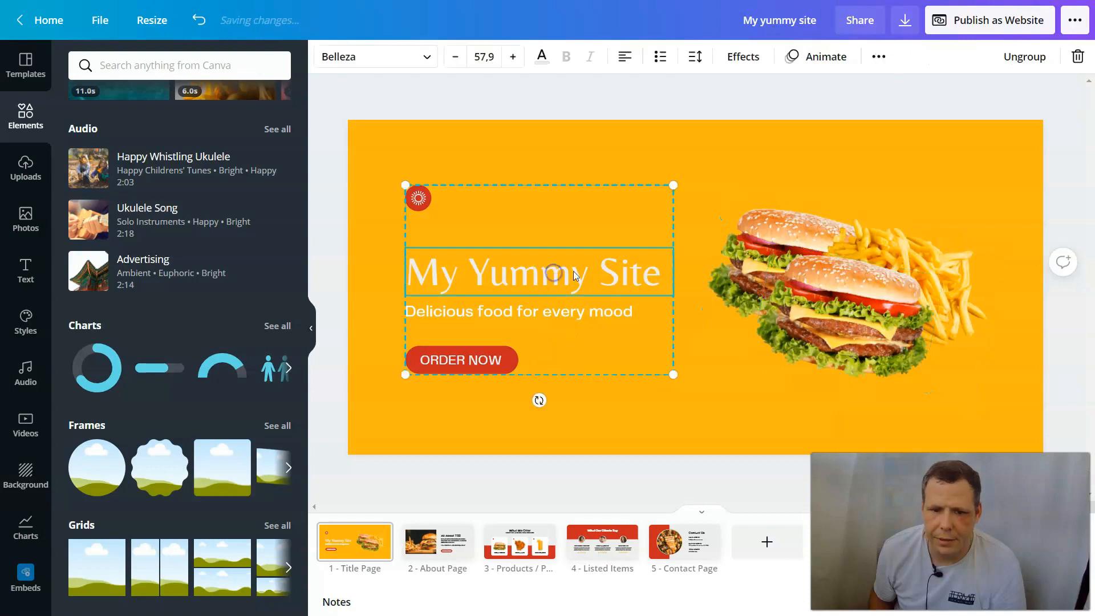
drag(561, 403, 573, 400)
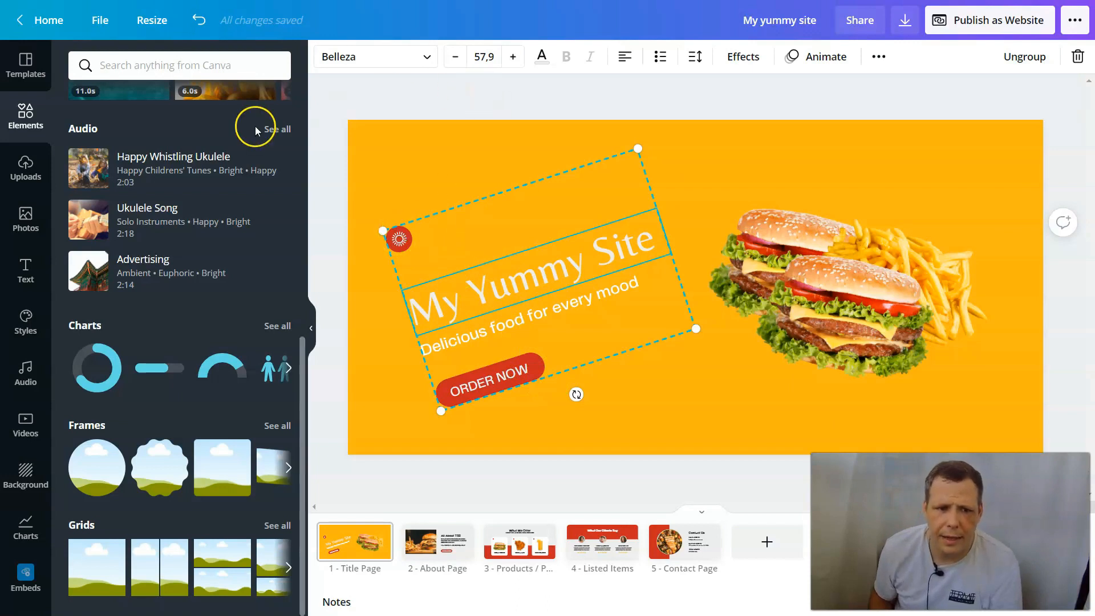
- Look over the uploads area and review the website's other pages, including About, Contact and client testimonials, ending on the title page
click(26, 168)
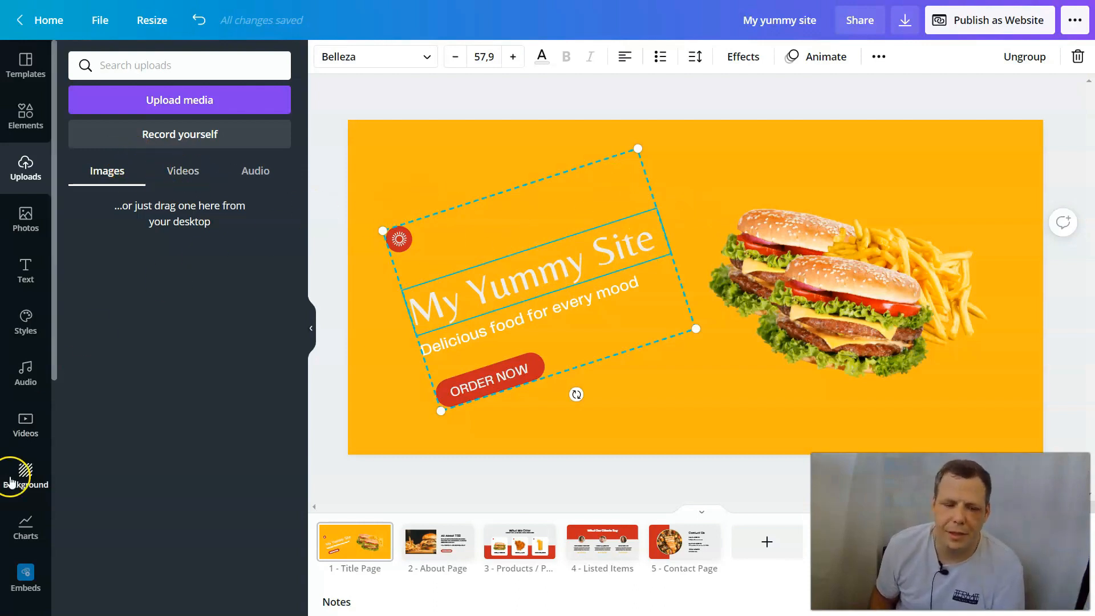
click(438, 542)
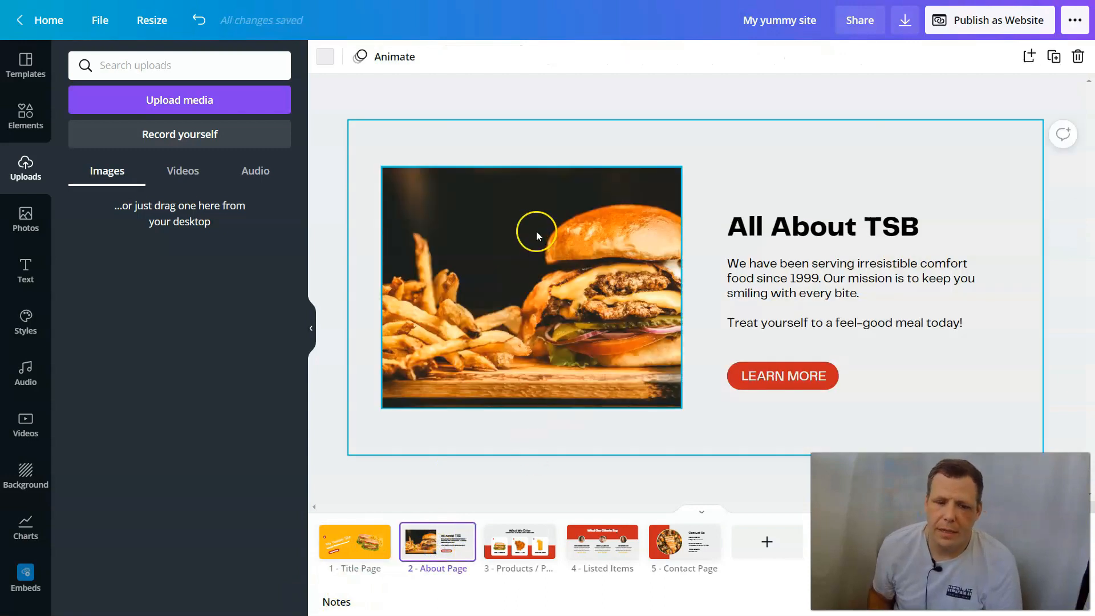
click(823, 282)
click(782, 179)
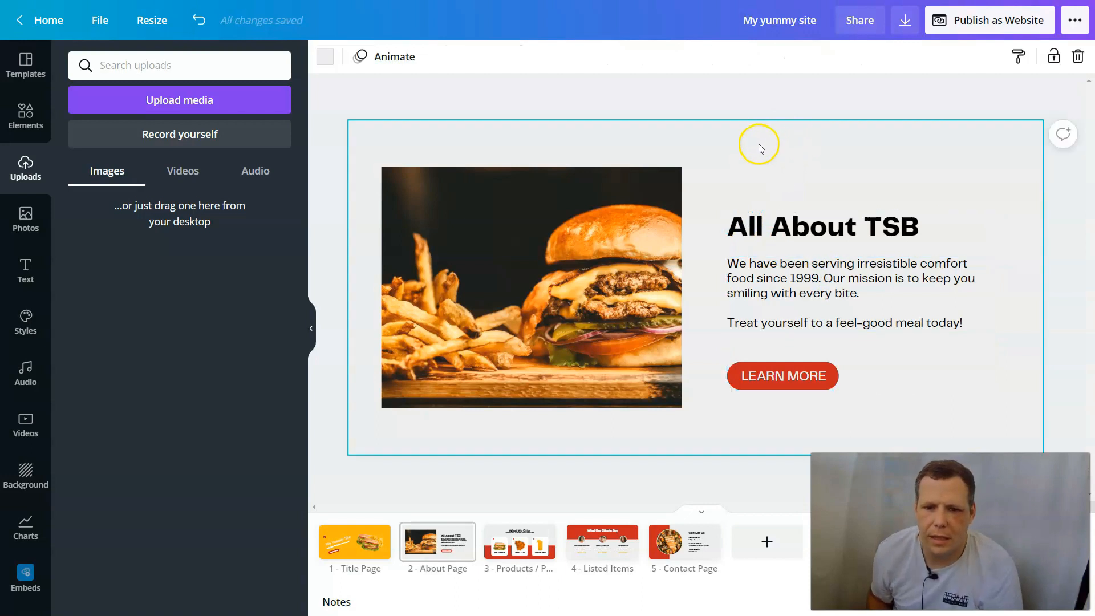
click(684, 565)
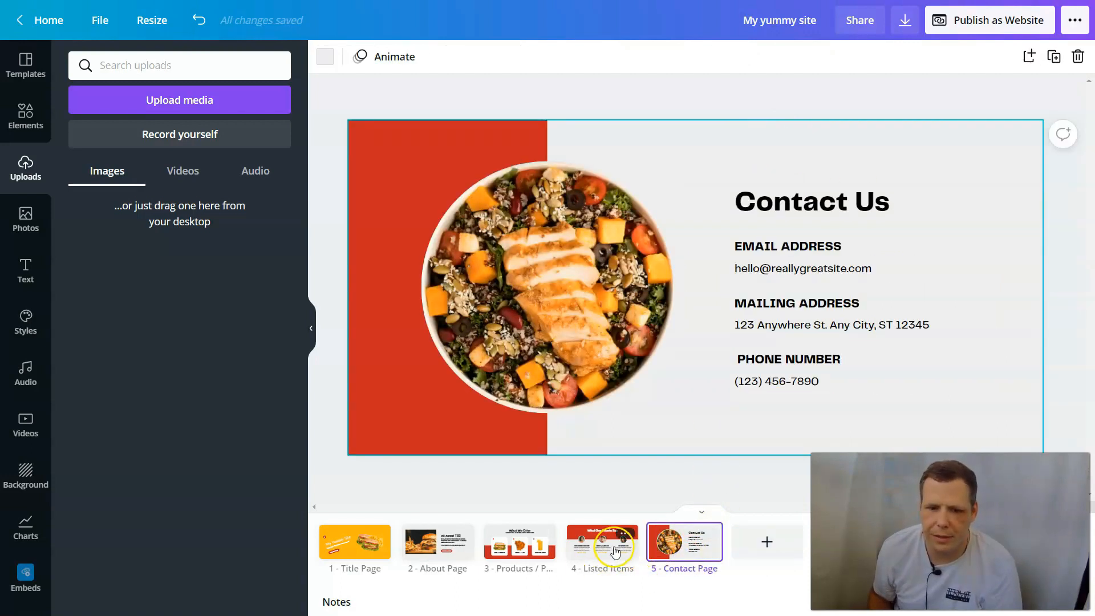
click(614, 551)
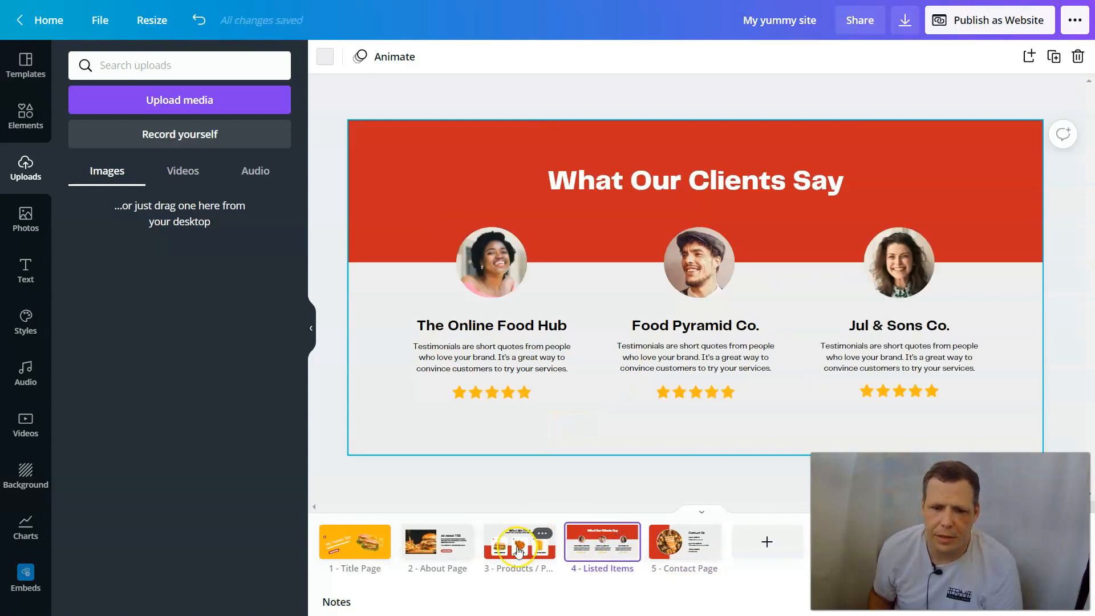
click(518, 552)
scroll(569, 465, down, 1)
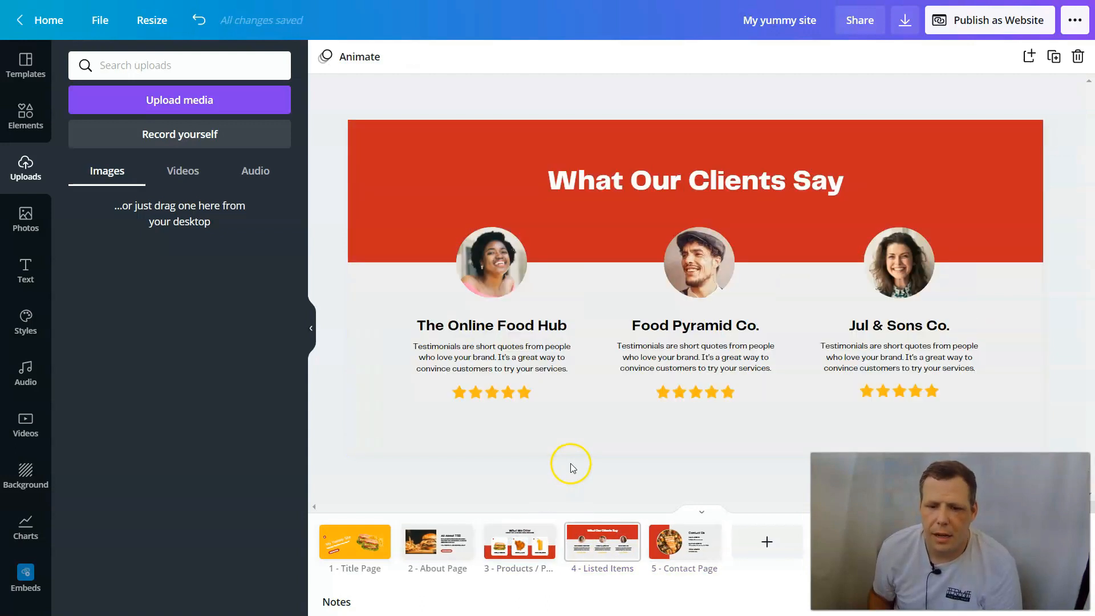
click(503, 549)
click(361, 555)
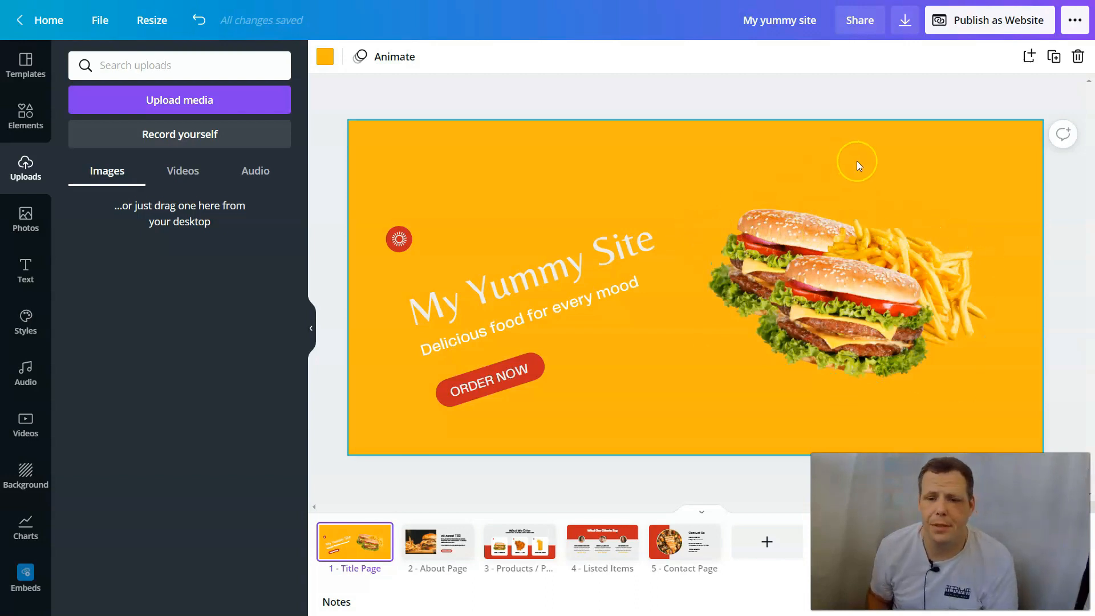
- Reduce the counterclockwise tilt of the title text group on the title page
click(605, 265)
drag(605, 265, 606, 260)
click(576, 391)
drag(575, 389, 554, 357)
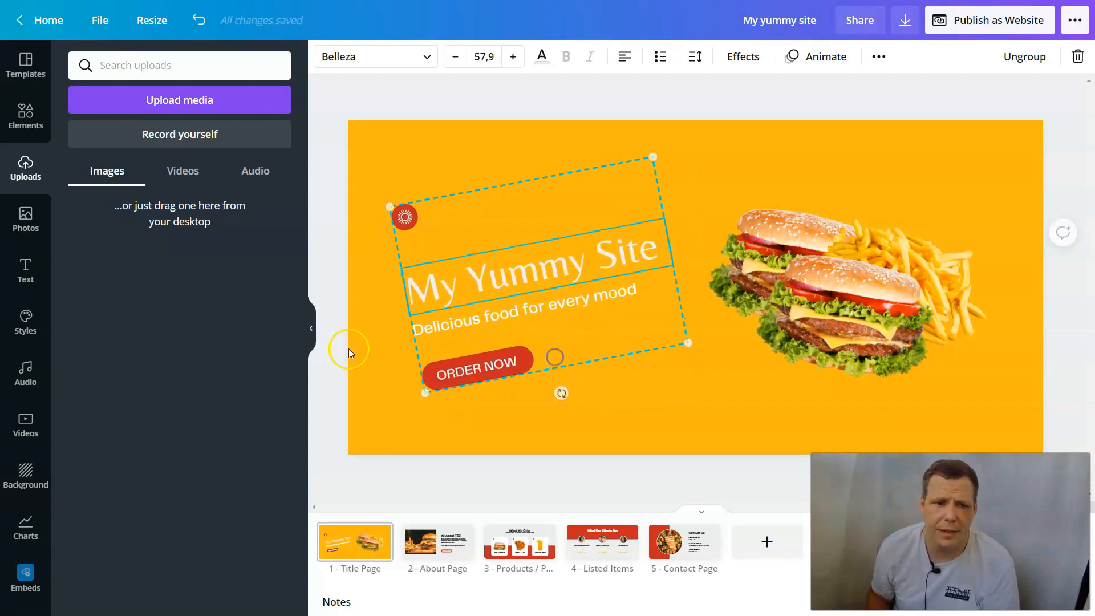
- Add a horizontal arrow line to the title page and move it up to run along the page's upper edge
click(35, 121)
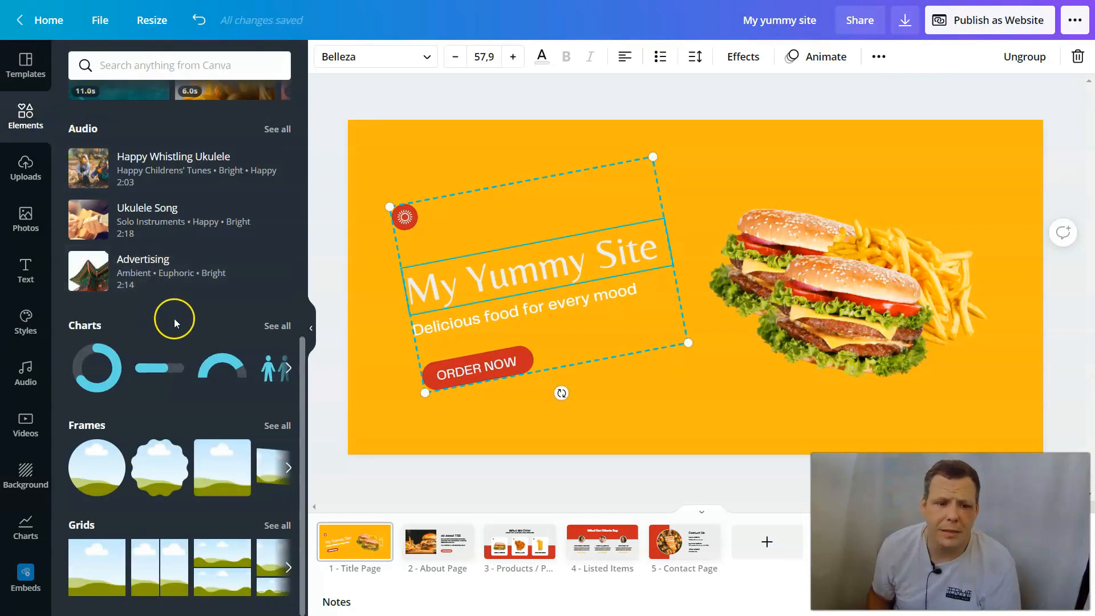
scroll(187, 310, up, 8)
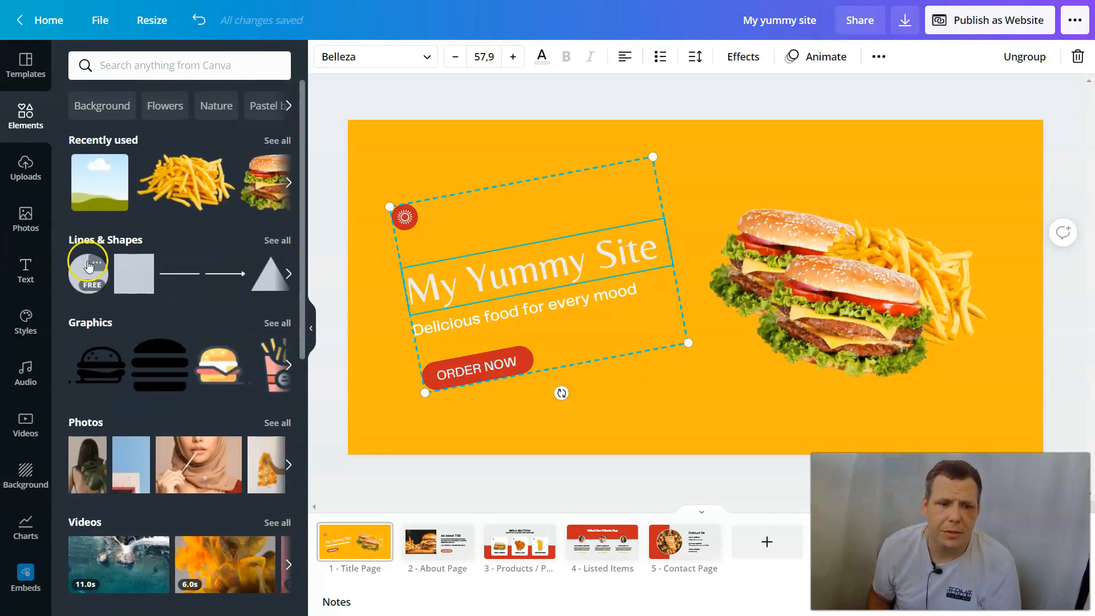
click(212, 280)
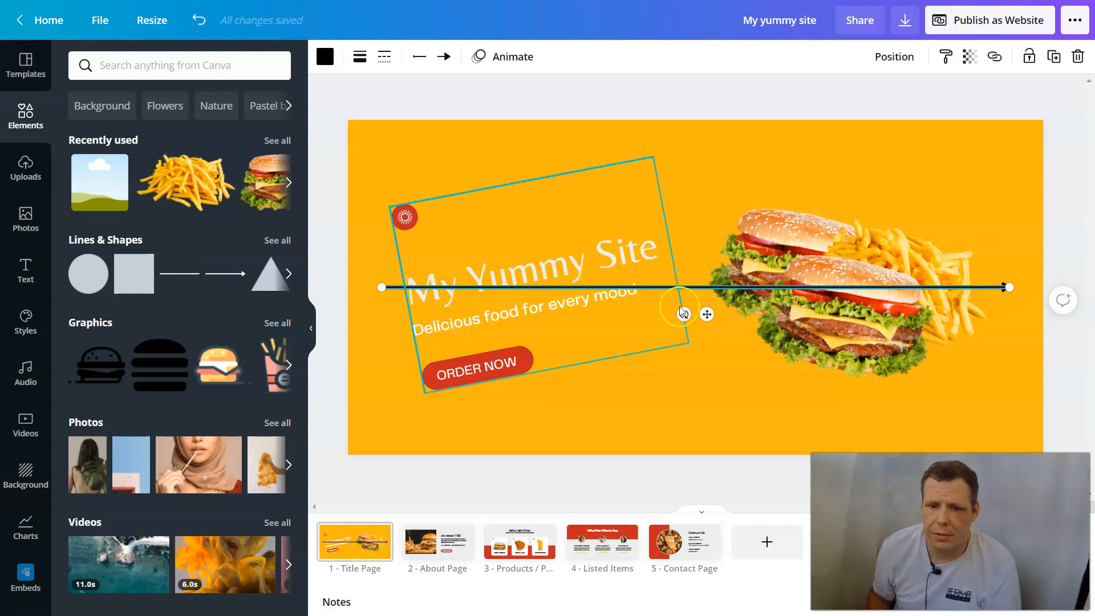
drag(706, 314, 707, 169)
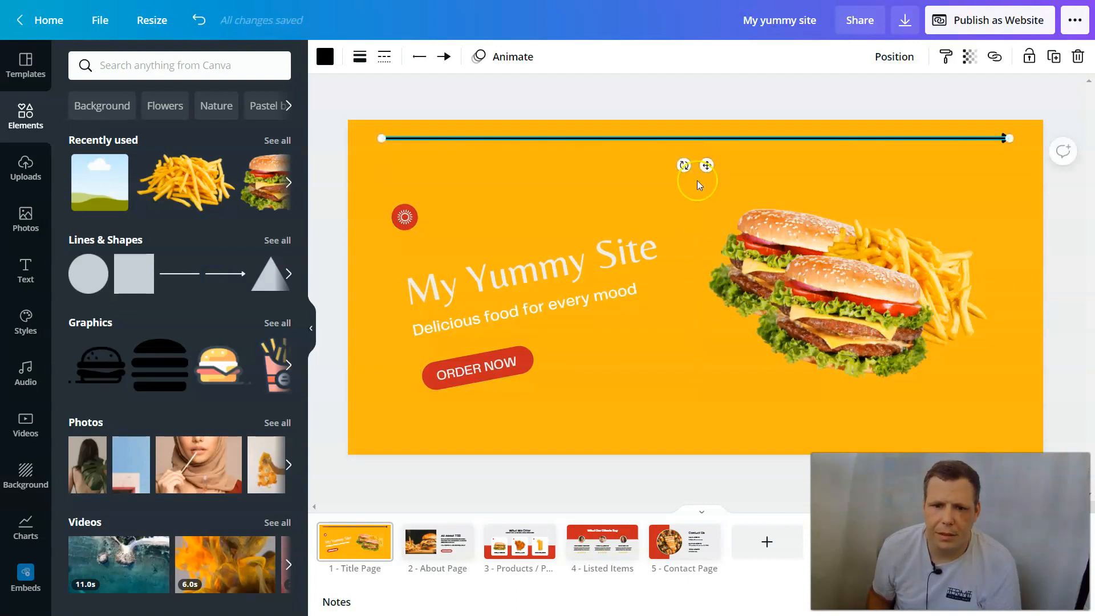
- Add the black burger outline graphic over the title text and bring the text group forward in front of it
drag(105, 369, 512, 190)
click(568, 313)
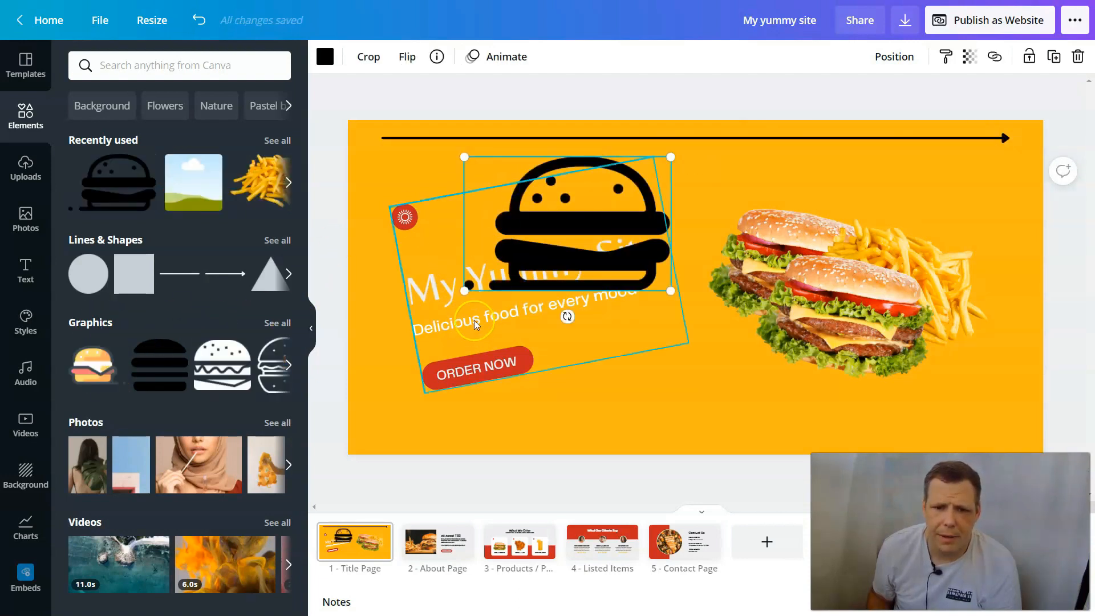
click(476, 324)
right_click(476, 324)
click(395, 366)
click(434, 242)
right_click(433, 245)
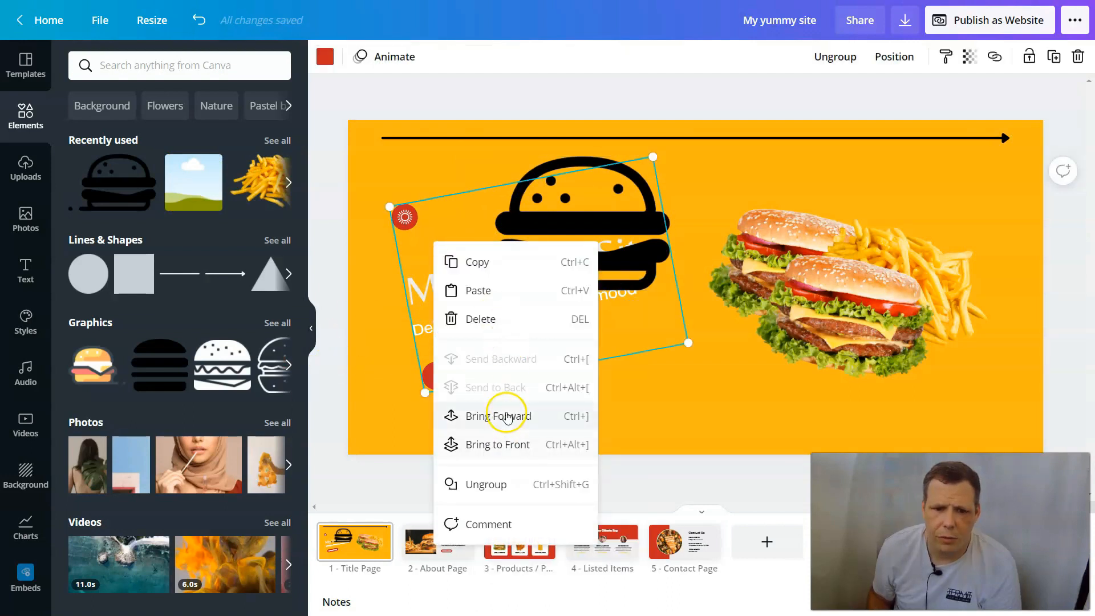
click(507, 414)
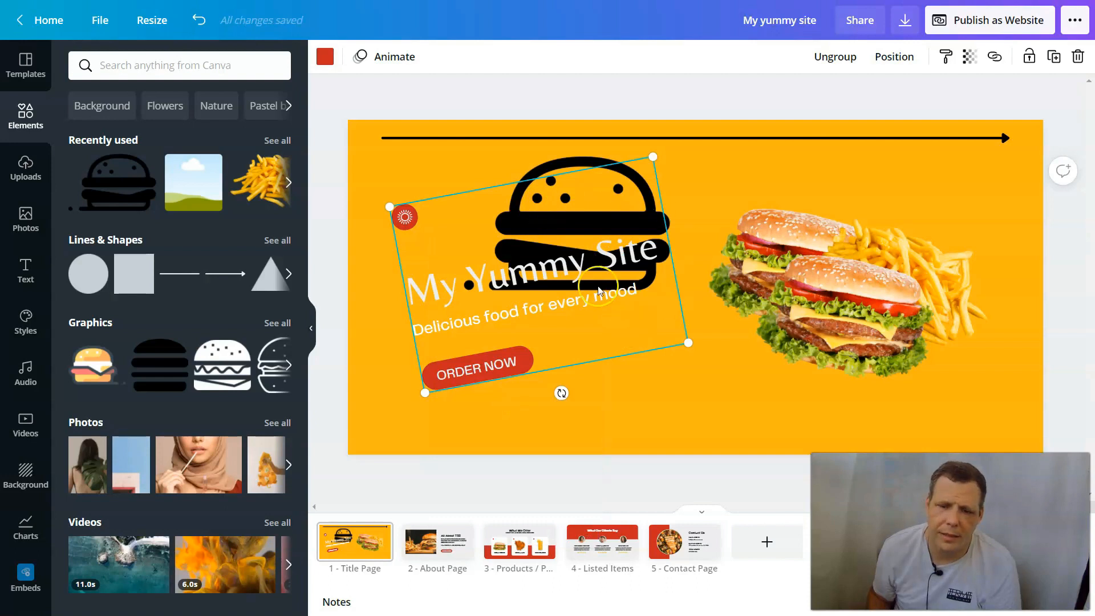
- Delete the burger and fries photo group from the title page
drag(1014, 174, 877, 378)
right_click(877, 311)
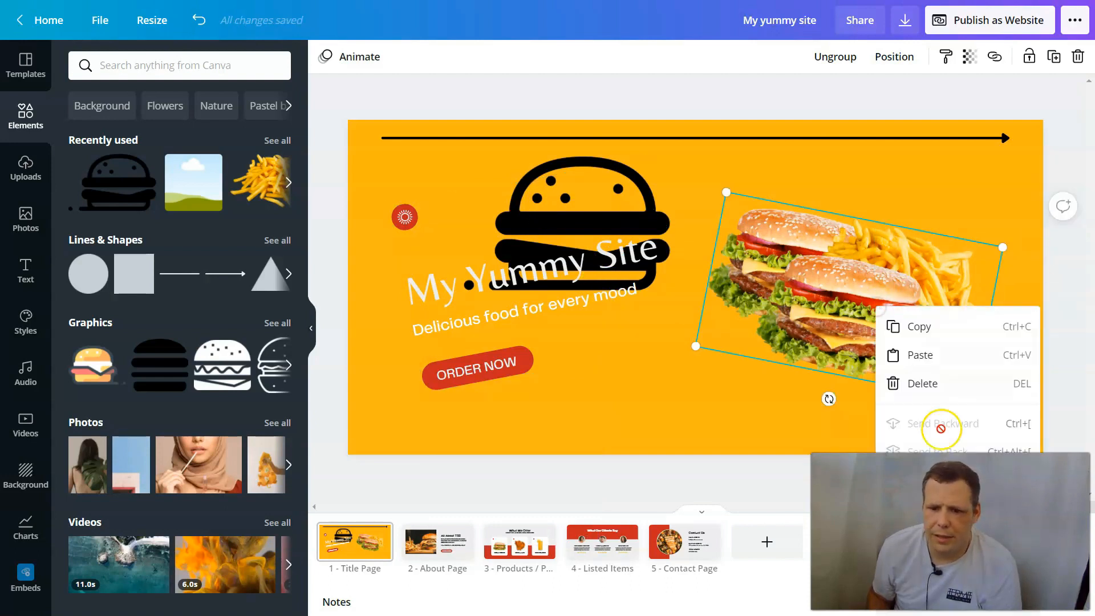
click(936, 388)
- Move the black burger graphic to the page's right half and place a smaller second burger graphic at its lower left
drag(578, 168, 877, 226)
drag(236, 377, 710, 407)
drag(659, 367, 772, 365)
drag(772, 365, 796, 352)
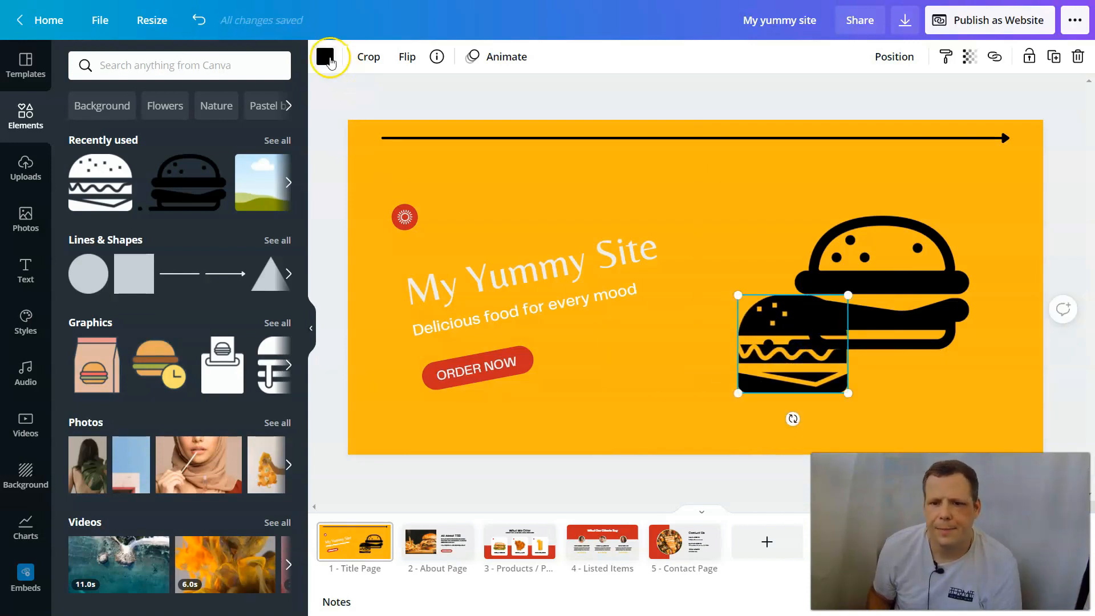
- Recolour the smaller burger graphic white and move it to the upper left of the black burger
click(325, 57)
click(210, 141)
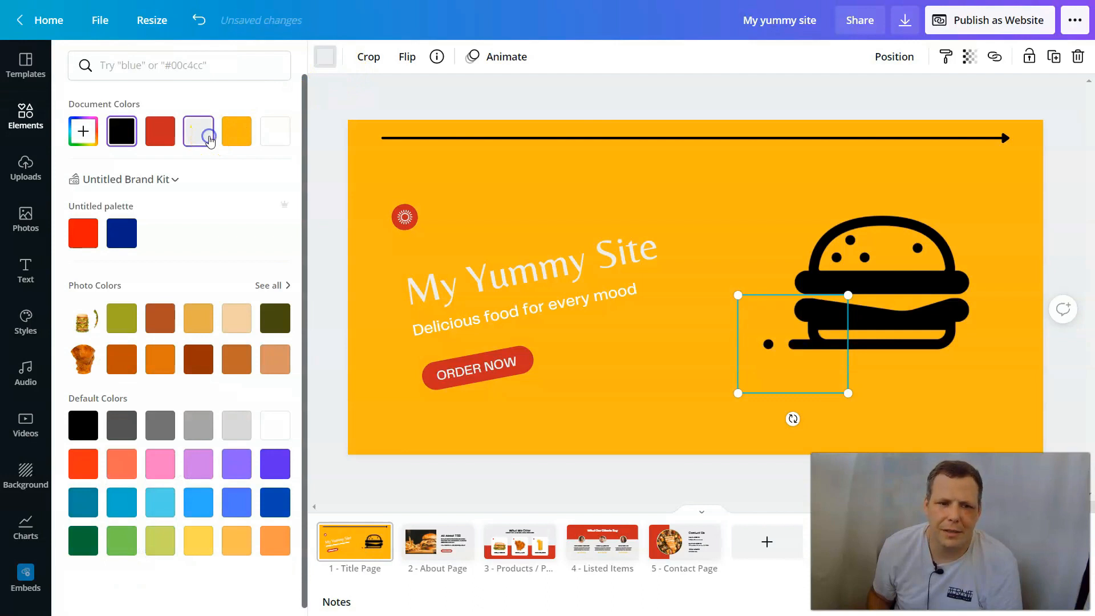
click(275, 131)
drag(780, 314, 730, 195)
click(822, 251)
click(764, 240)
right_click(726, 190)
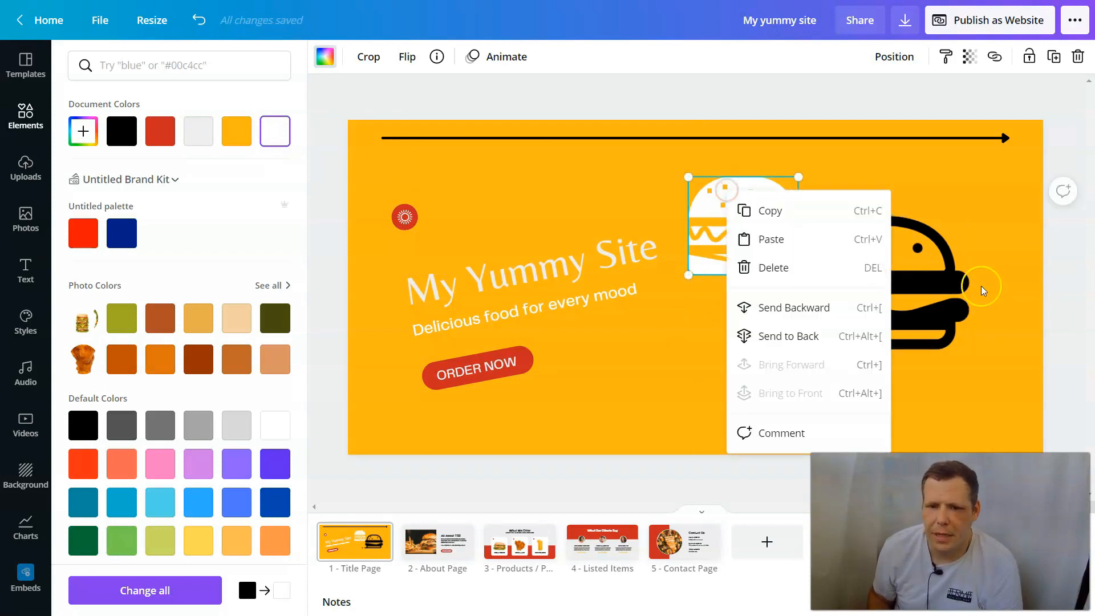
- Recolour the larger black burger graphic white to match the smaller burger
click(936, 310)
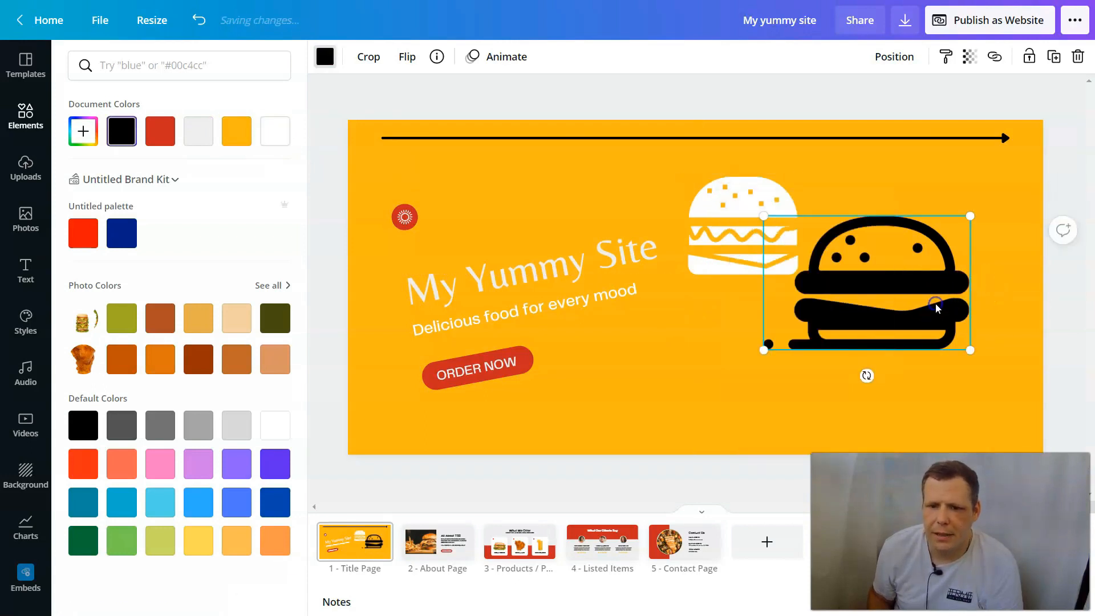
click(709, 229)
click(876, 251)
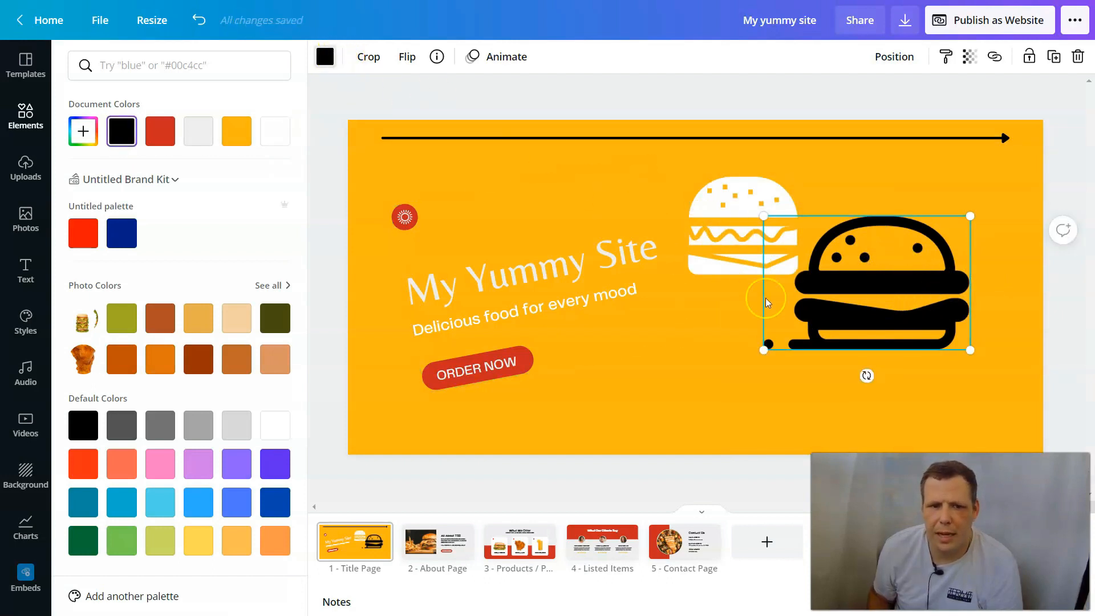
click(325, 66)
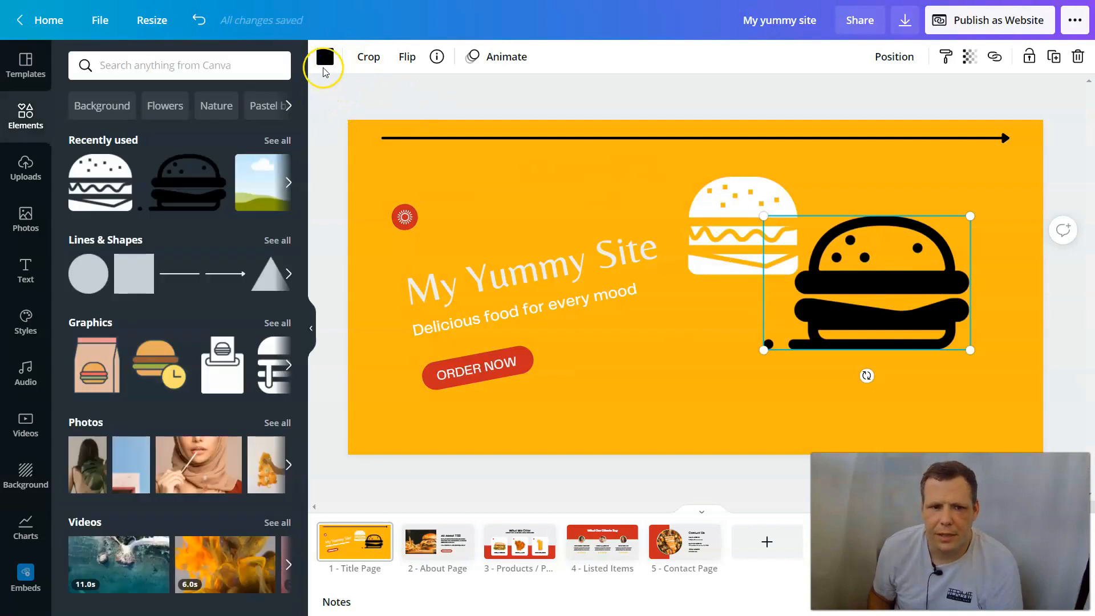
click(326, 57)
click(83, 234)
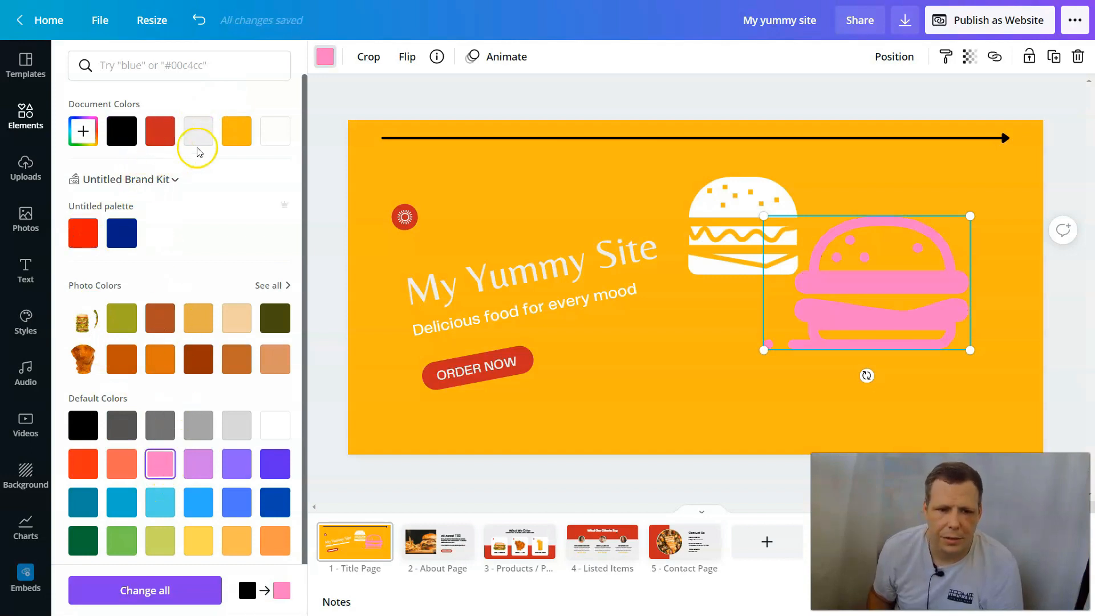
click(275, 131)
- Change the title page background to light grey
click(540, 199)
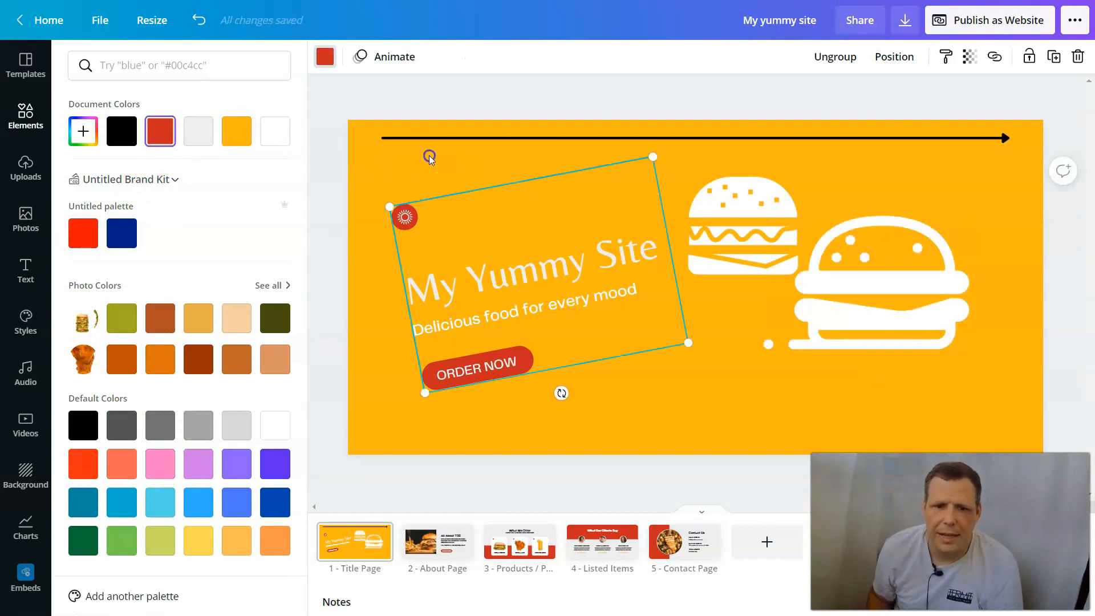
click(429, 158)
click(435, 170)
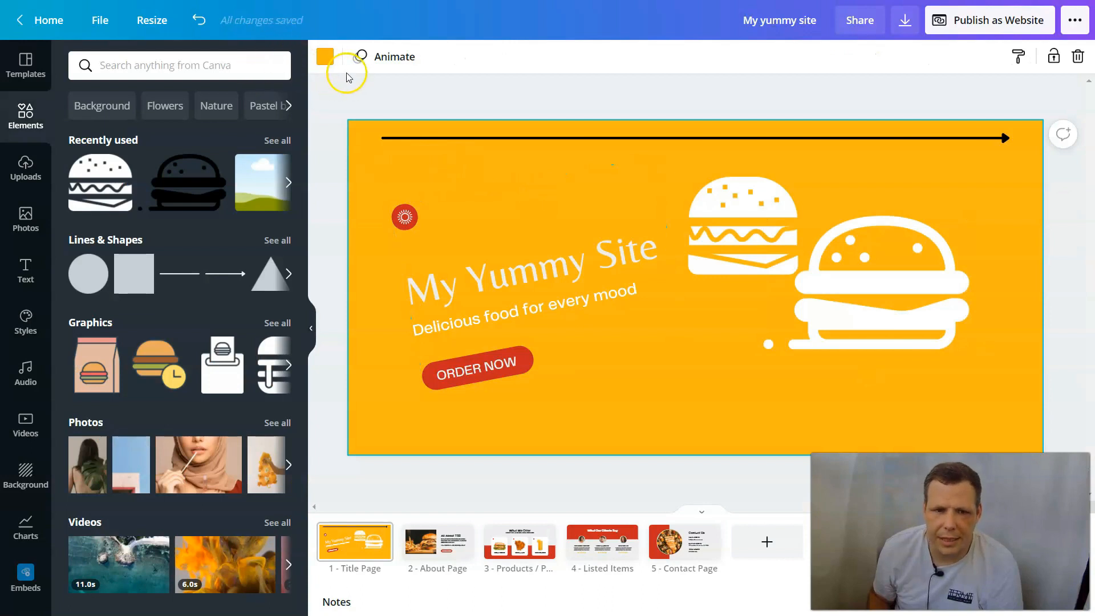
click(325, 57)
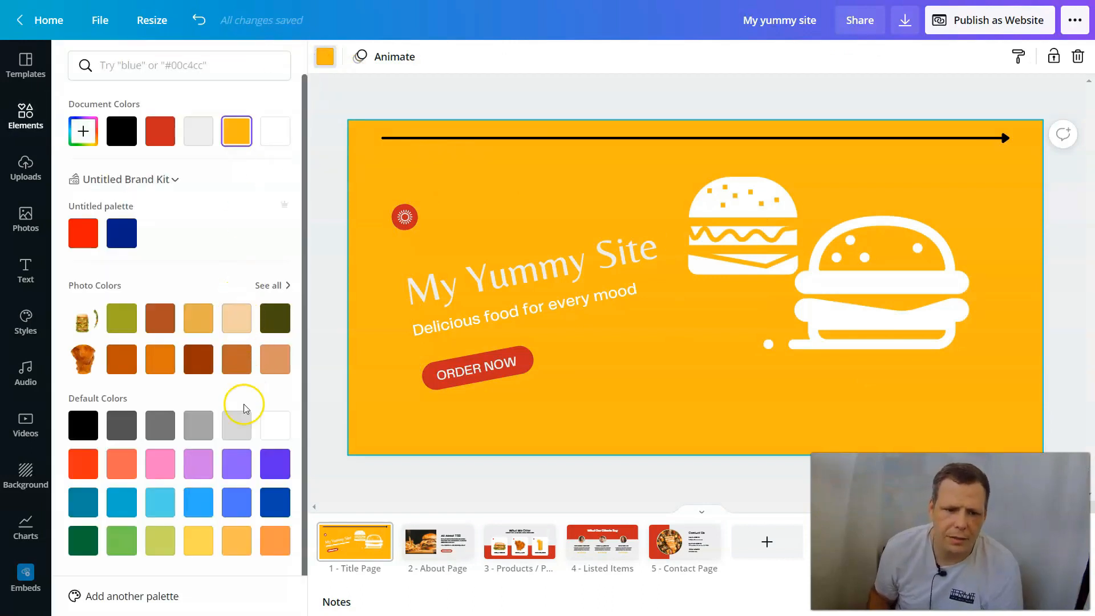
click(250, 434)
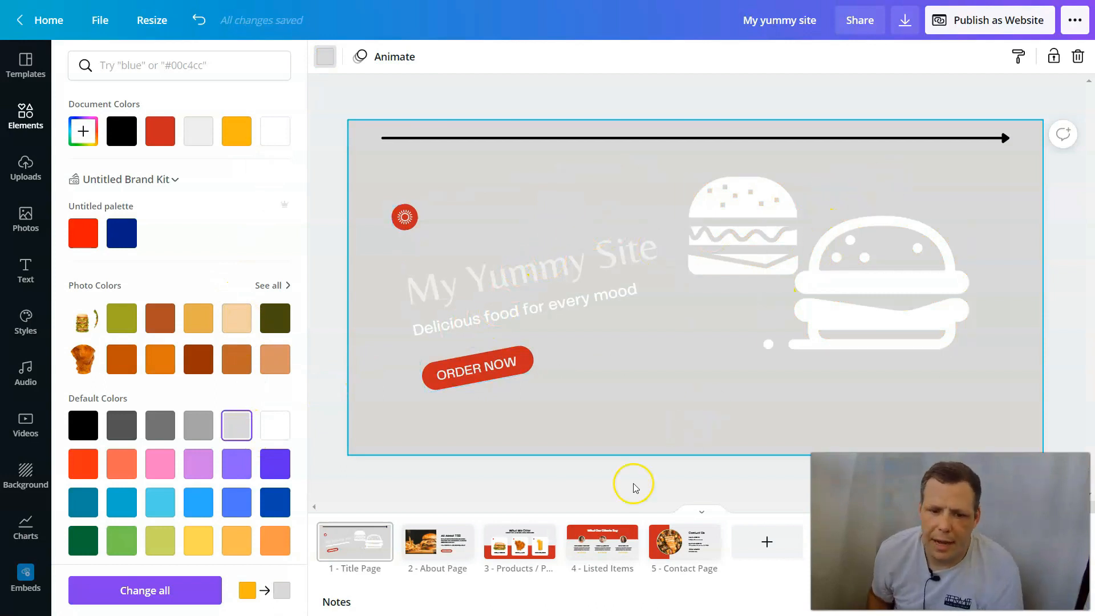
- Add a new blank page after the contact page
click(460, 538)
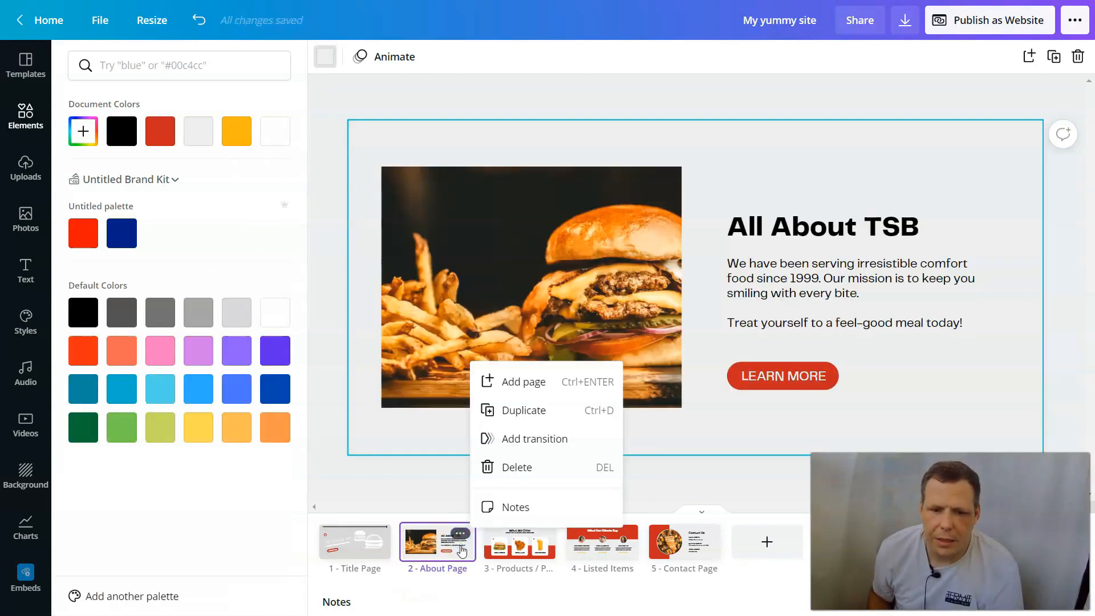
click(697, 451)
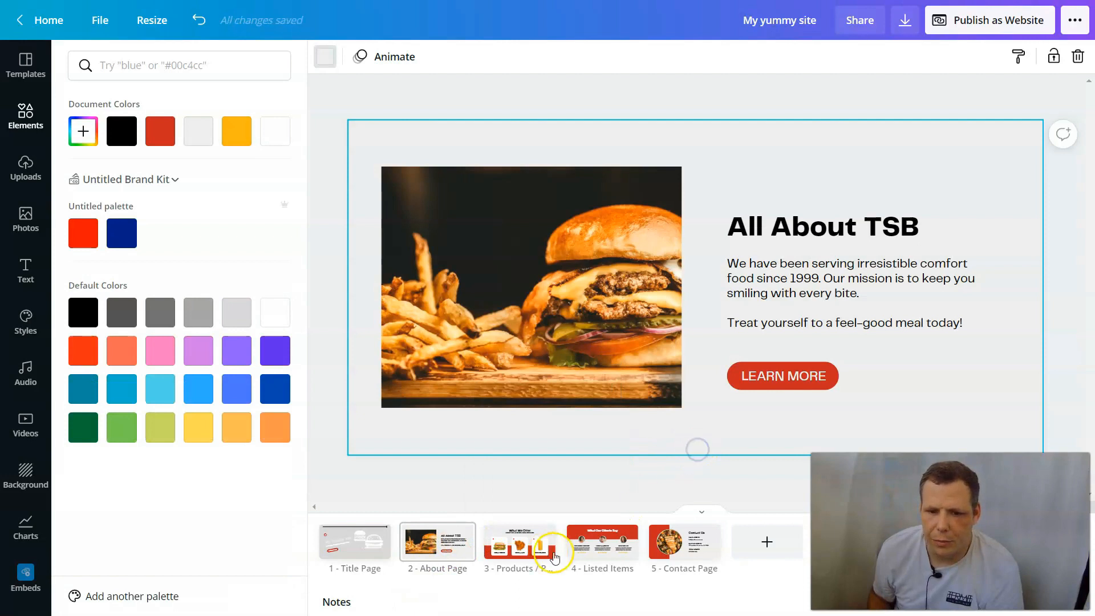
click(782, 546)
click(760, 540)
- Replace the placeholder email on the contact page with the business's own email address
click(689, 556)
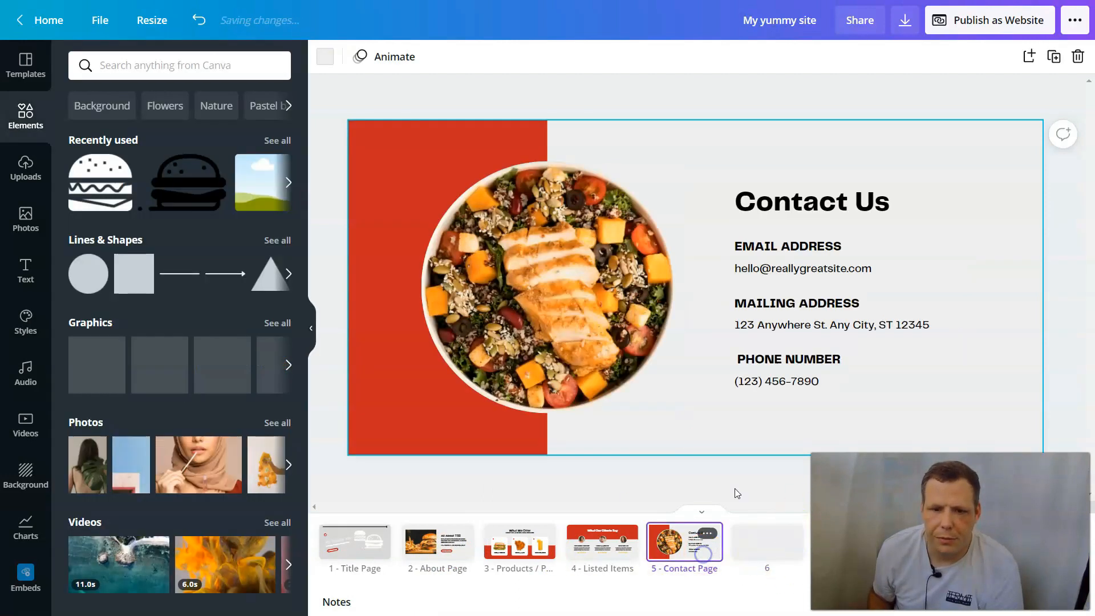
click(860, 253)
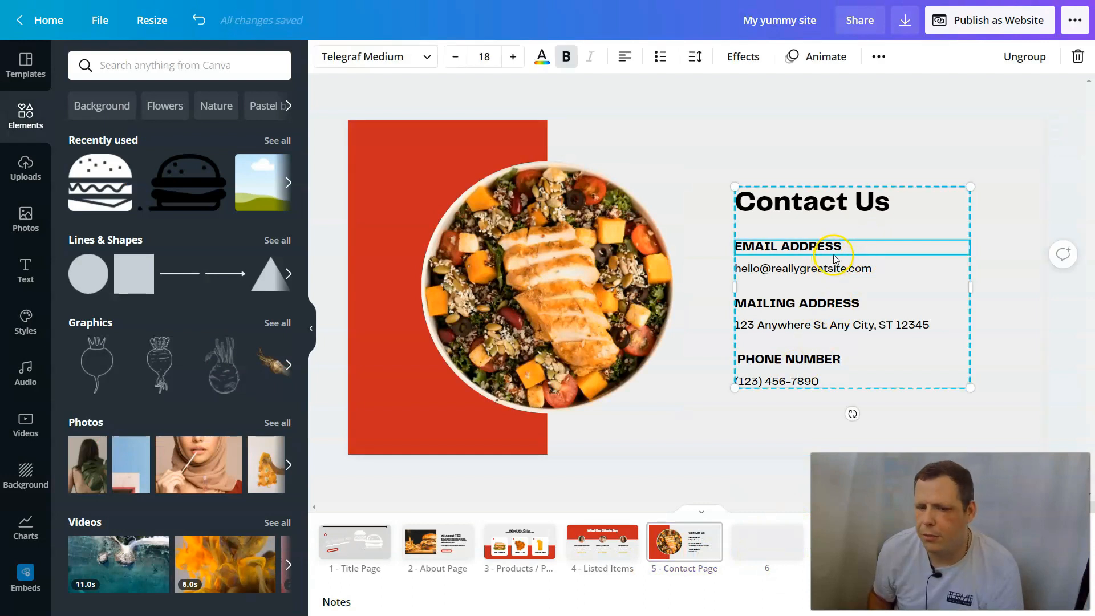
click(772, 268)
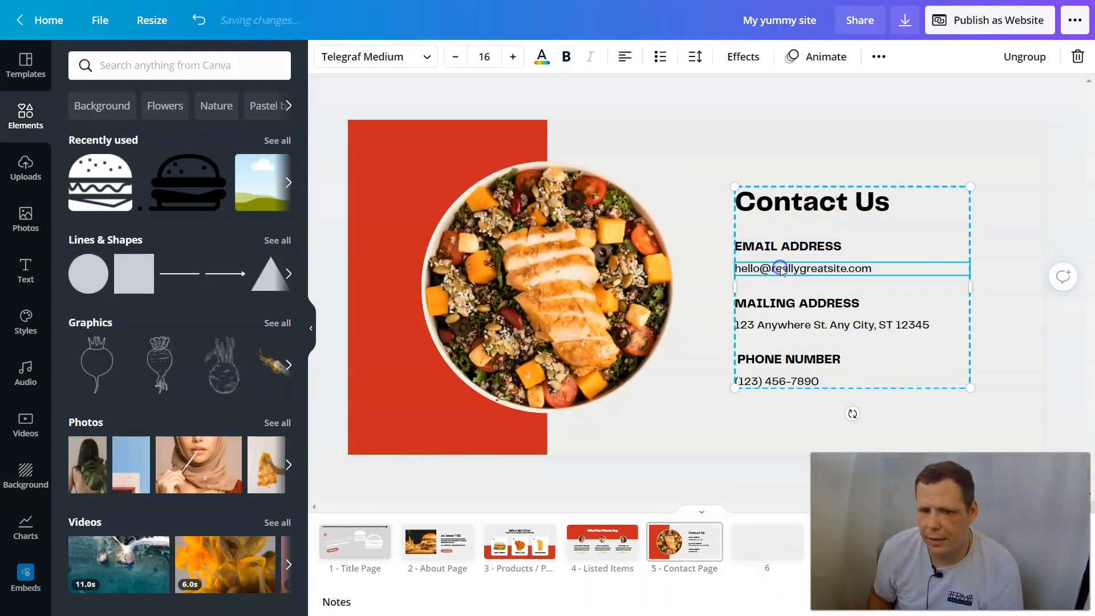
click(876, 274)
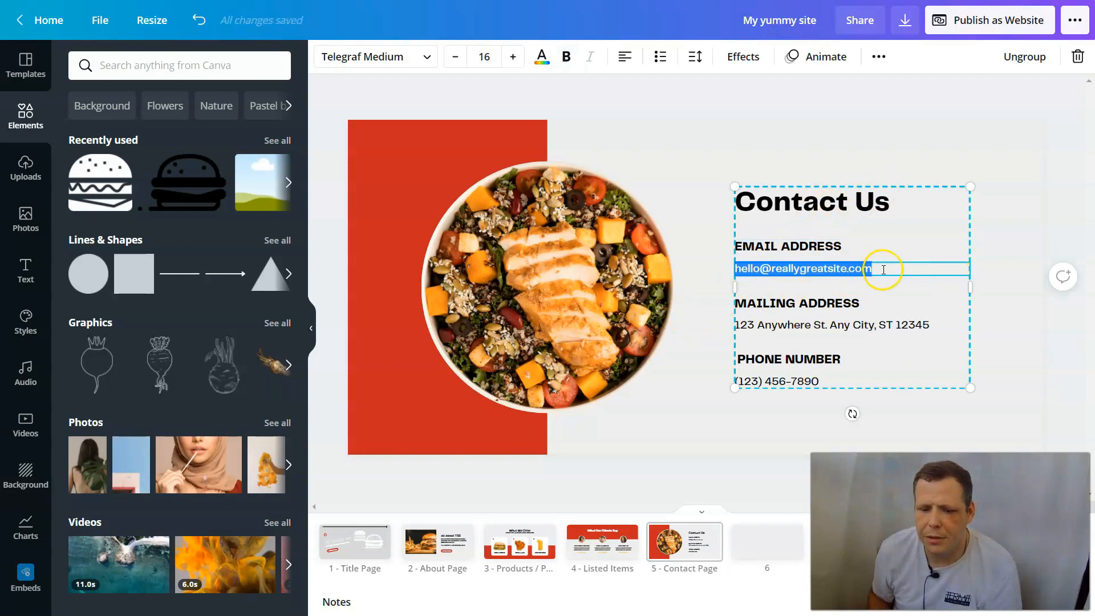
key(BackSpace)
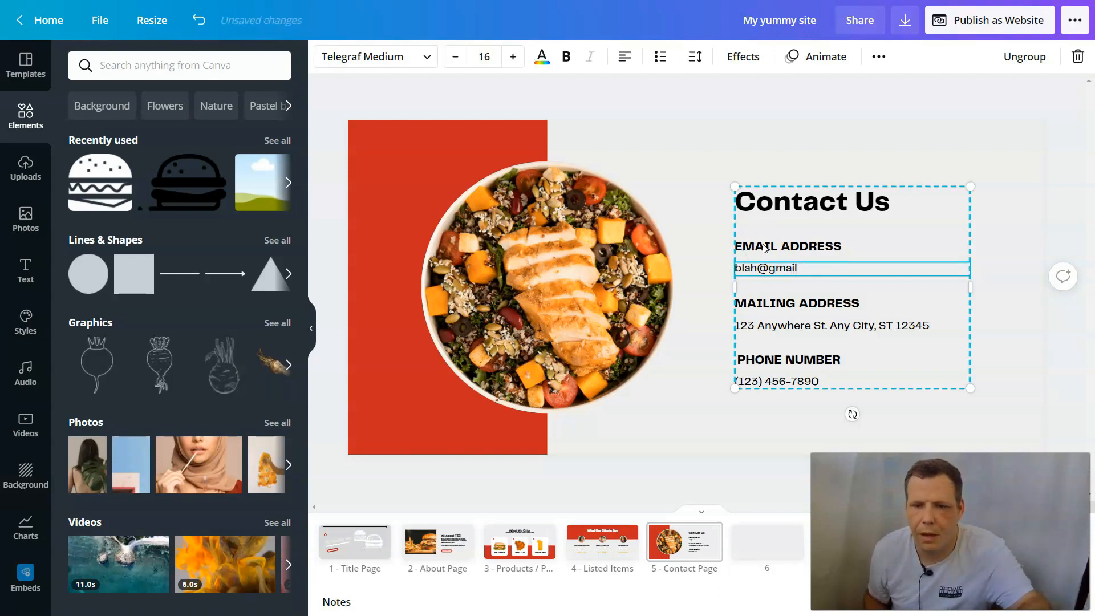
- Enlarge the grouped contact text block on the contact page
click(839, 246)
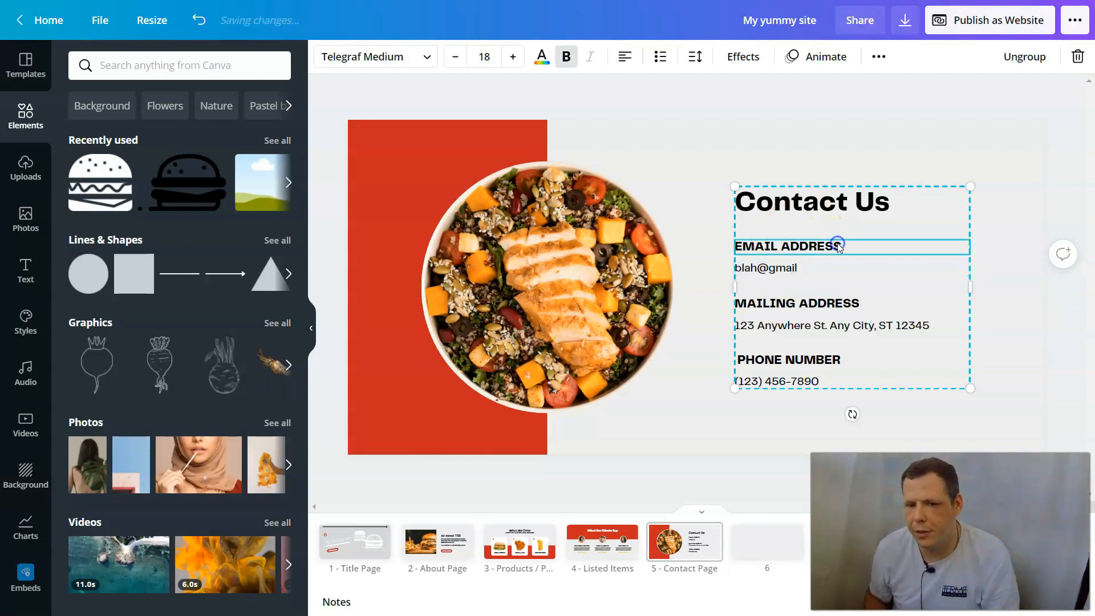
click(834, 270)
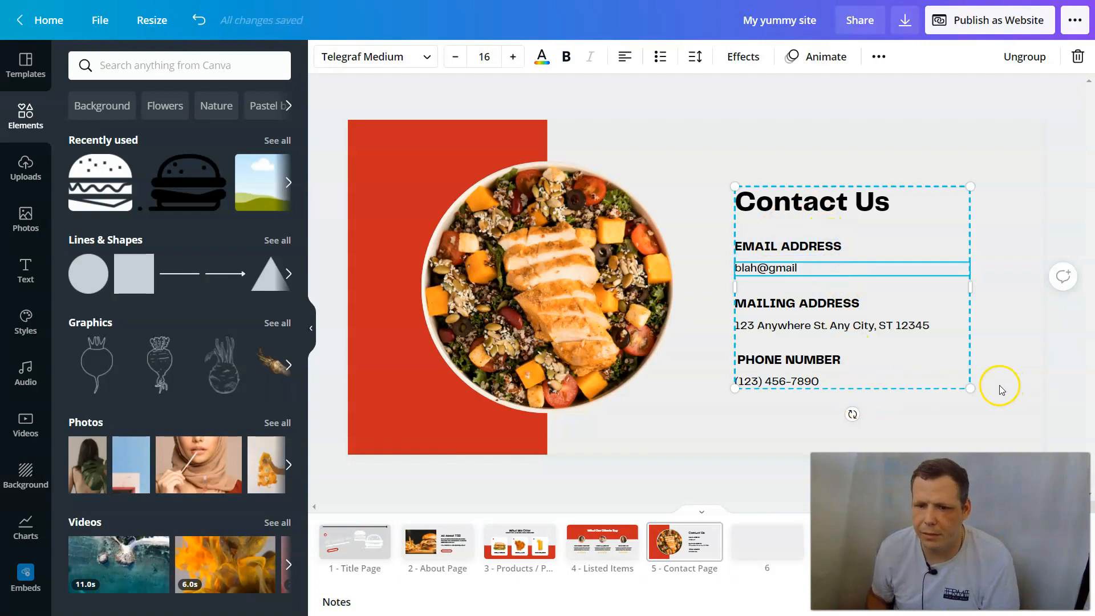
drag(993, 403, 1021, 443)
- Reduce the font size of the "PHONE NUMBER" heading to 19
click(861, 399)
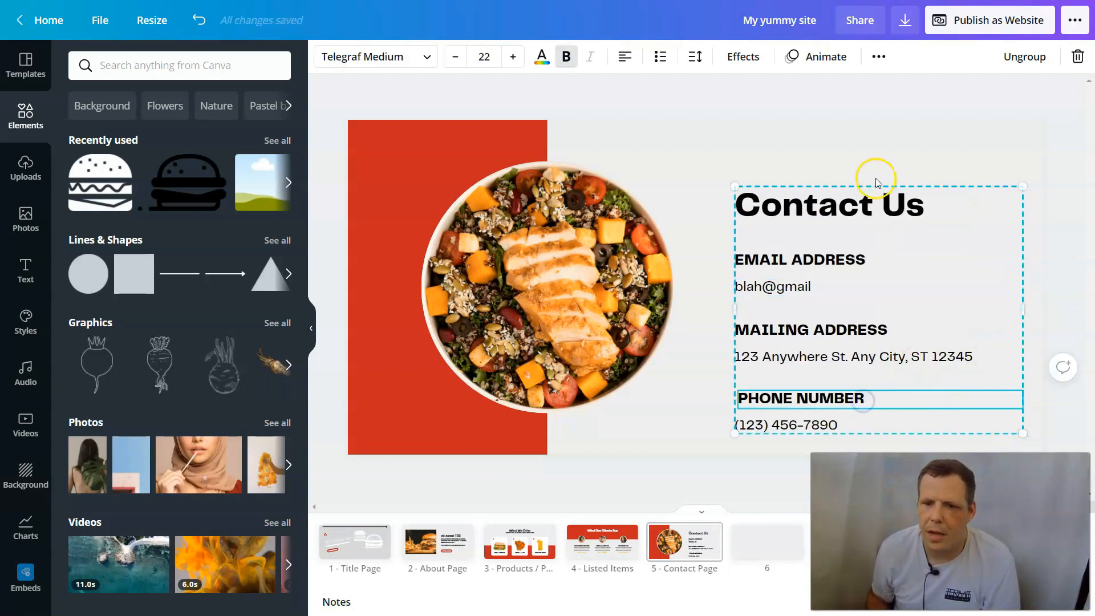
double_click(842, 398)
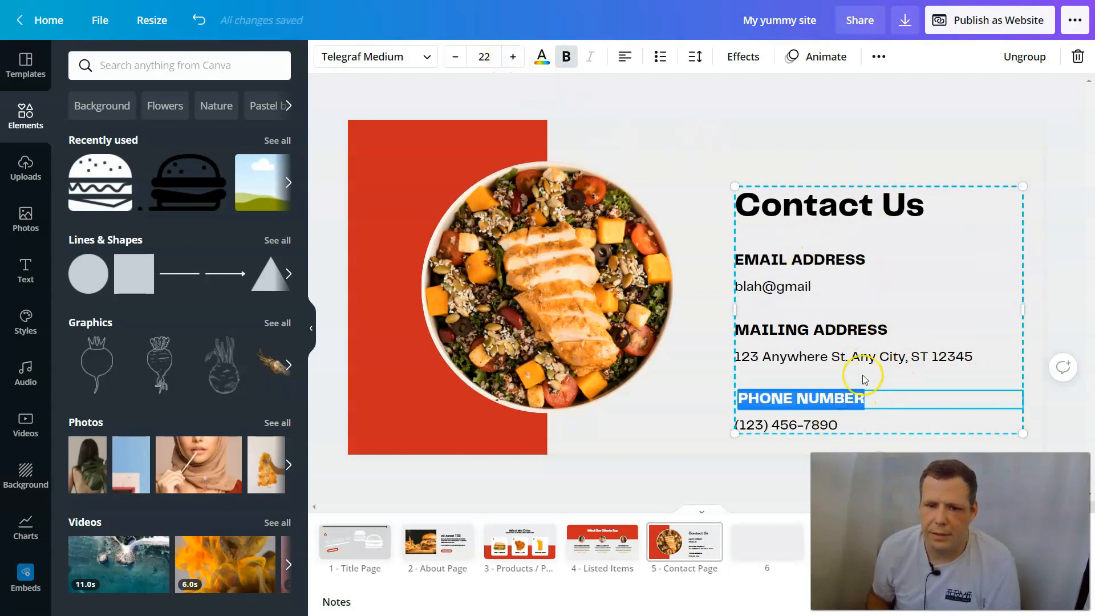
click(457, 57)
click(456, 57)
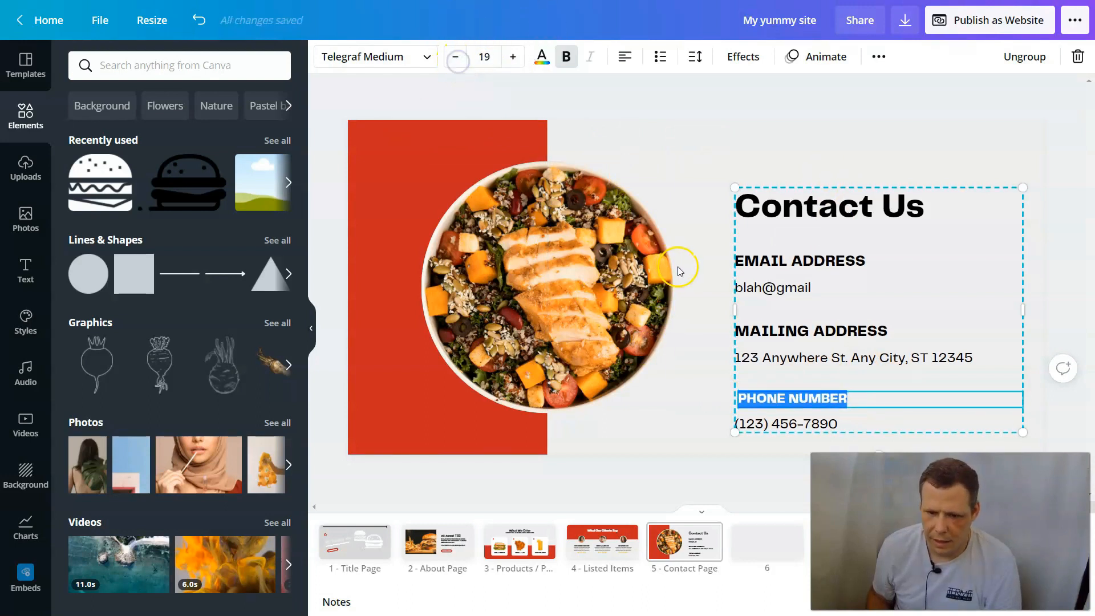
- Reduce the font size of the "Contact Us" title to 44
click(831, 218)
double_click(831, 218)
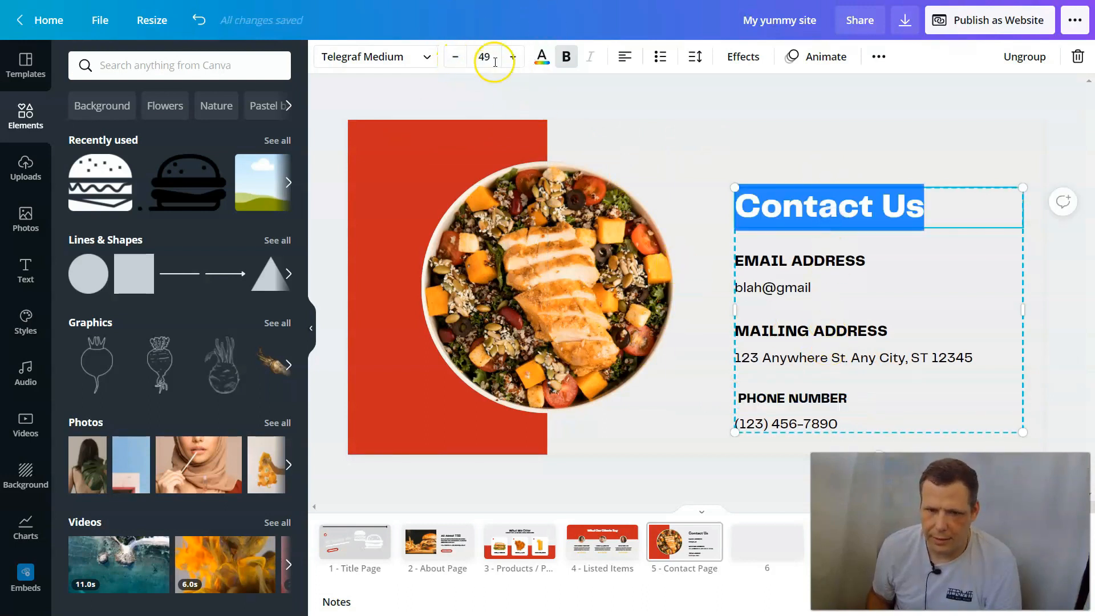
click(455, 56)
click(455, 57)
click(455, 57)
click(455, 56)
click(455, 56)
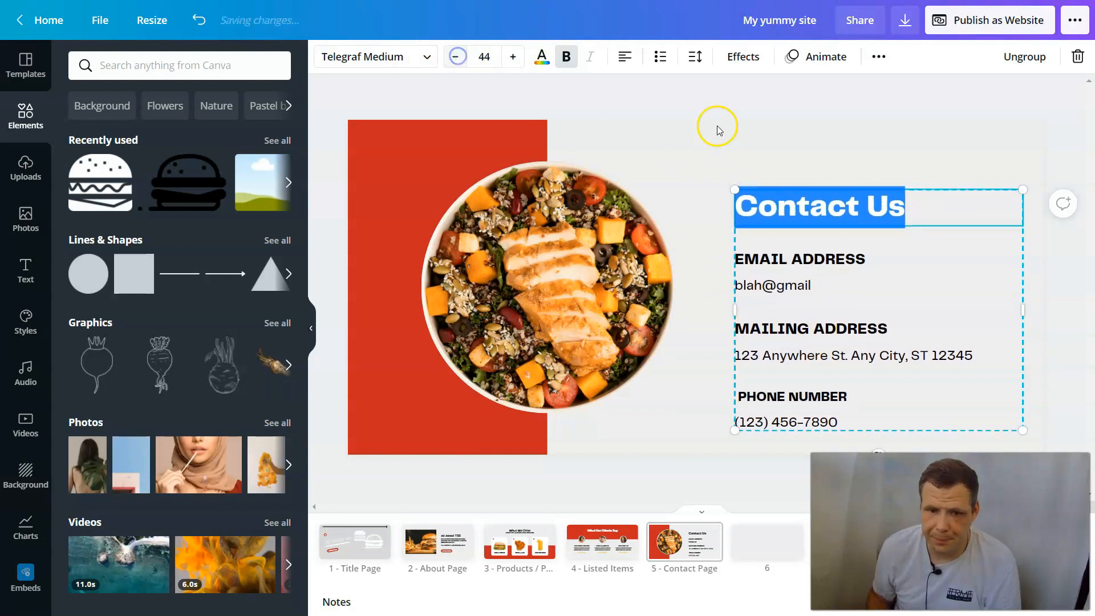
click(718, 127)
- Detach the salad photo from its circular frame on the contact page and copy the empty frame
click(555, 261)
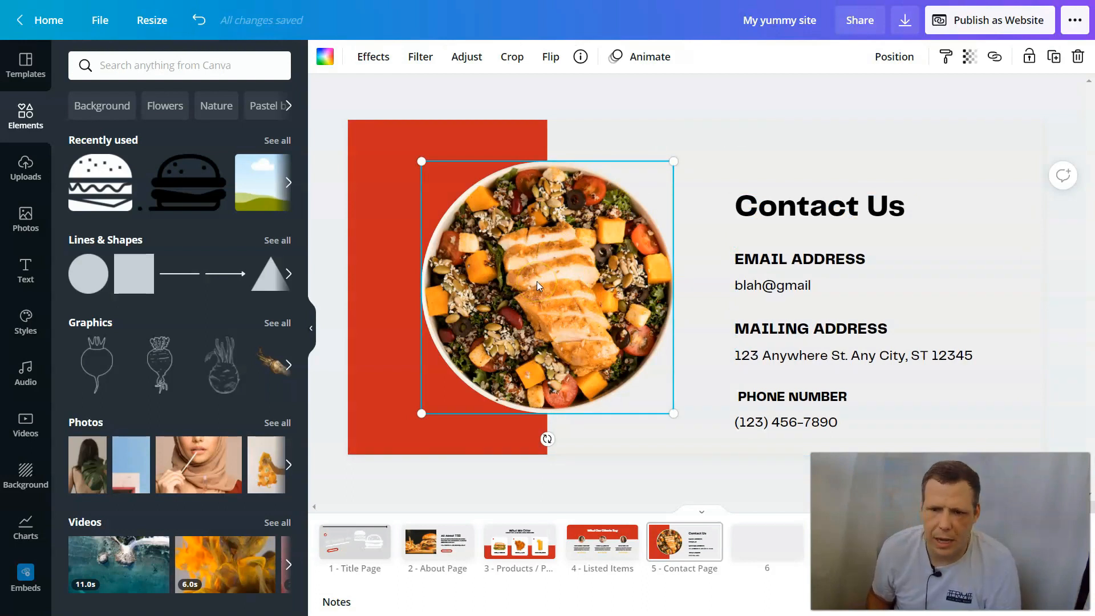
right_click(538, 283)
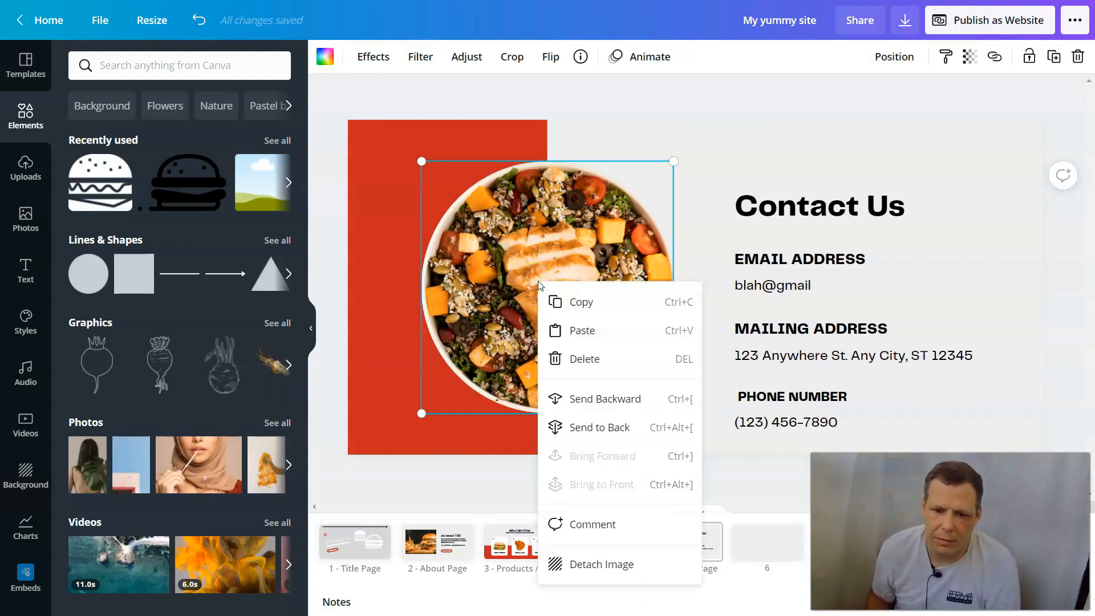
click(612, 567)
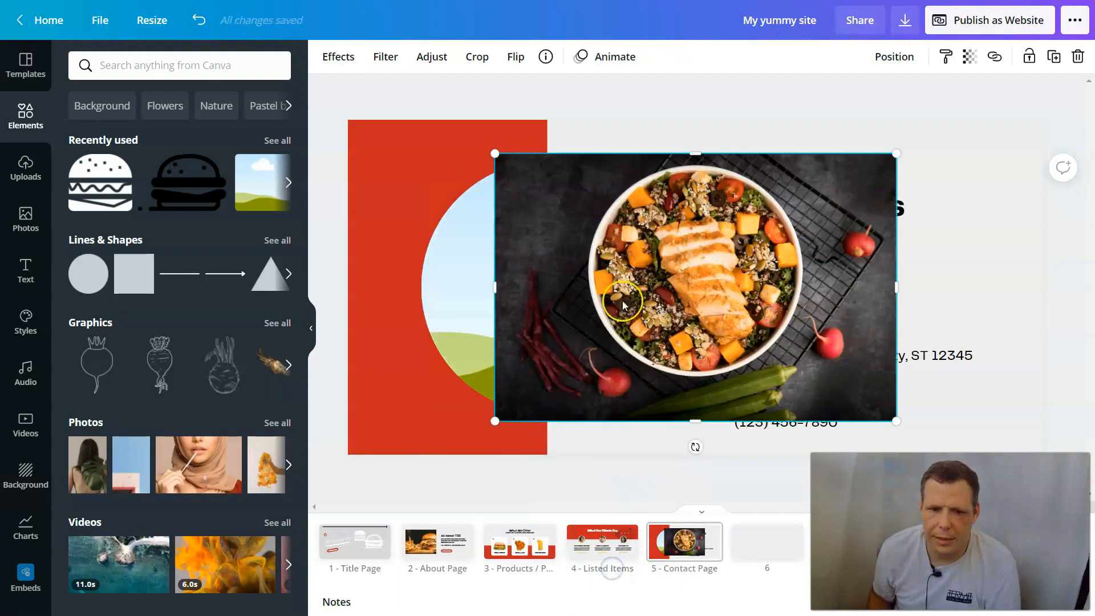
right_click(509, 280)
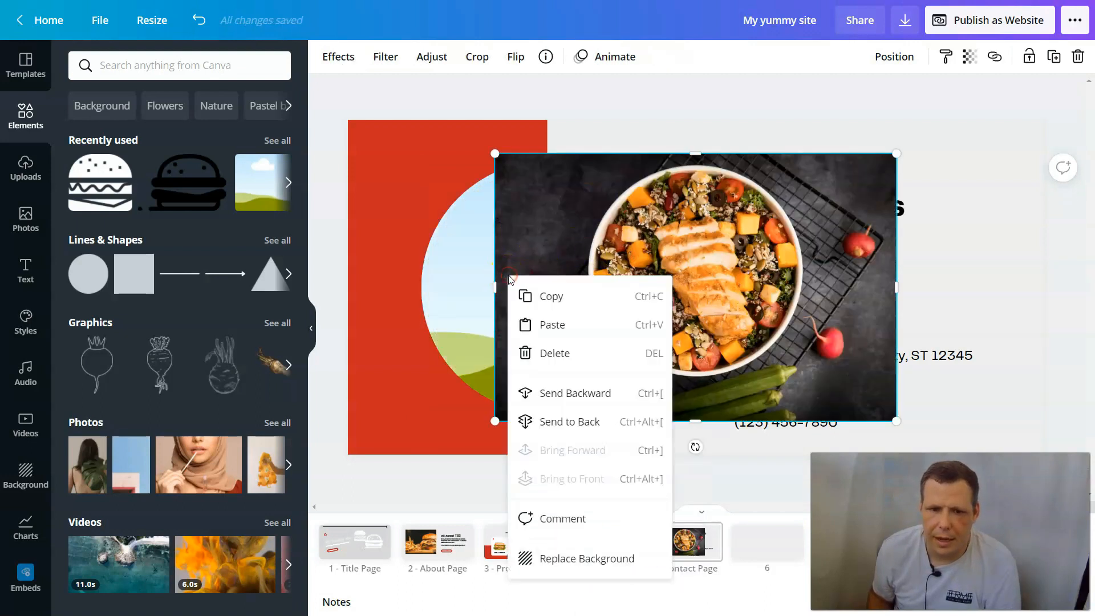
click(480, 303)
right_click(472, 306)
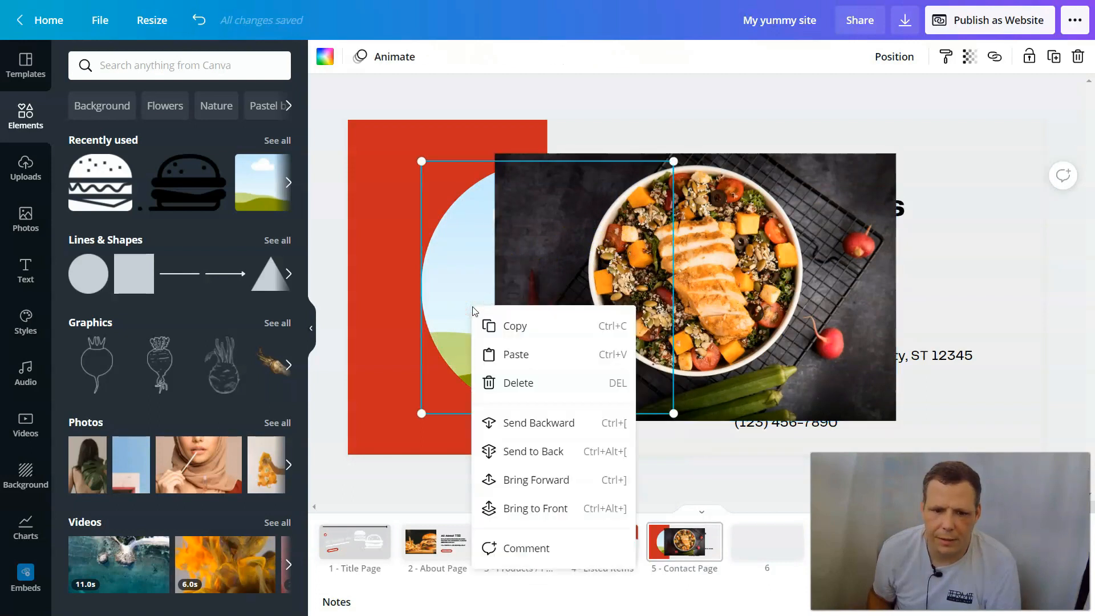
click(488, 326)
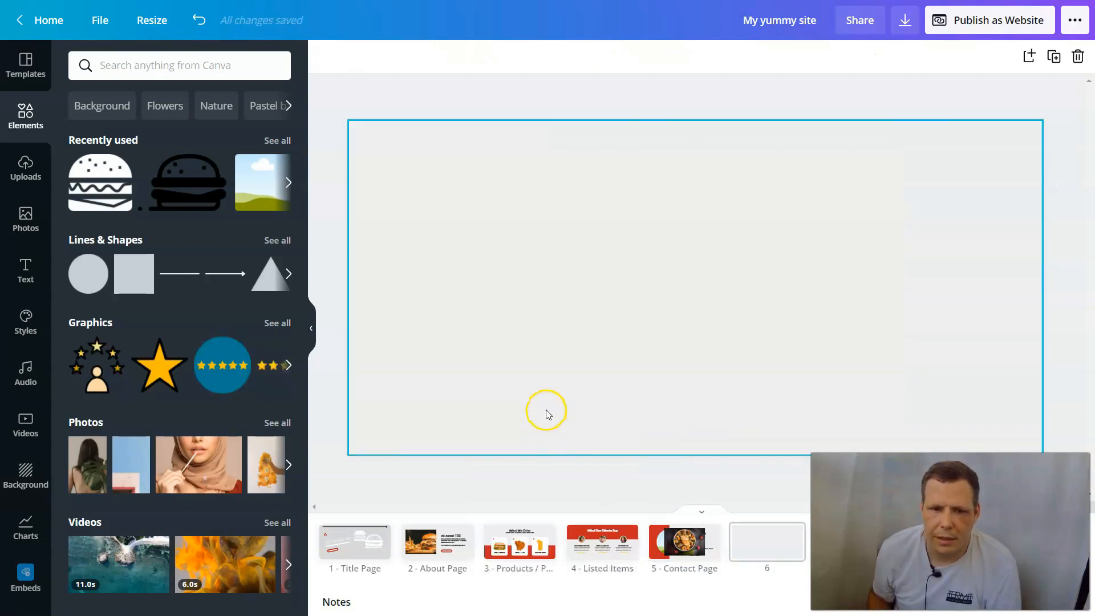
- Place the salad photo back into the circular frame, repeating the detaching and refilling once
drag(722, 295, 665, 313)
click(622, 286)
mouse_move(585, 264)
mouse_down()
mouse_move(681, 240)
mouse_move(565, 258)
mouse_move(585, 266)
mouse_up()
right_click(588, 262)
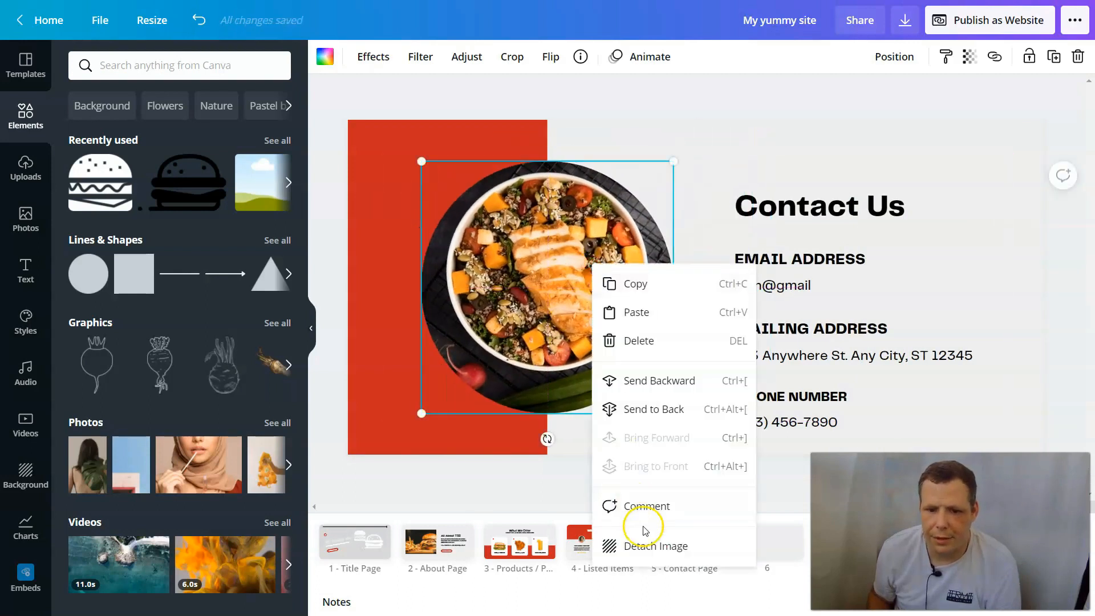
click(650, 545)
drag(742, 306, 649, 309)
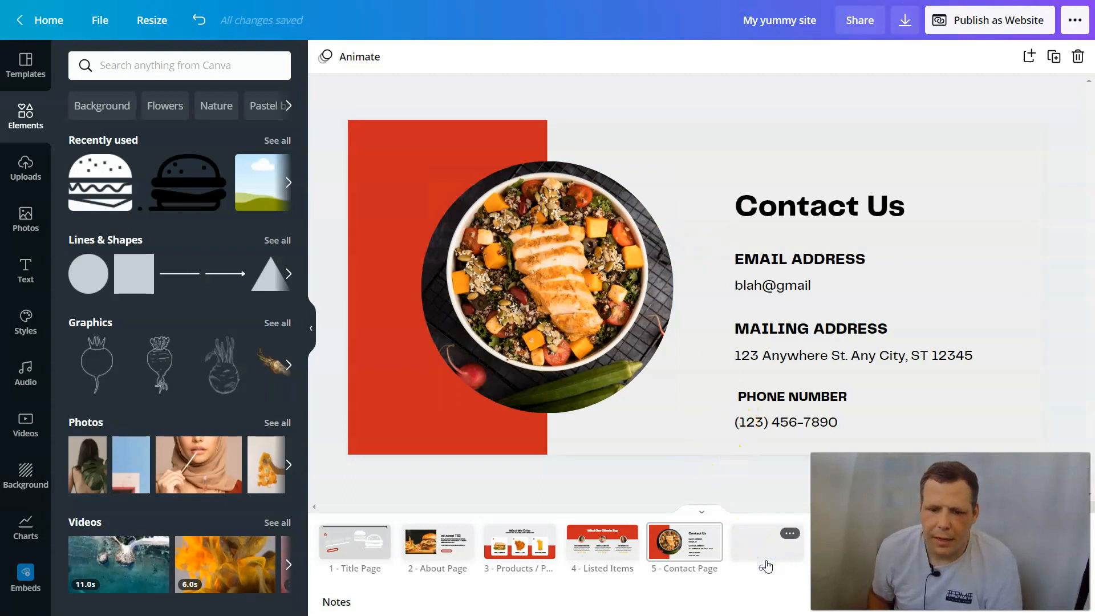
- Add a square image frame from the recently used elements to blank page 6
click(785, 534)
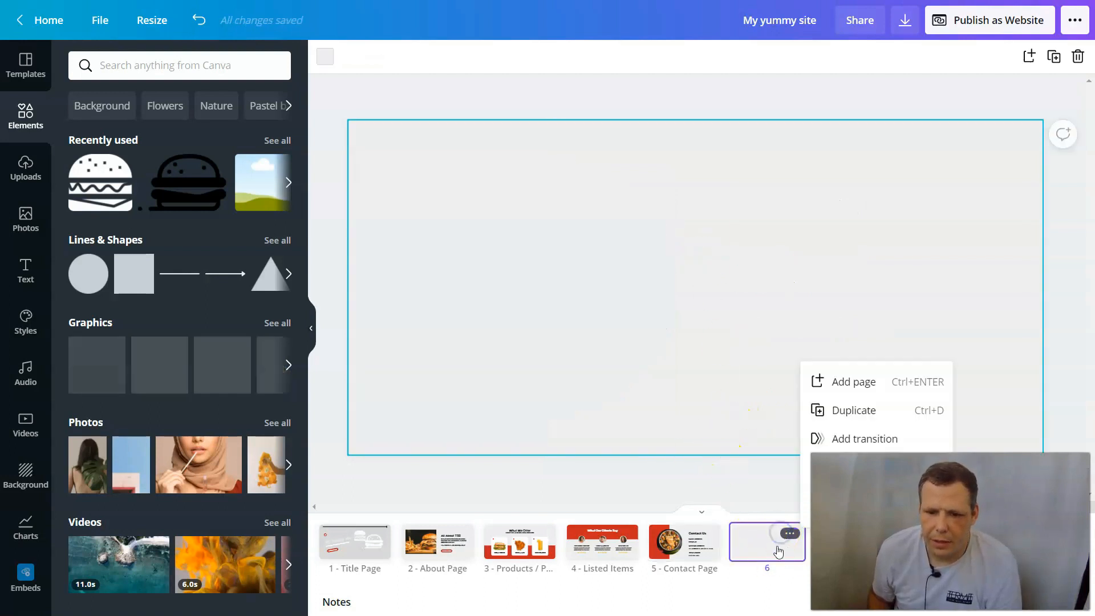
click(734, 294)
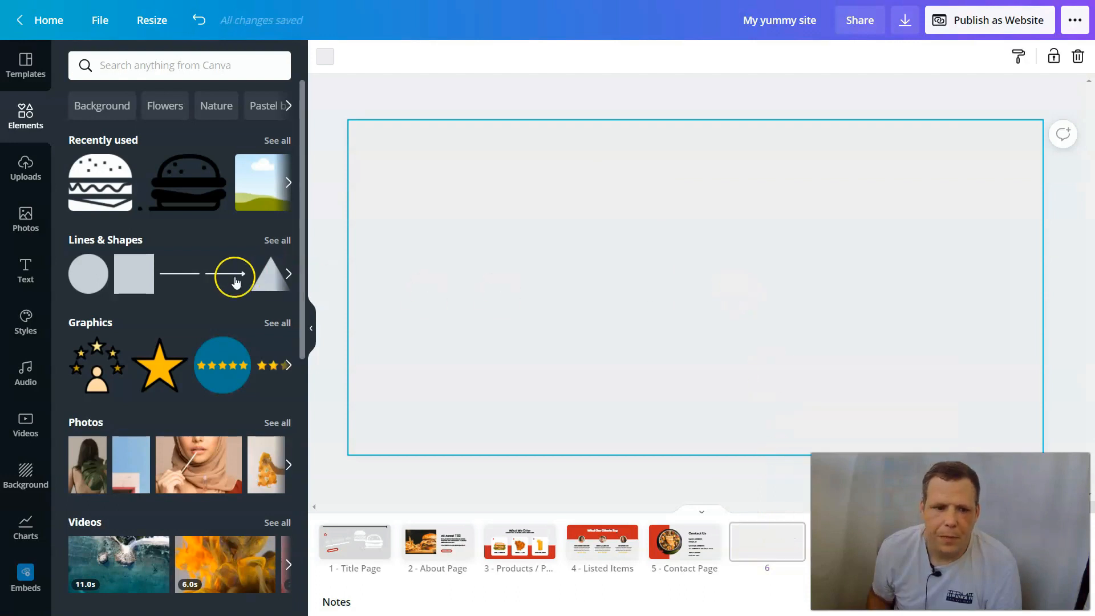
drag(247, 183, 427, 217)
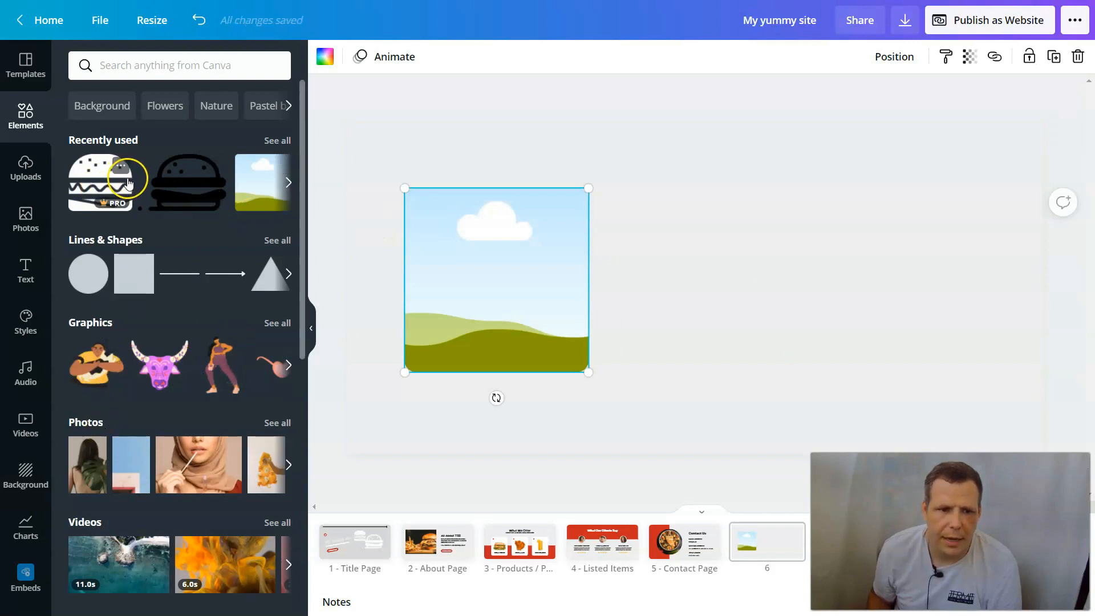
- Fill the square frame with the french fries photo and move it to the upper left corner of page 6
click(289, 182)
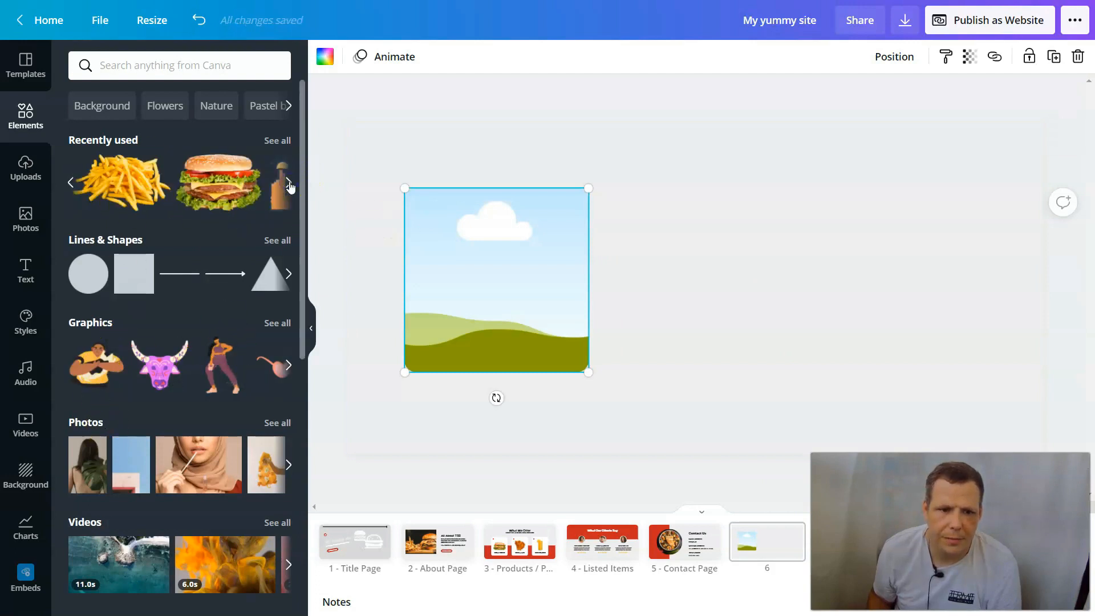
drag(117, 194, 450, 253)
drag(523, 270, 475, 206)
- Change the background of page 6 to the red document colour
click(640, 253)
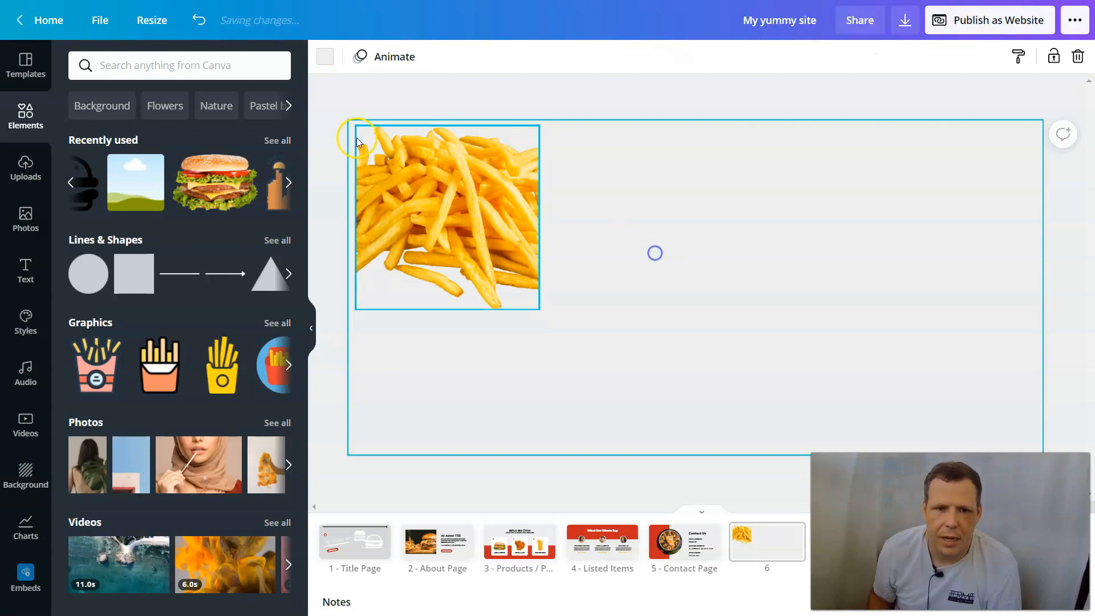
click(323, 58)
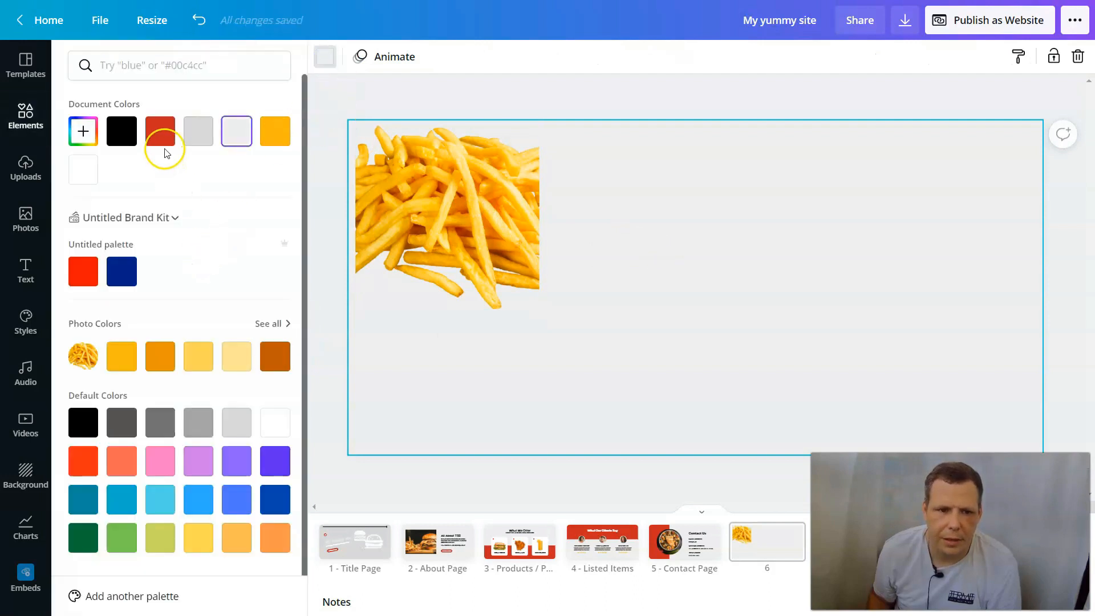
click(160, 133)
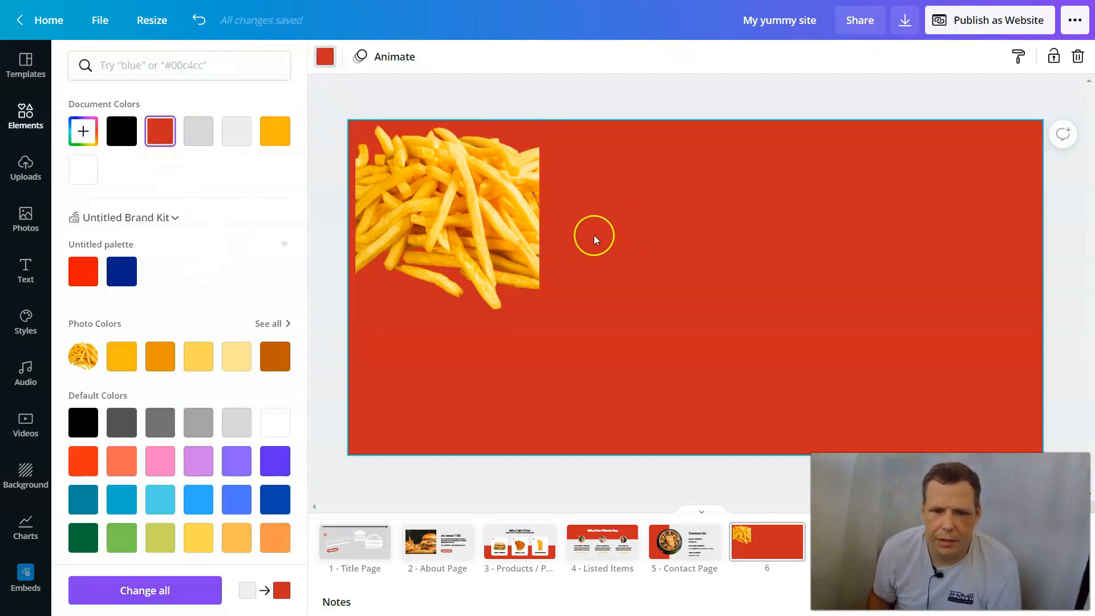
- Add a scalloped circular frame beside the fries photo on page 6
click(521, 246)
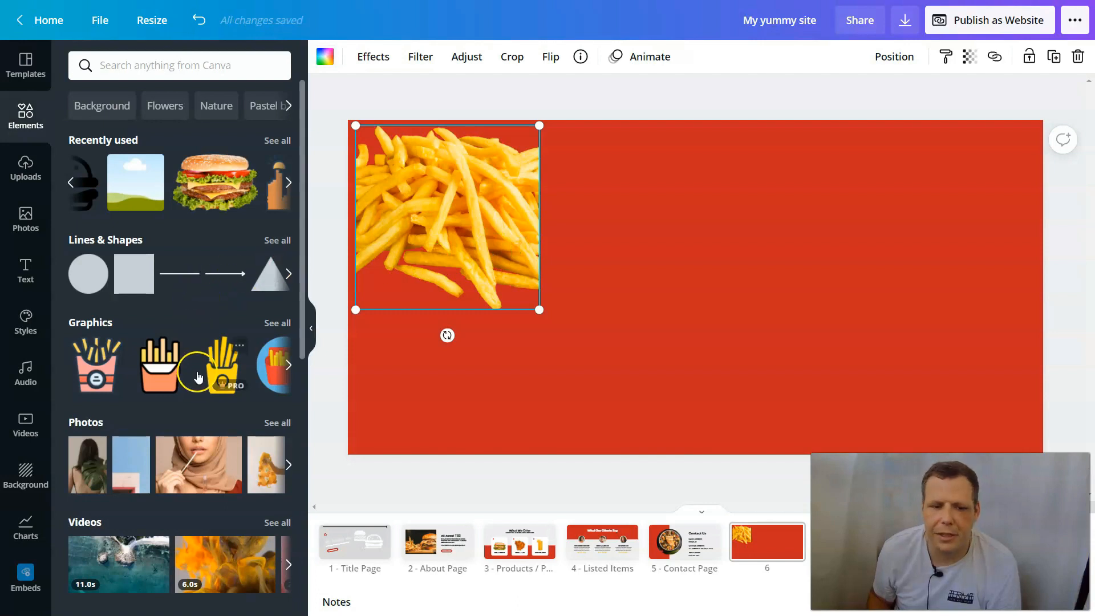
scroll(103, 308, down, 6)
scroll(117, 348, down, 2)
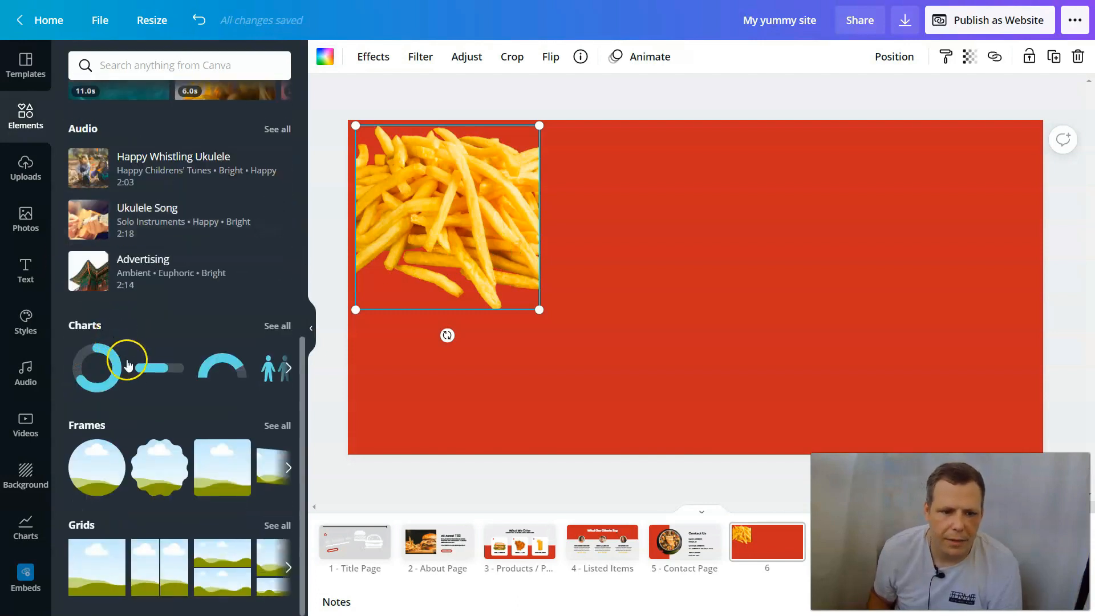
drag(147, 478, 565, 212)
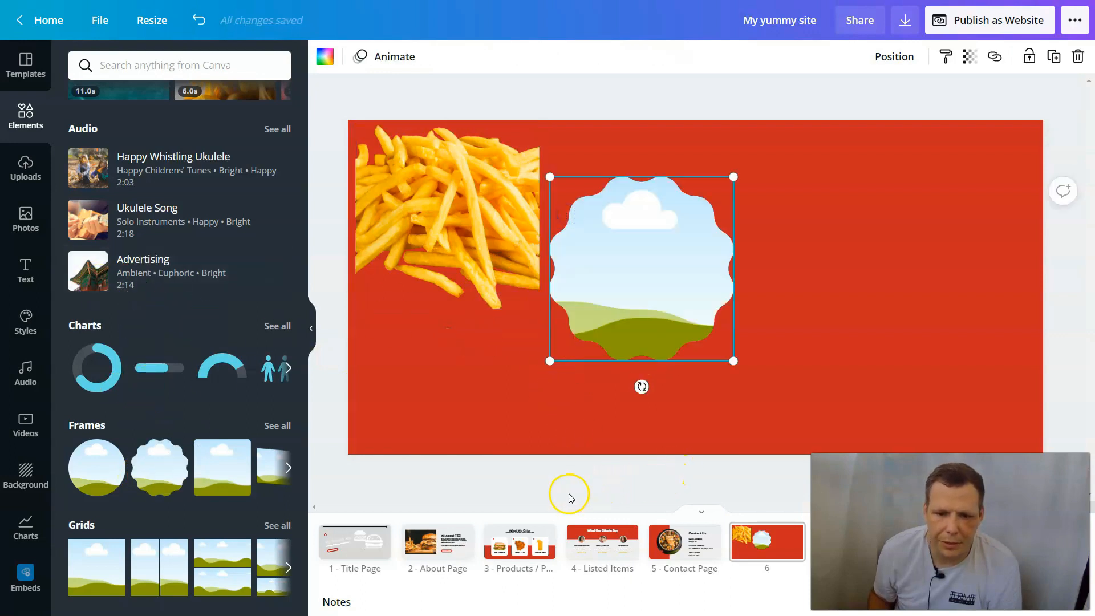
- Delete page 6 with the fries photo and scalloped frame
click(544, 543)
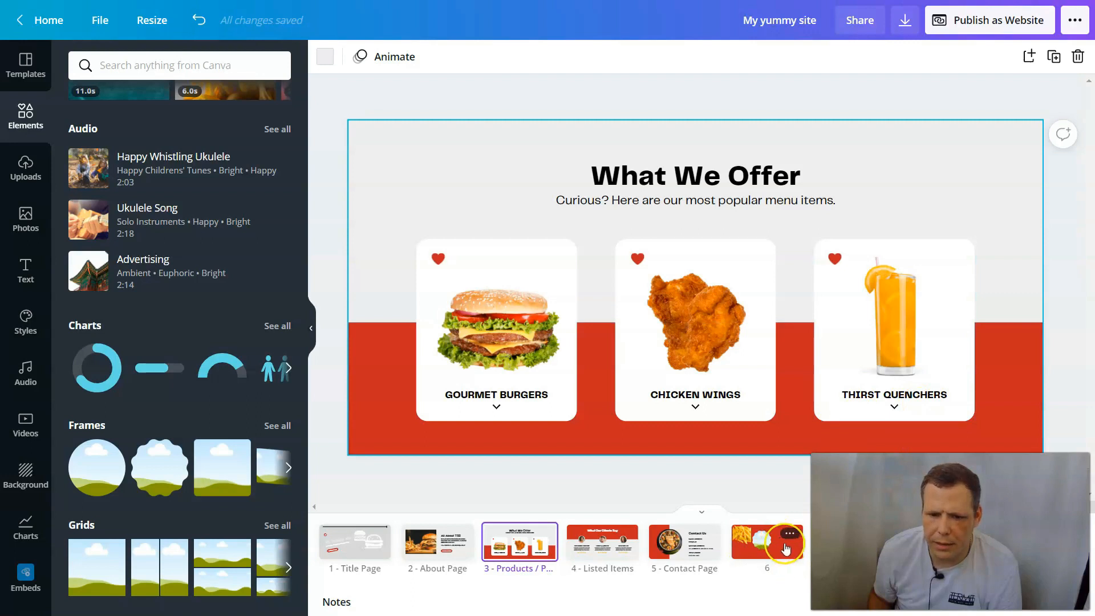
click(785, 548)
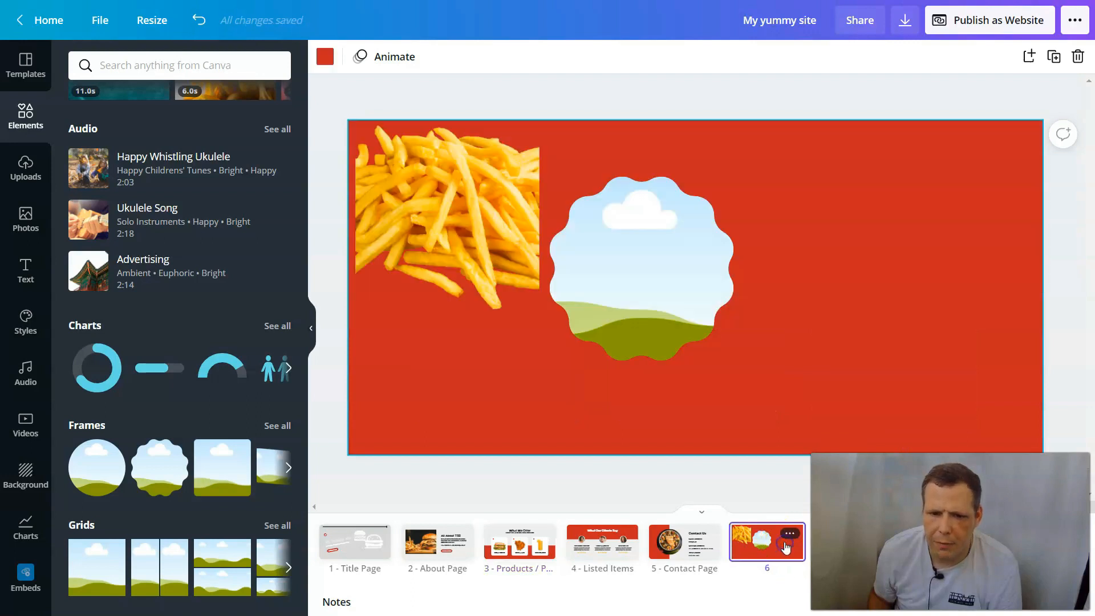
click(1078, 57)
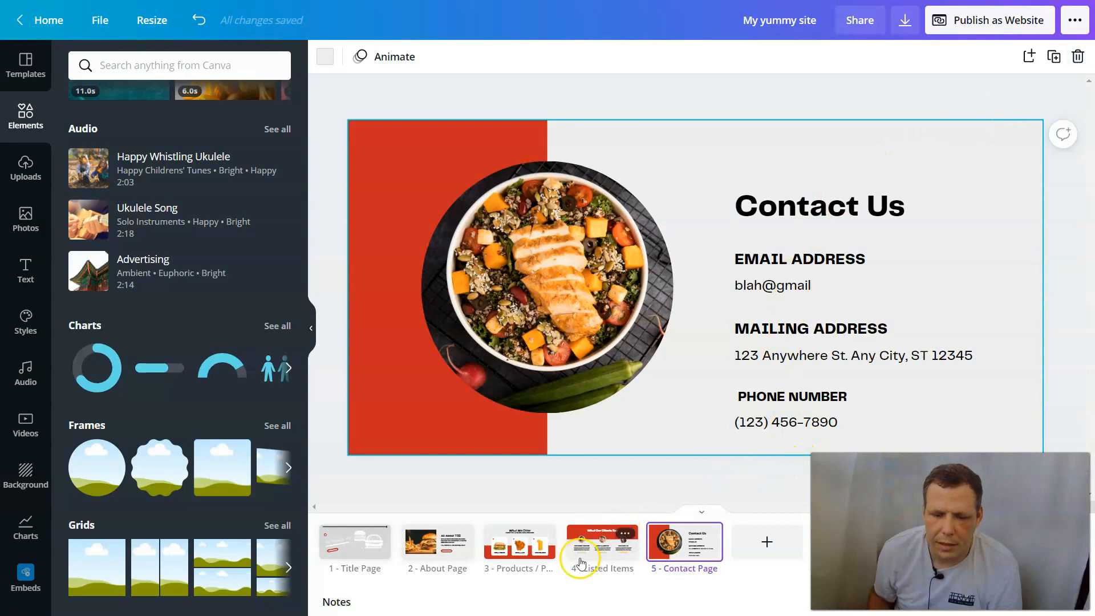
- Insert a new blank page between the products page and the listed items page
click(546, 555)
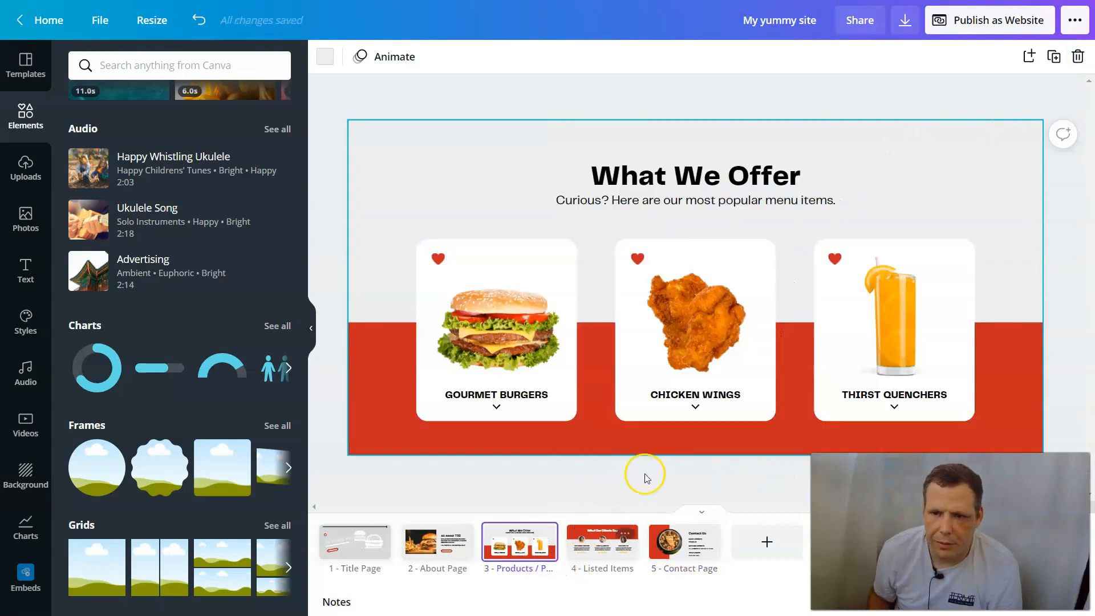
click(559, 546)
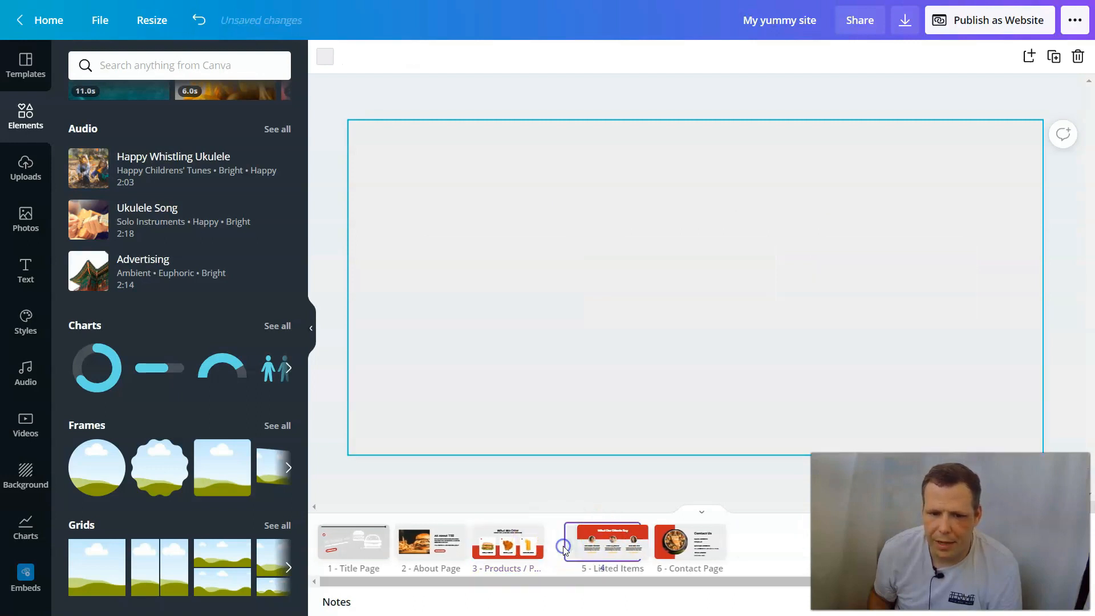
click(533, 544)
scroll(648, 372, down, 2)
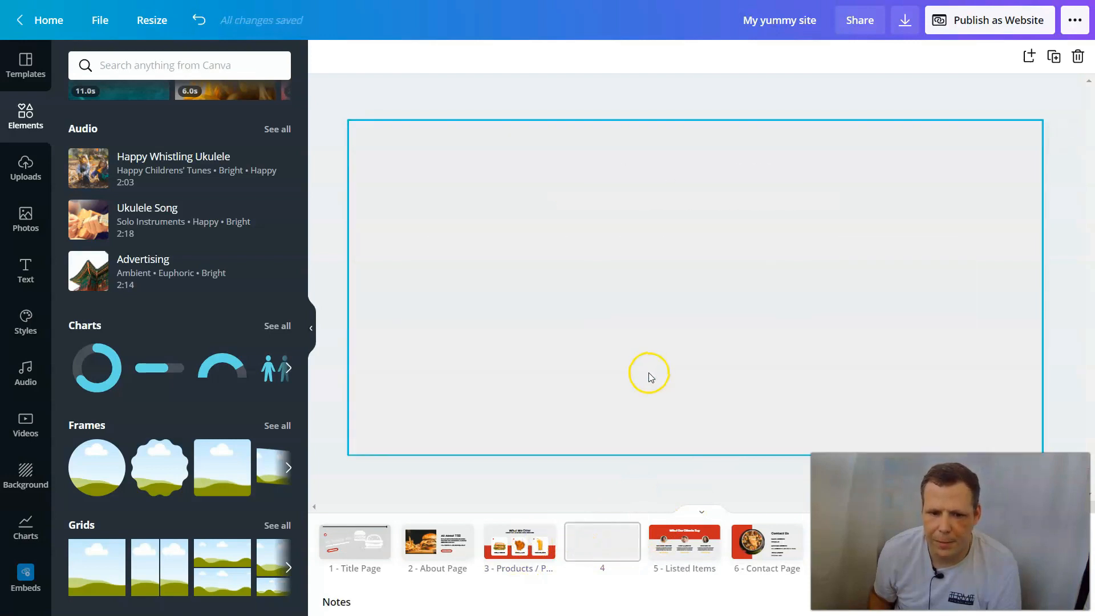
scroll(648, 372, up, 2)
click(595, 541)
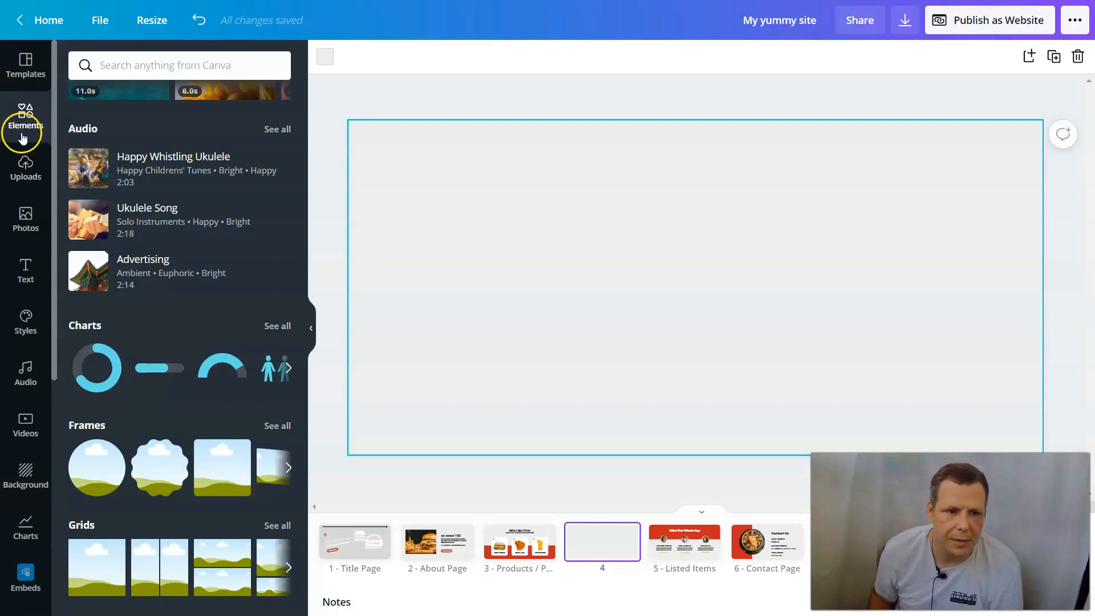
click(24, 315)
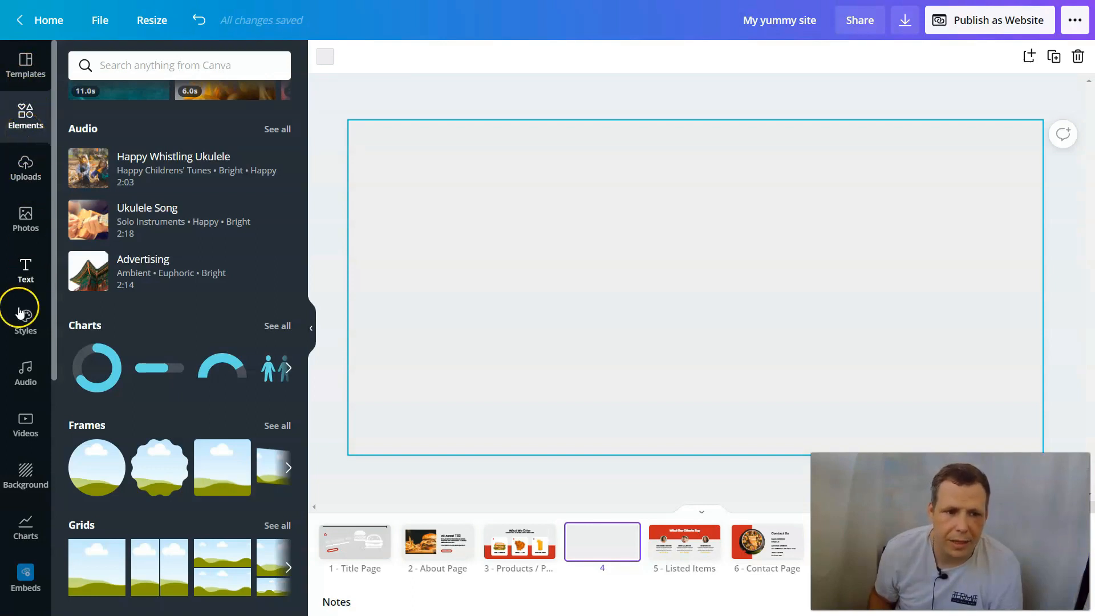
click(173, 214)
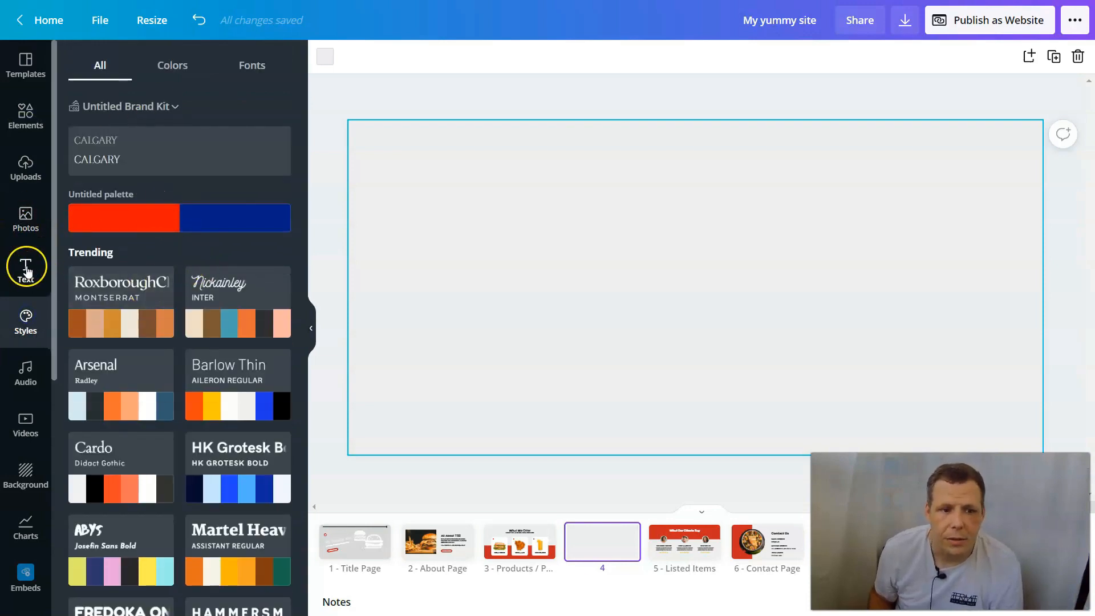
- Add the two-tone pentagon shape with a chevron top from the Lines & Shapes collection to blank page 4
click(26, 112)
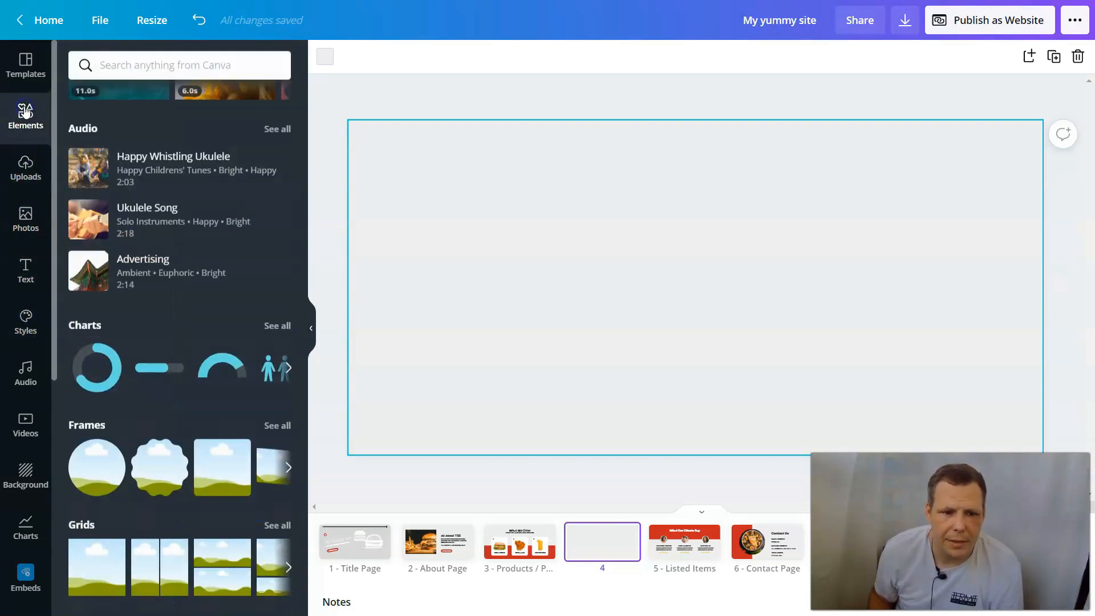
click(204, 75)
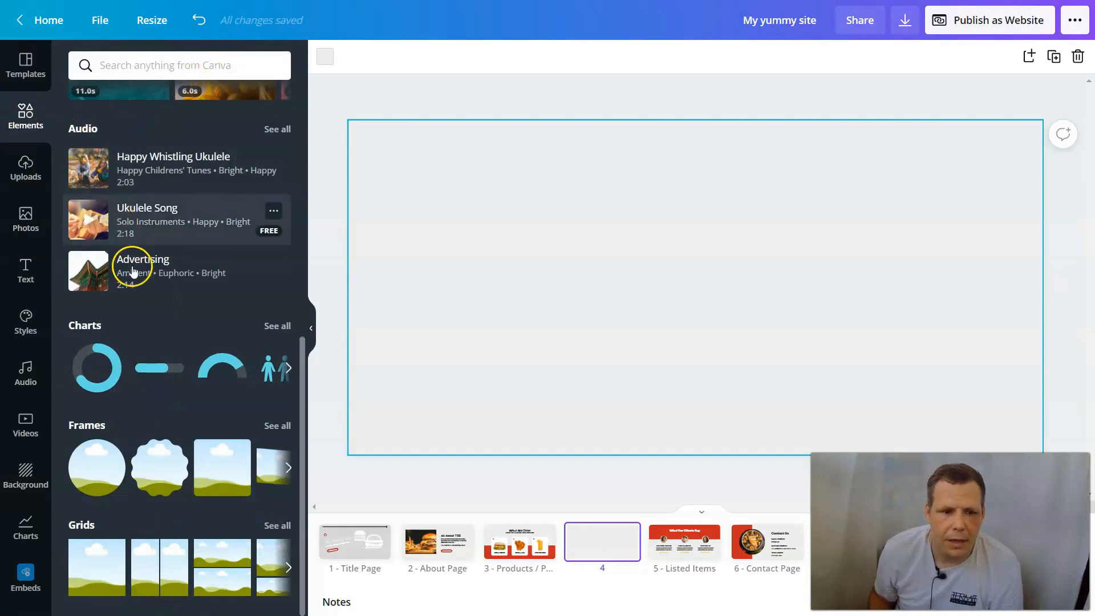
scroll(125, 274, up, 8)
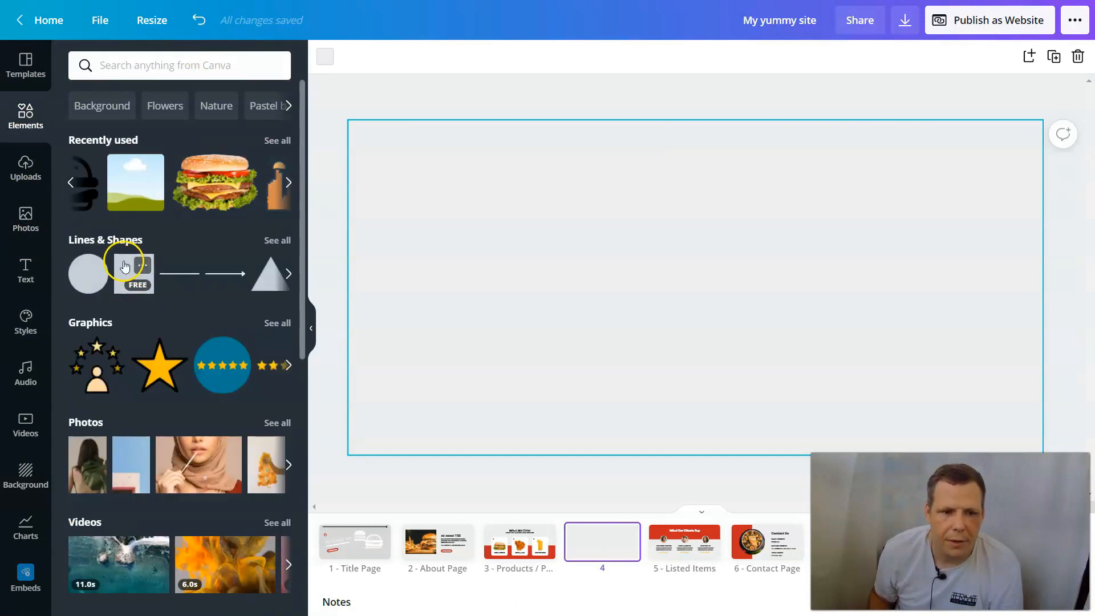
click(277, 240)
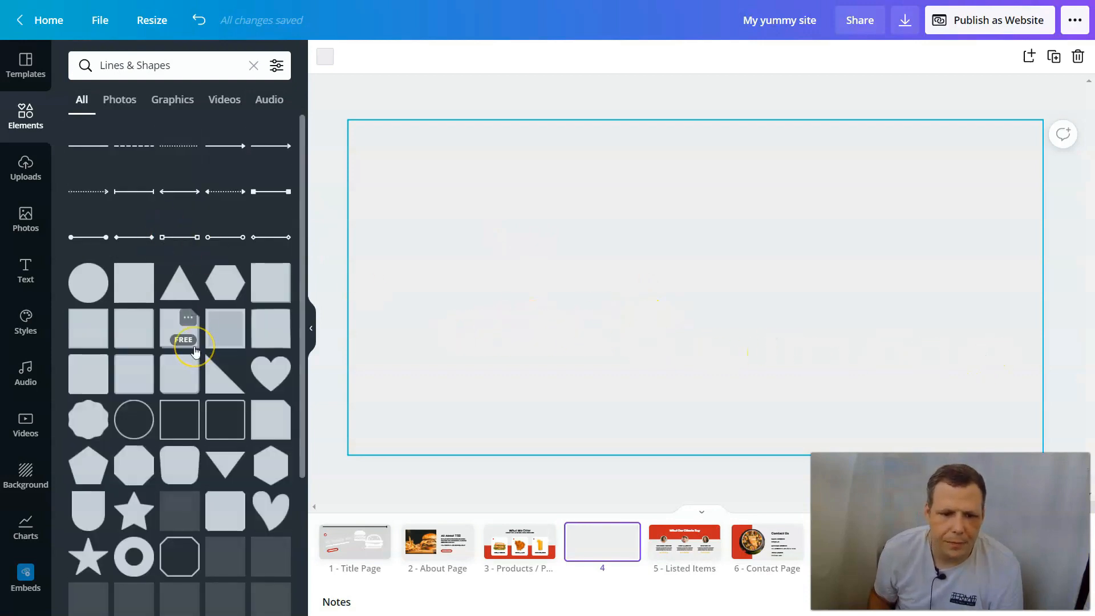
scroll(195, 350, down, 2)
scroll(194, 351, down, 7)
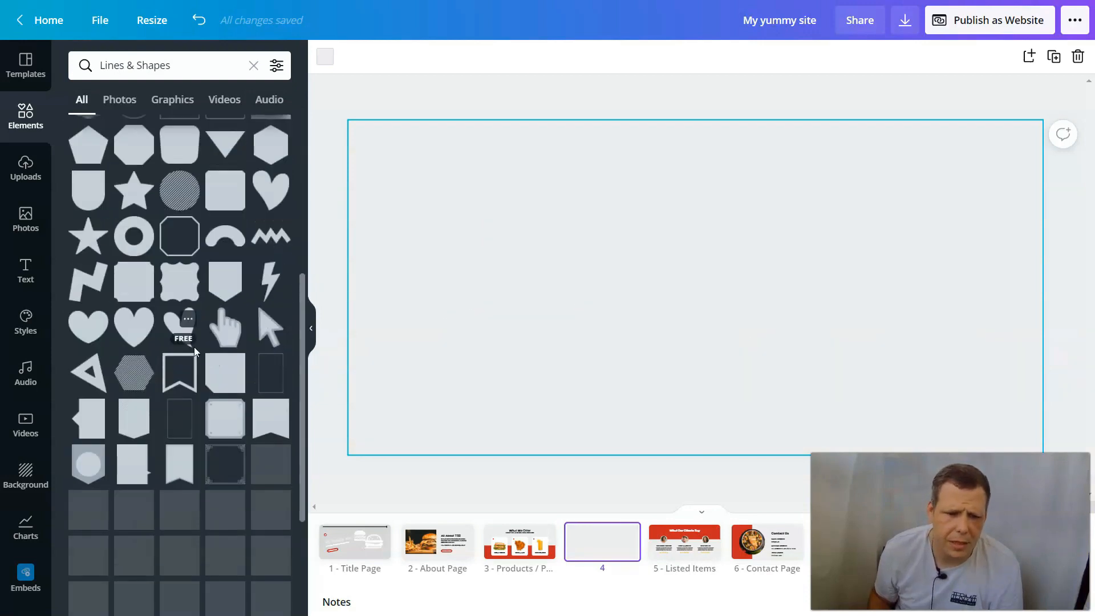
scroll(194, 351, down, 4)
click(244, 305)
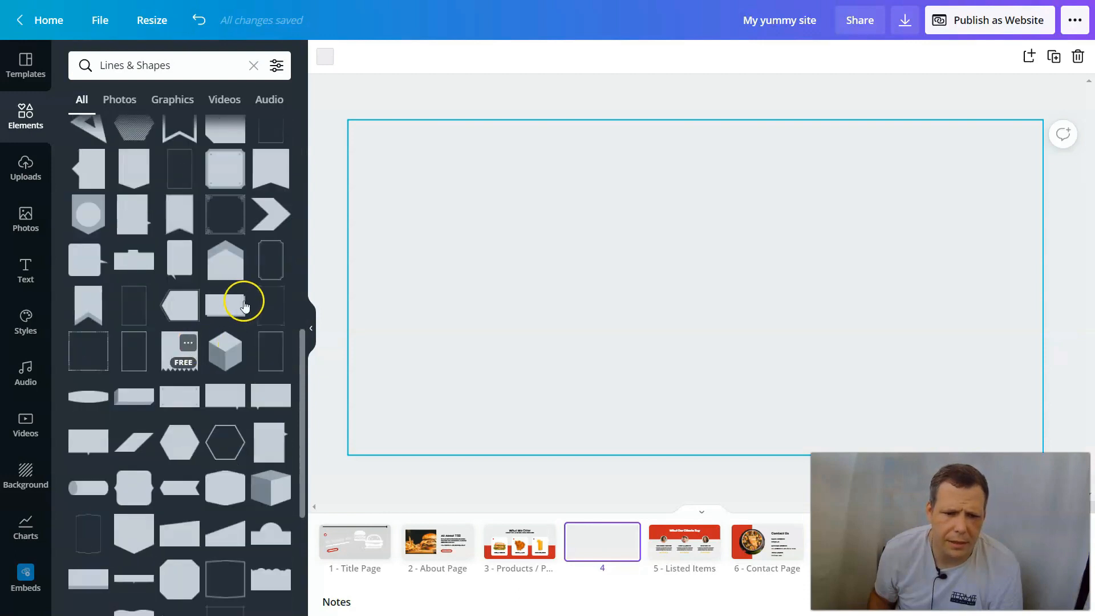
drag(225, 272, 434, 273)
click(488, 244)
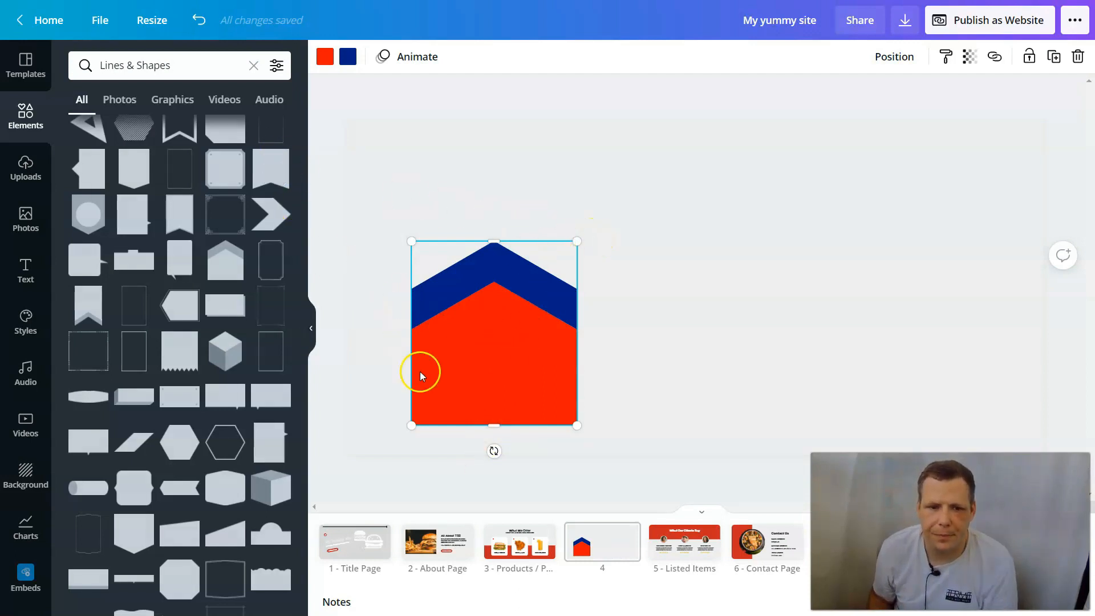
- Rotate the two-tone shape so it points to the right and stretch it across the full width of page 4
drag(494, 450, 398, 332)
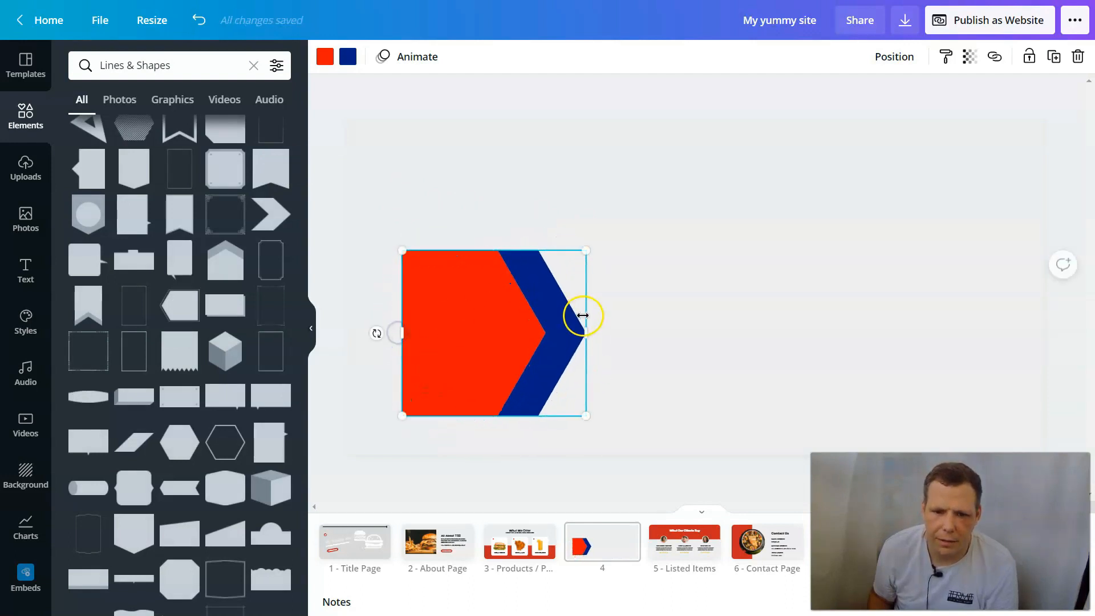
drag(585, 330, 1039, 319)
drag(402, 334, 348, 322)
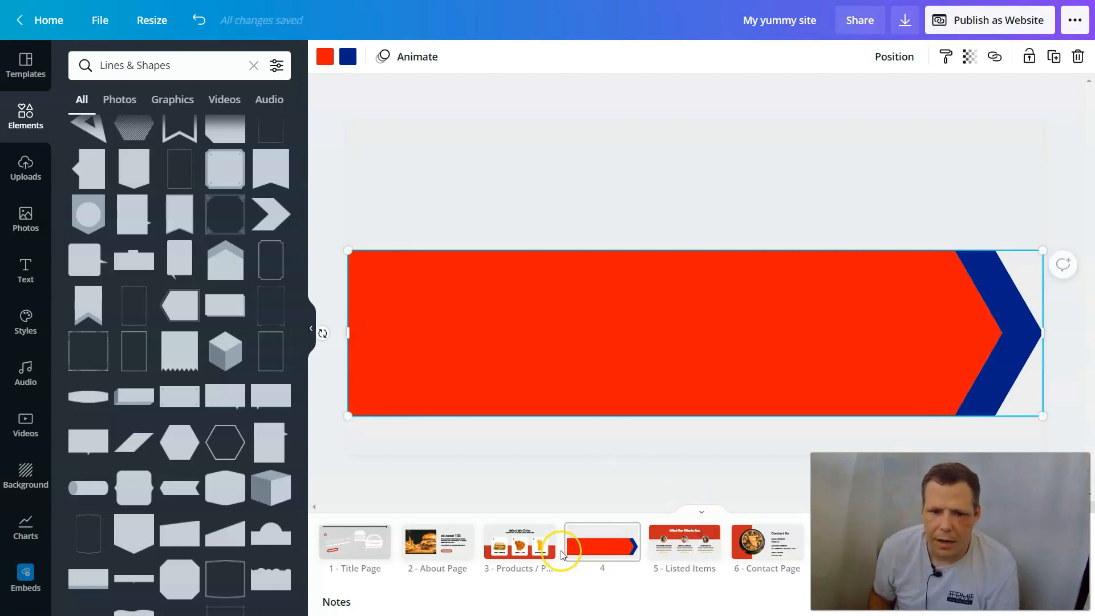
- Compare page 4 with the products page and move the arrow banner down to the page's lower edge
click(528, 550)
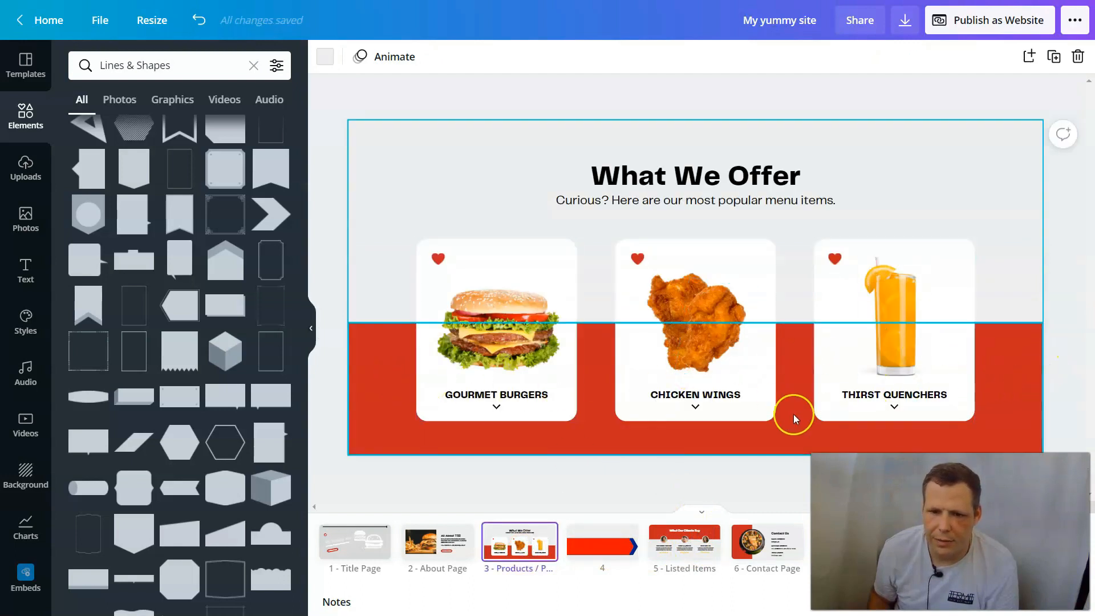
click(599, 547)
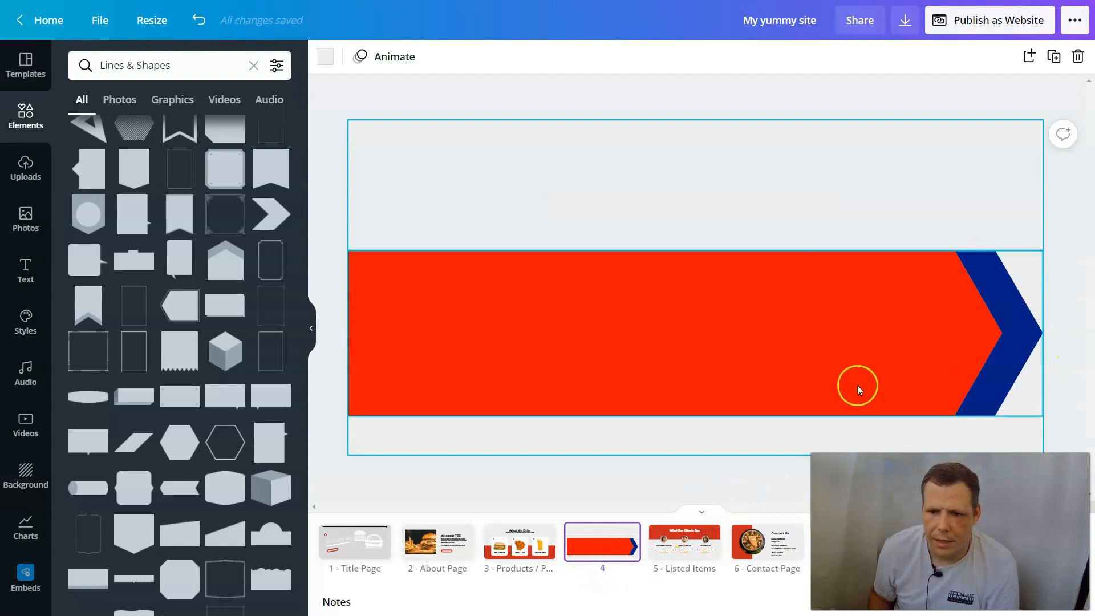
click(764, 349)
drag(765, 354, 768, 384)
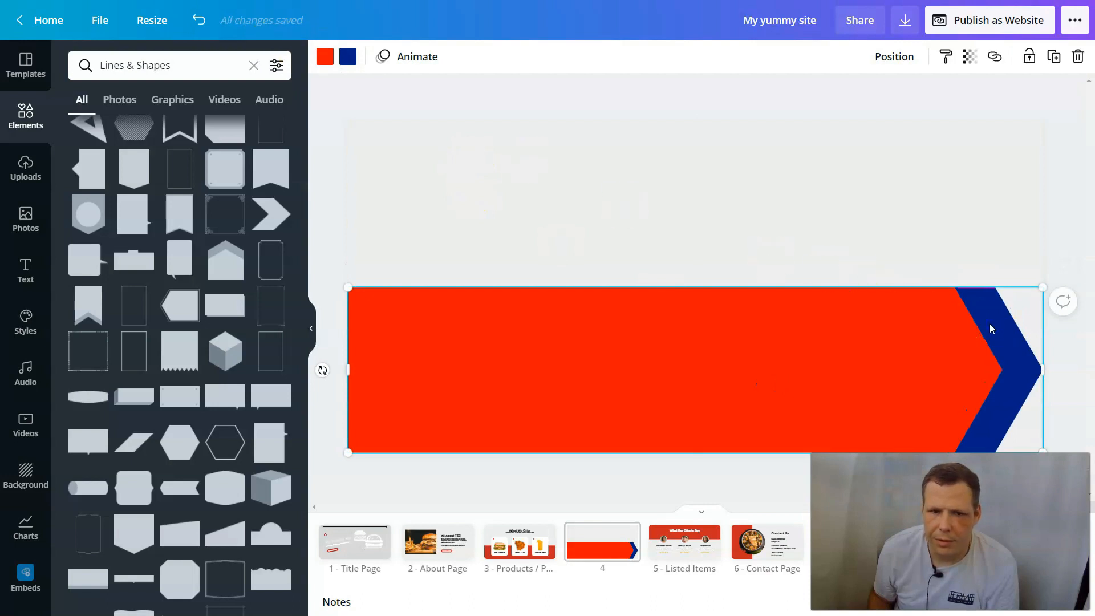
- Recolour the banner's blue arrow tip with the bright red document colour and shrink the banner slightly
click(349, 57)
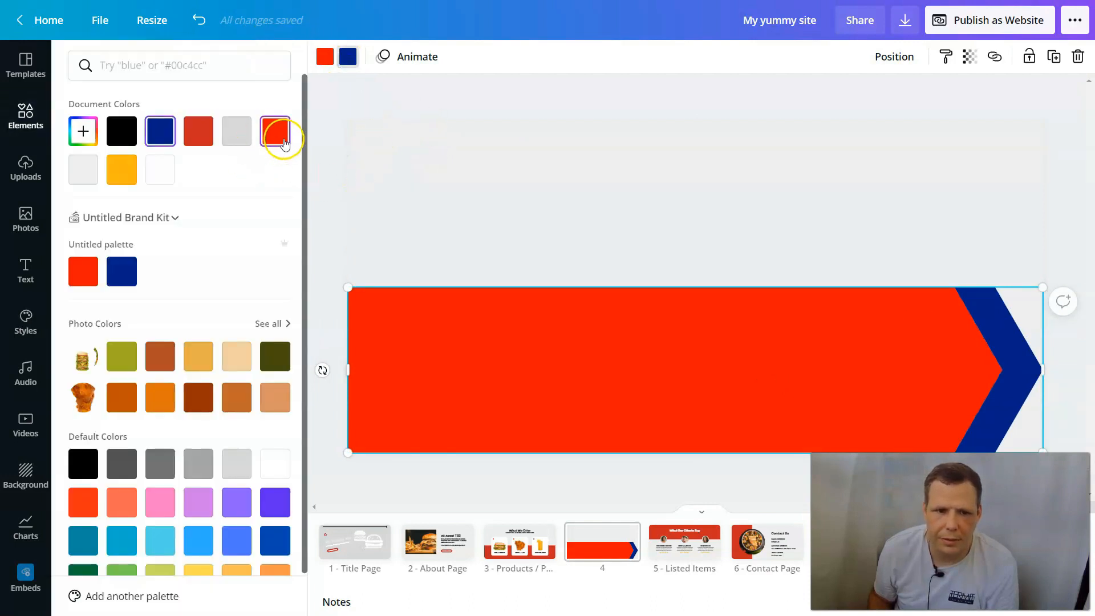
click(281, 137)
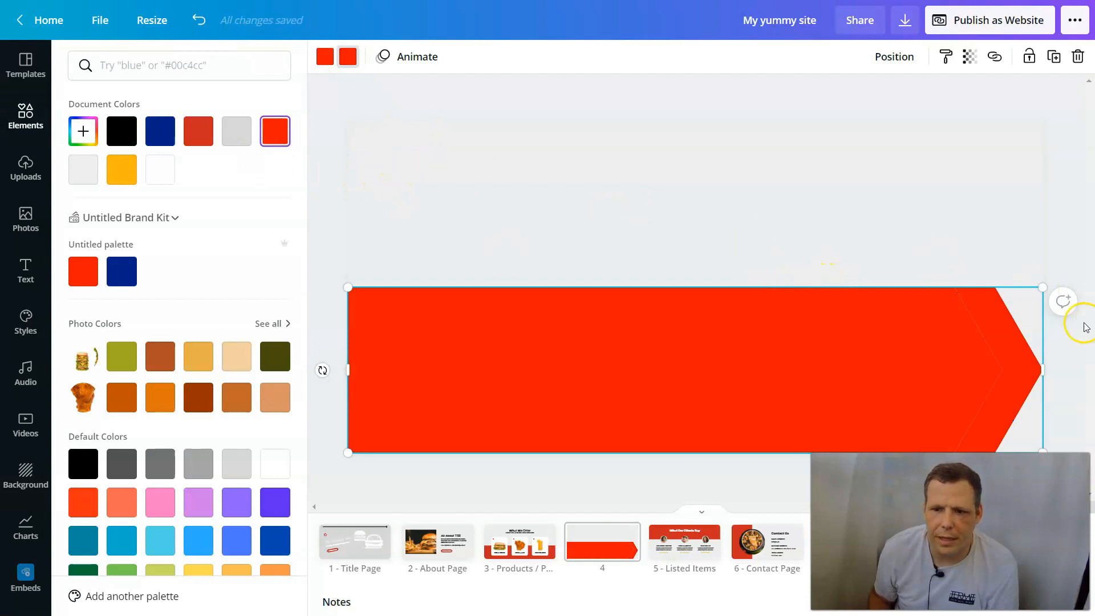
key(Escape)
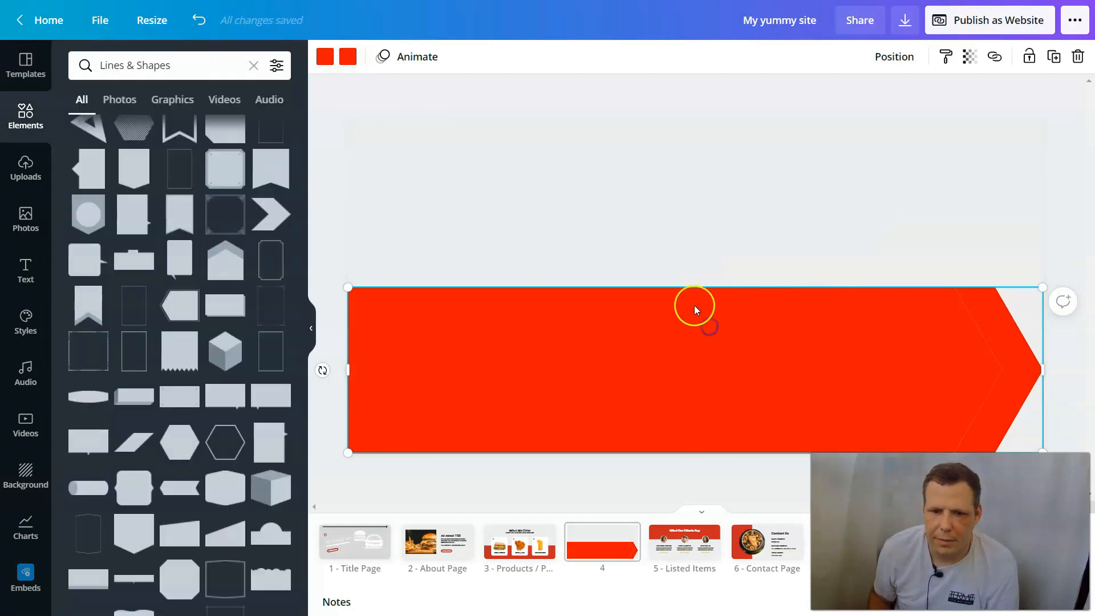
drag(1044, 292, 1045, 344)
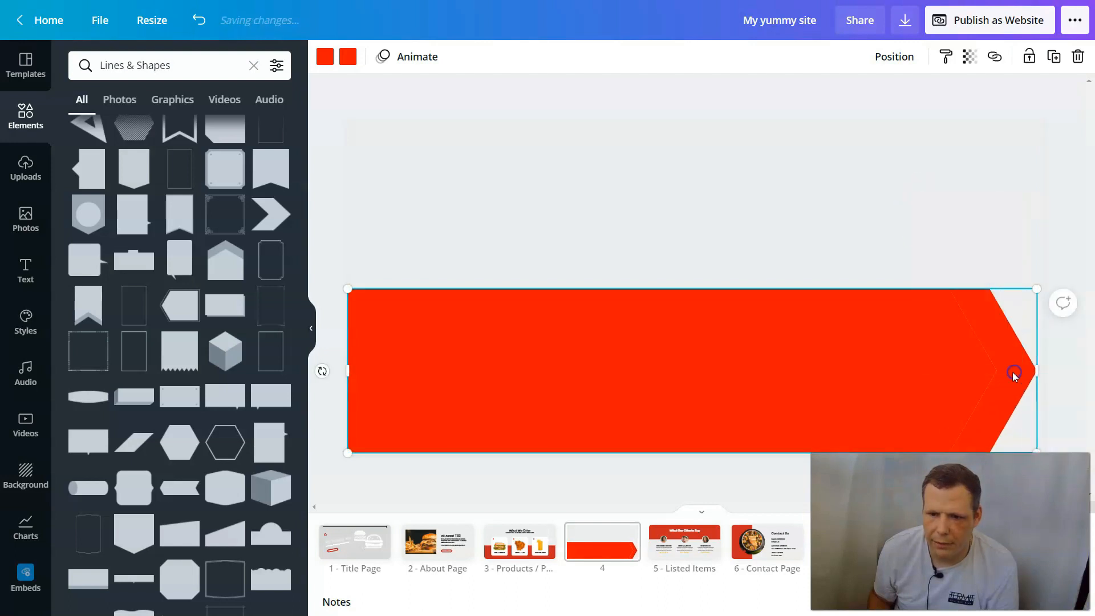
- Try to copy the red arrow banner and paste it into the empty area above it on page 4
right_click(992, 362)
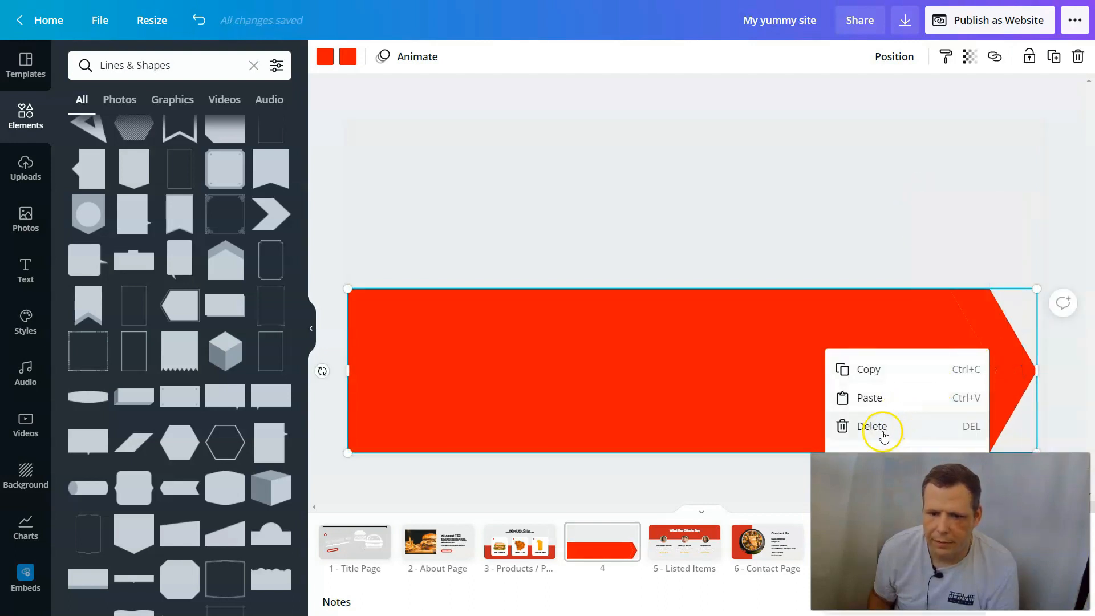
click(869, 370)
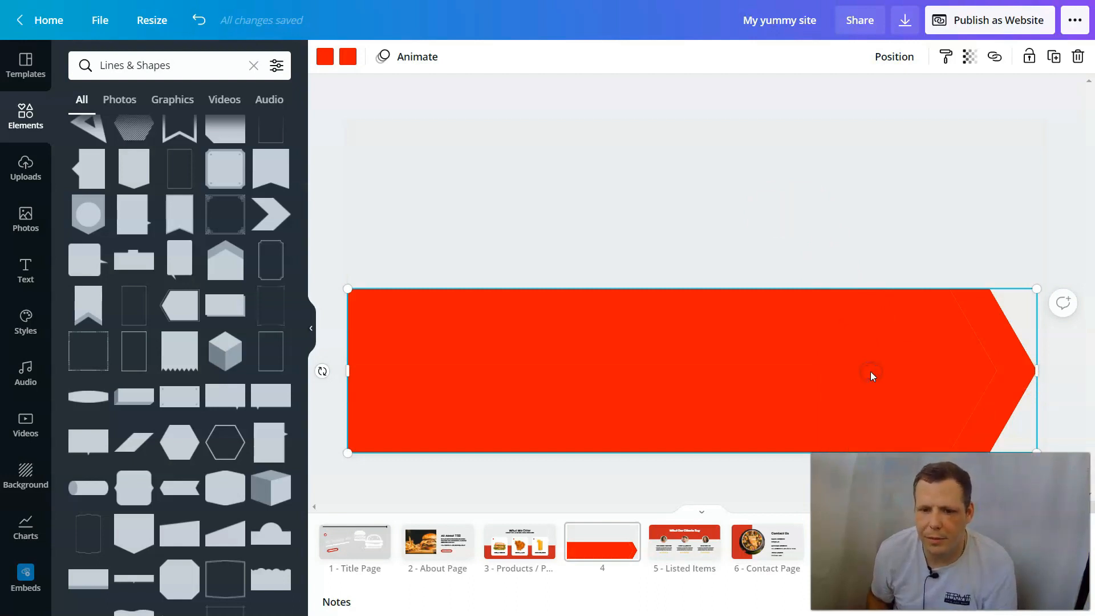
click(599, 223)
right_click(590, 188)
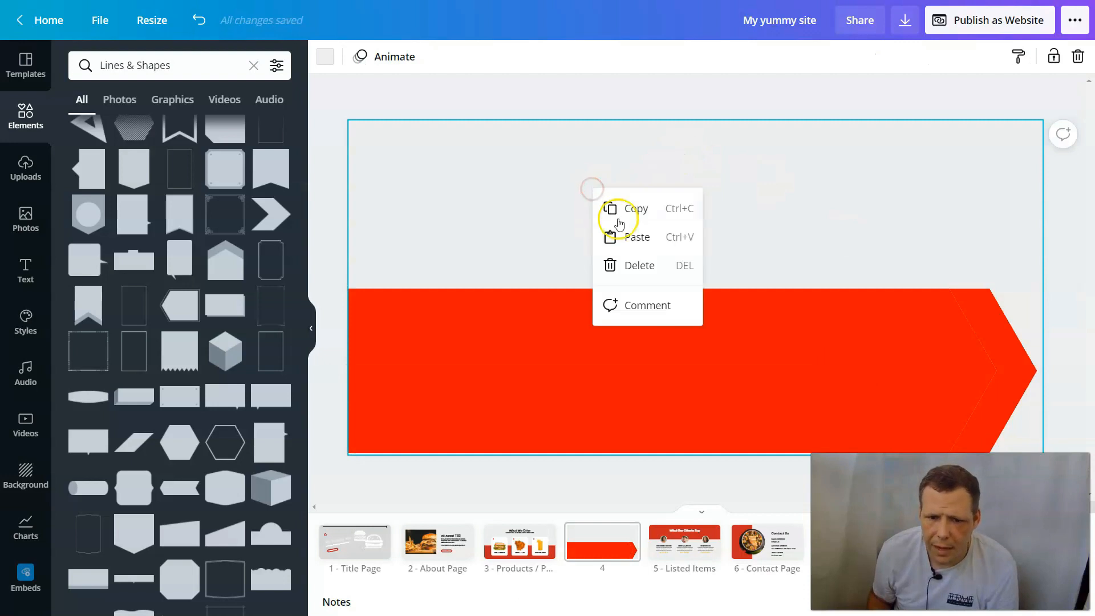
click(628, 234)
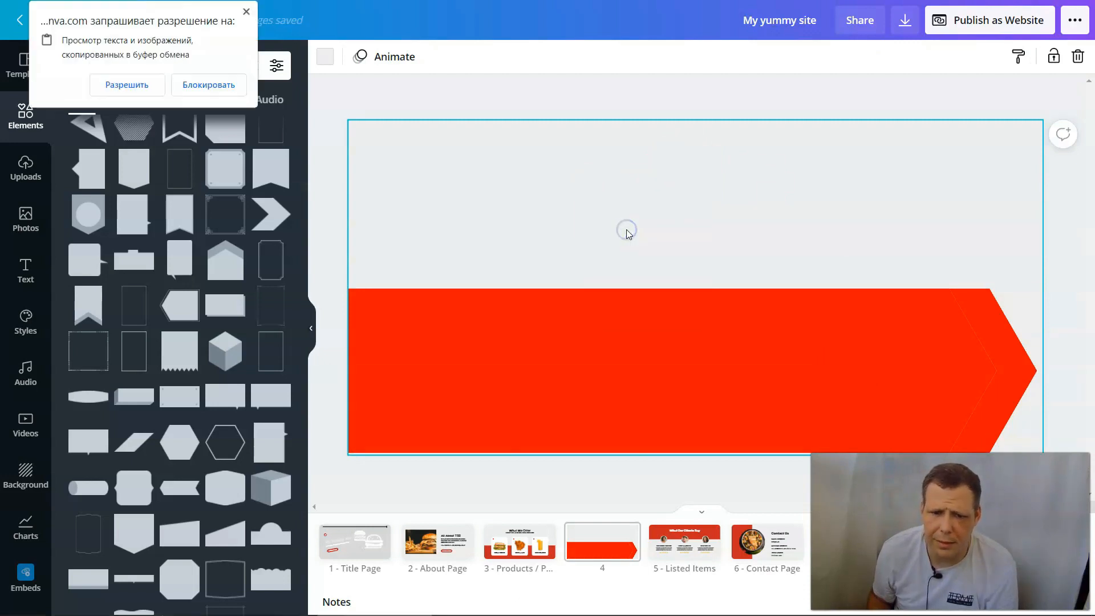
click(246, 12)
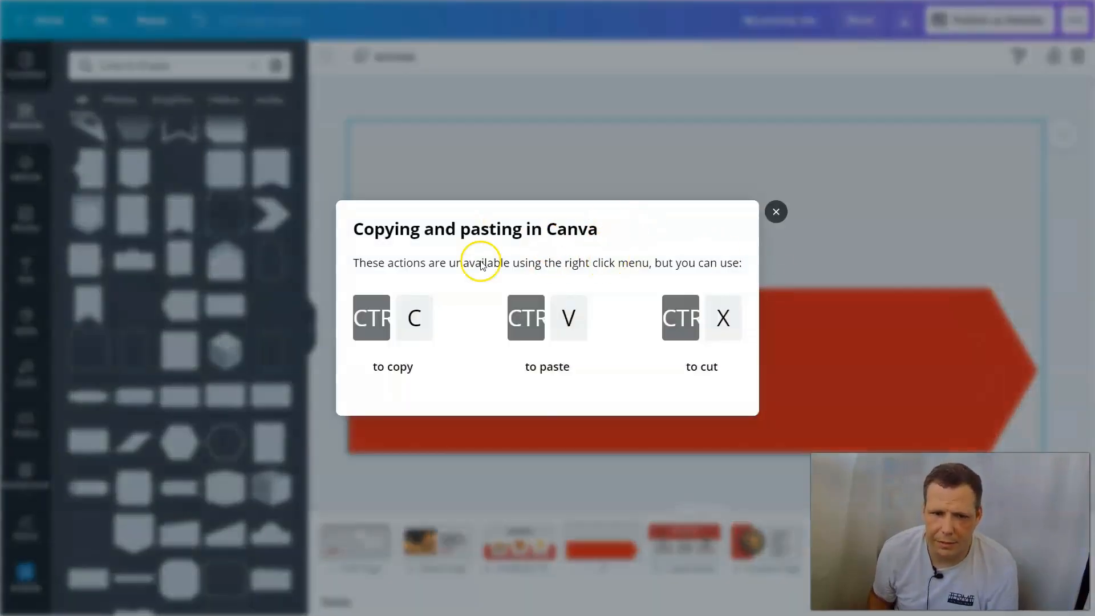
click(775, 213)
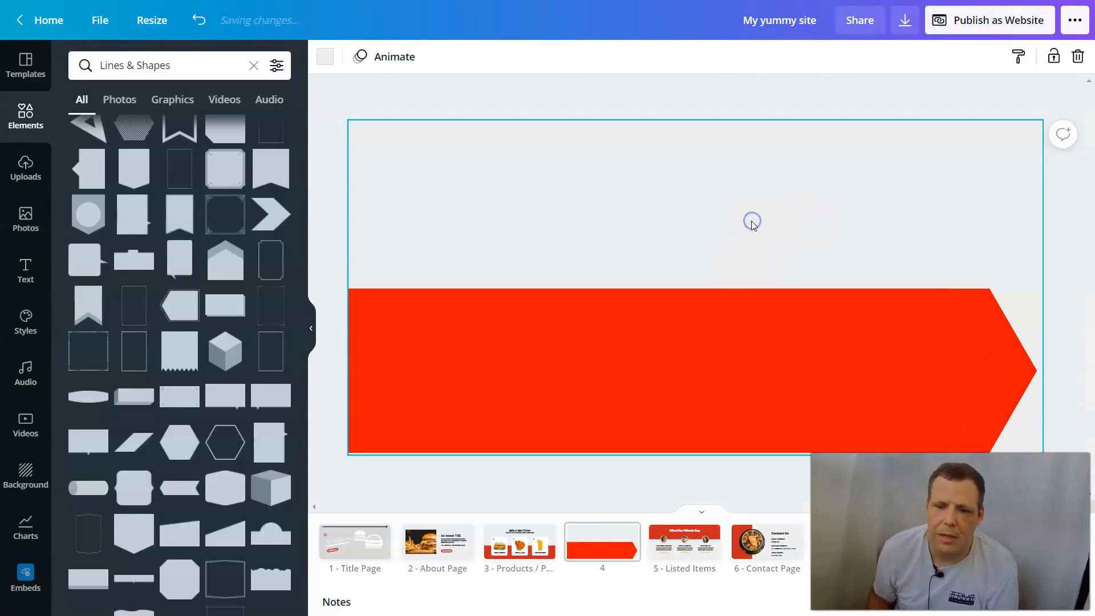
click(551, 541)
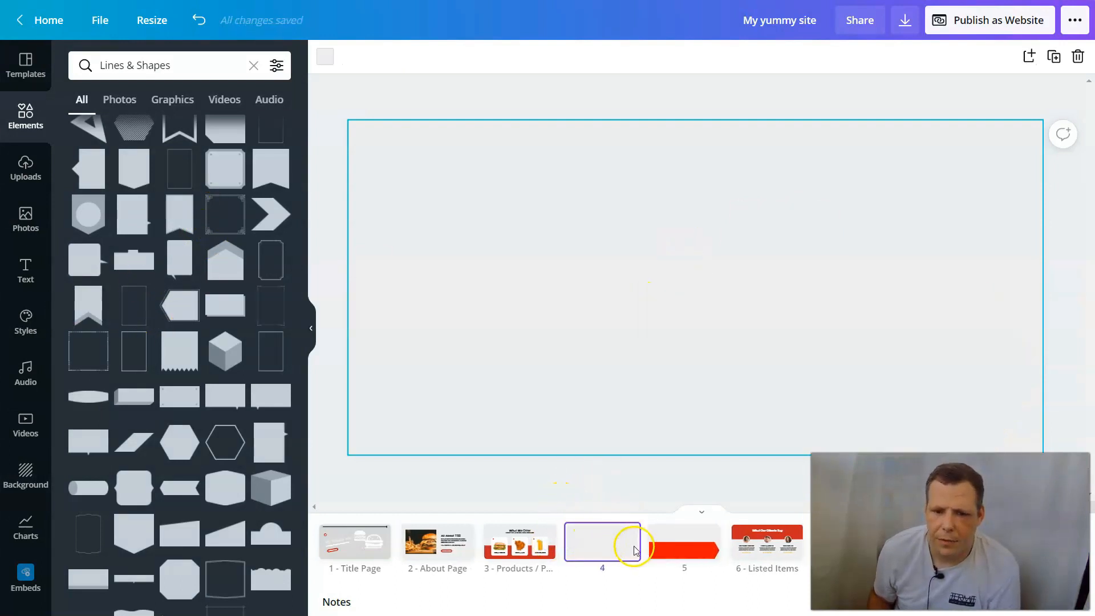
click(626, 535)
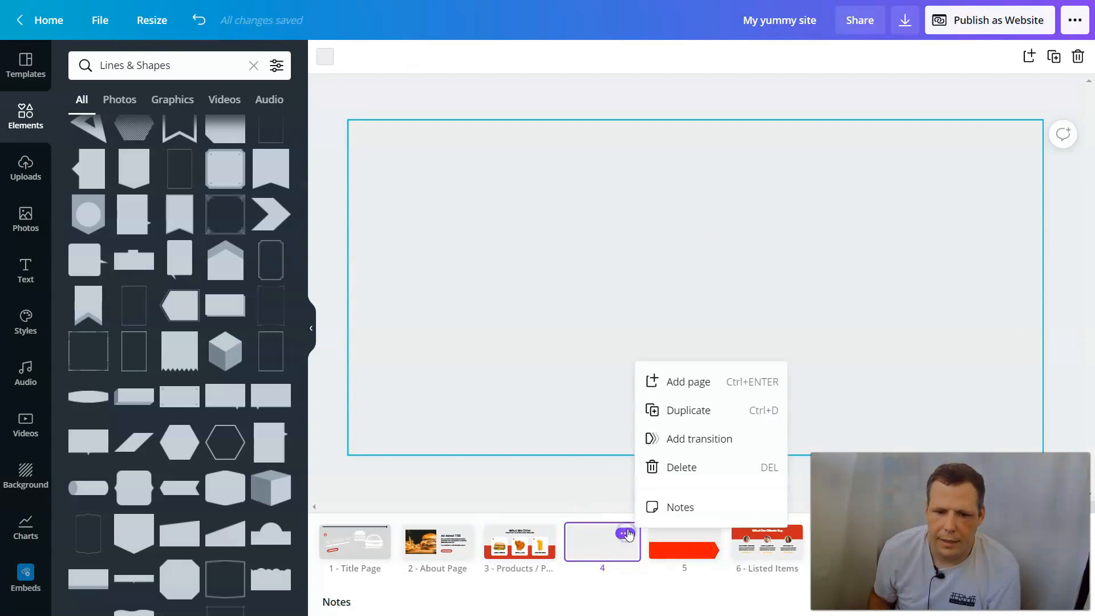
click(670, 475)
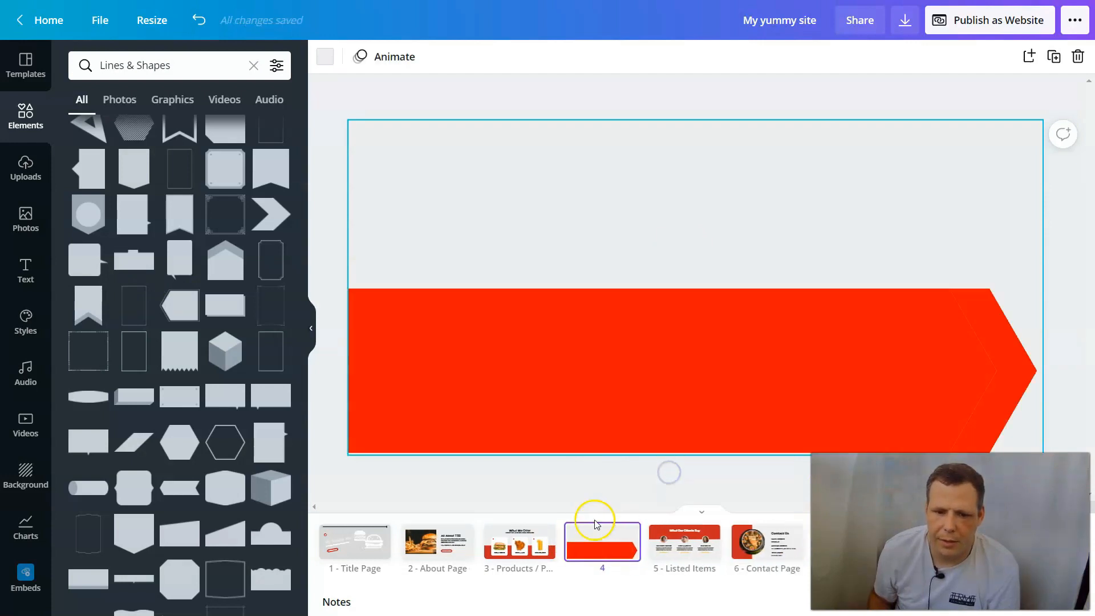
- Add a rounded label shape with flared sides from Lines & Shapes to page 4, overlapping the banner's upper left part
click(513, 550)
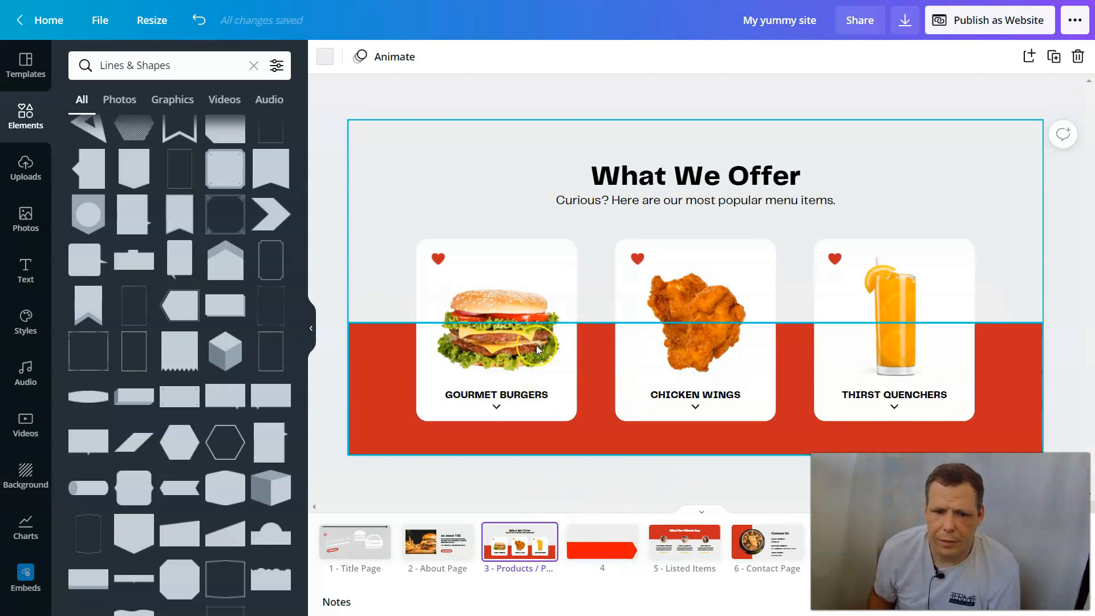
click(610, 546)
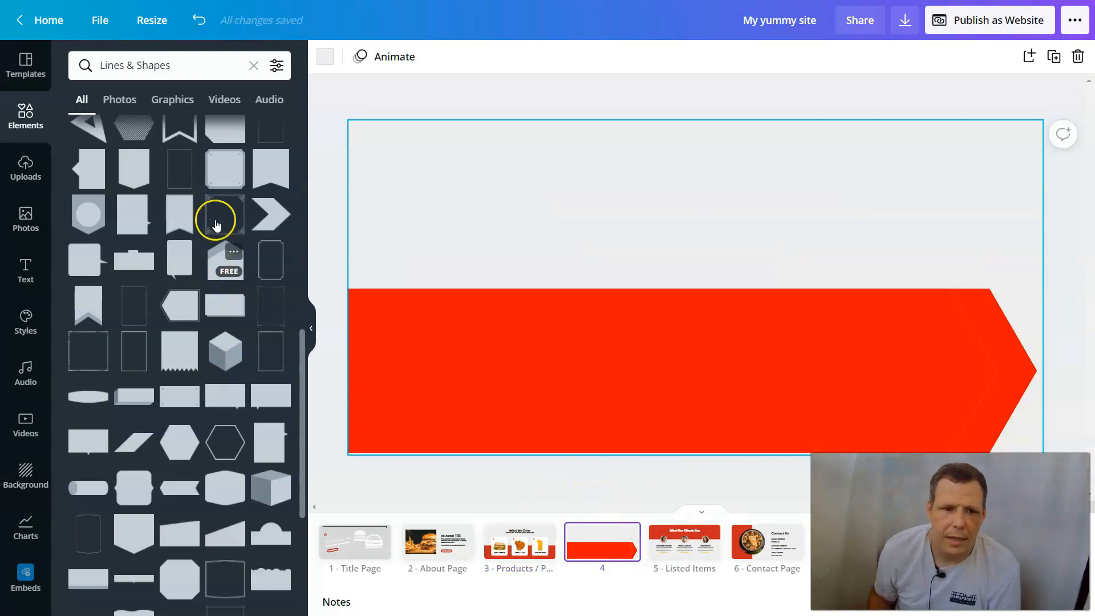
scroll(224, 249, up, 2)
mouse_move(532, 538)
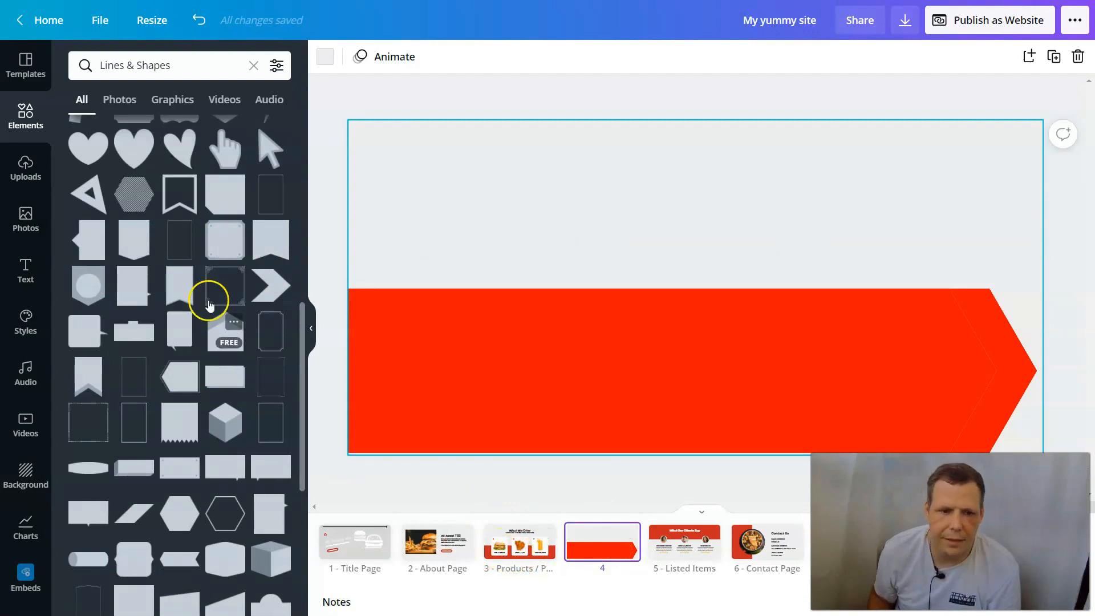
scroll(181, 466, down, 1)
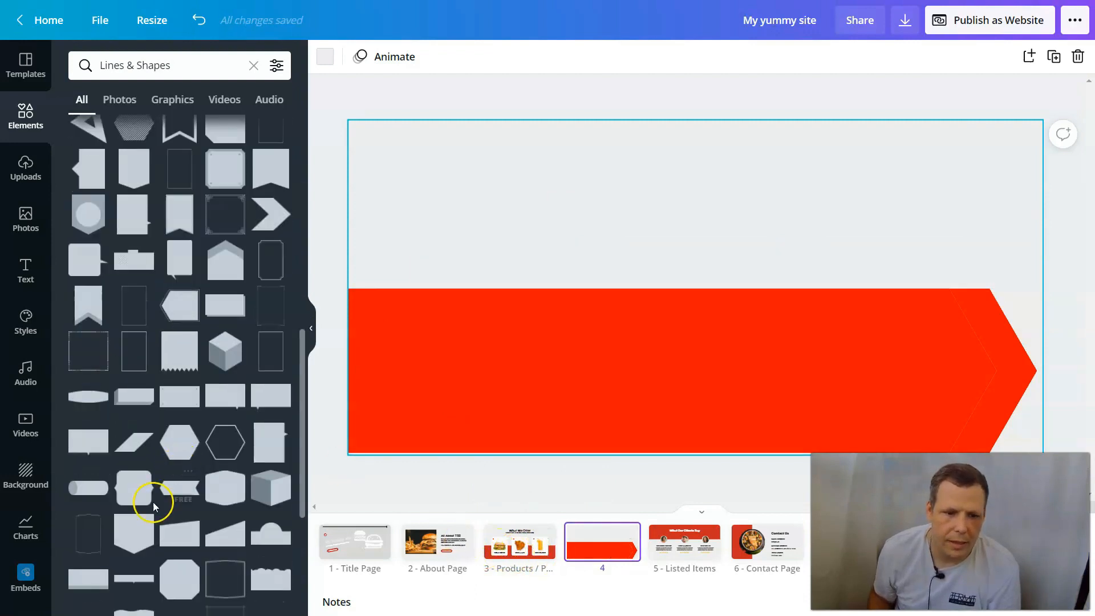
drag(143, 496, 380, 223)
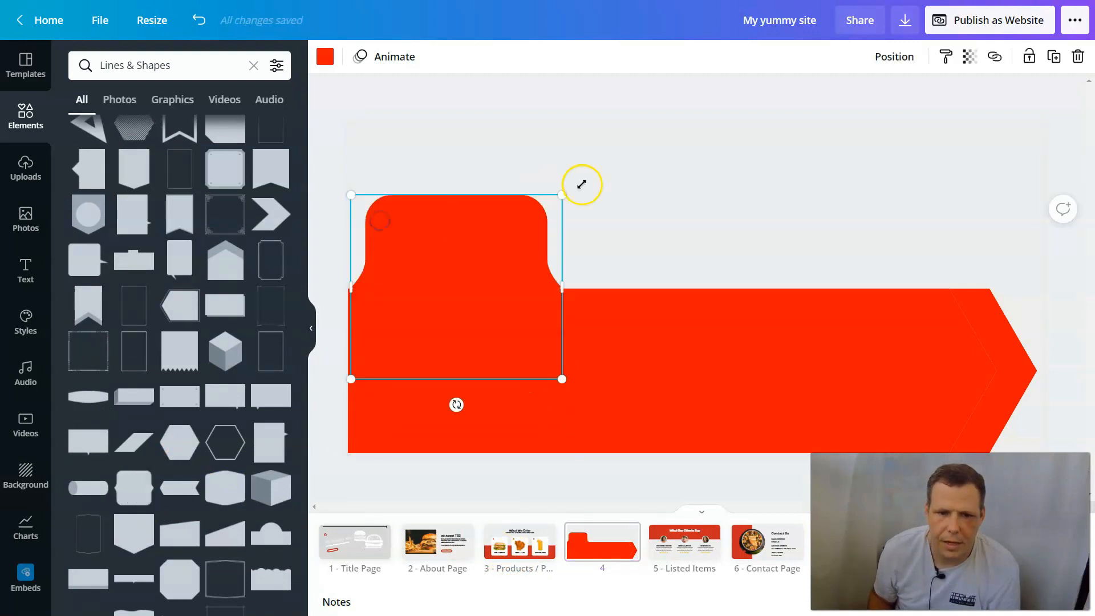
- Recolour the rounded label shape on page 4 with the white document colour
click(325, 60)
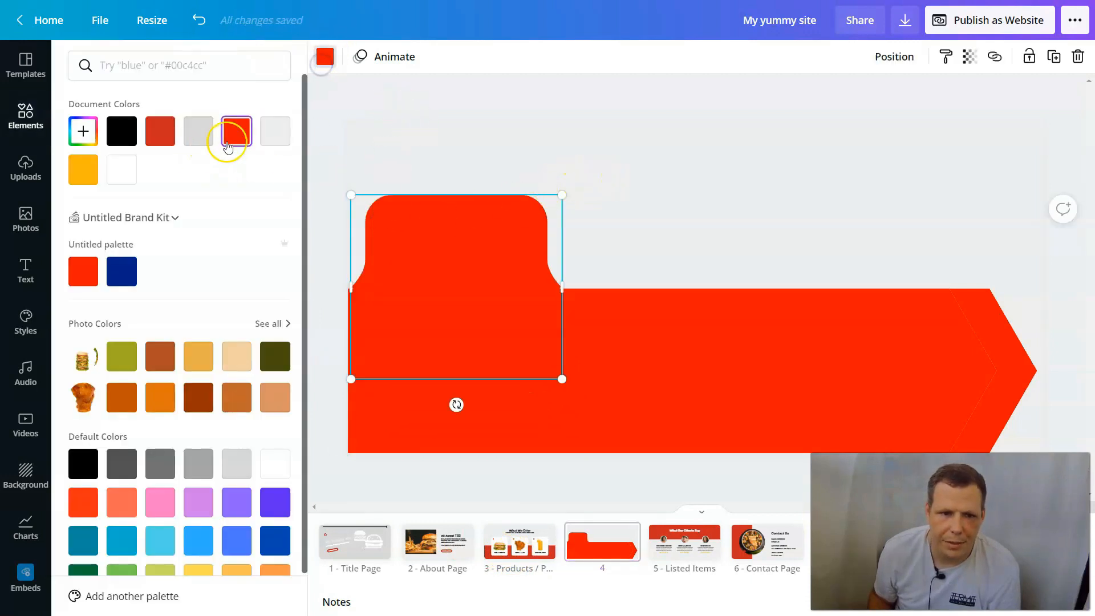
click(280, 132)
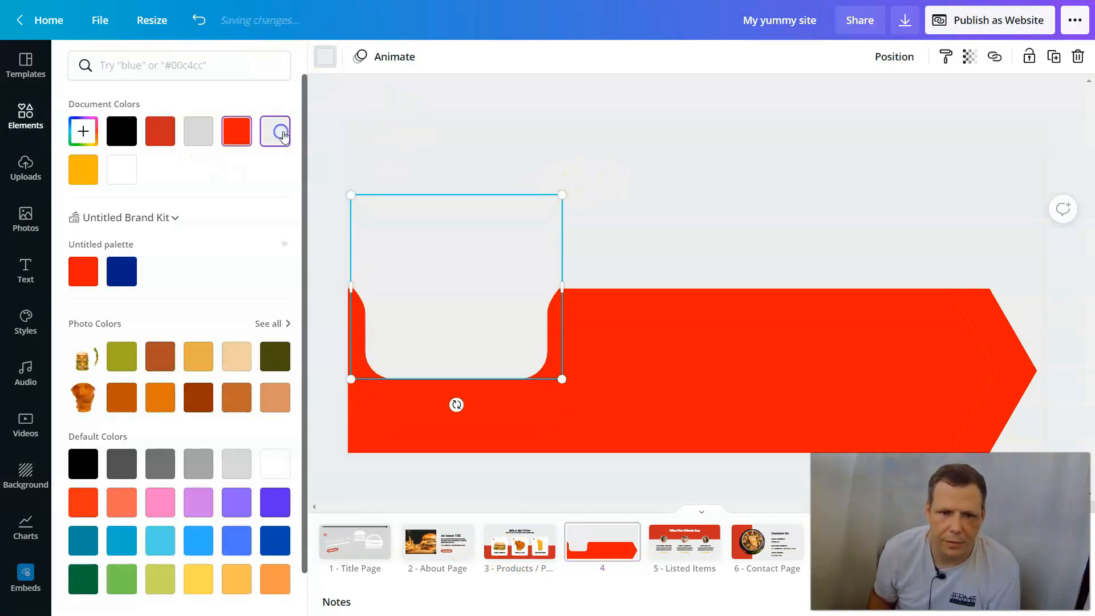
click(130, 173)
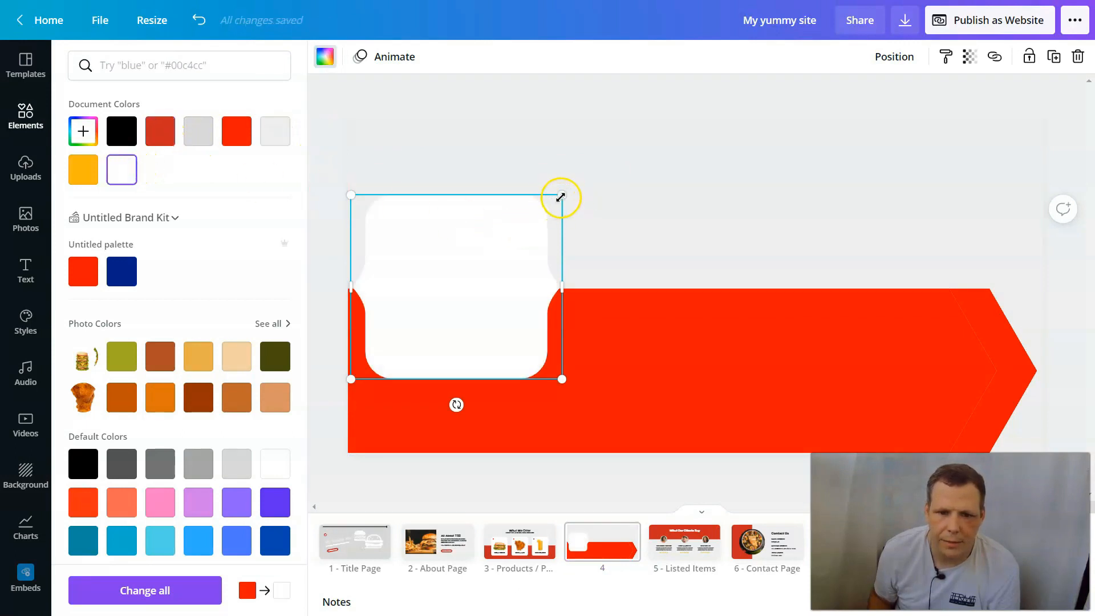
- Search the photos for "salad" and add the cut-out salad in a white bowl to page 4
click(26, 218)
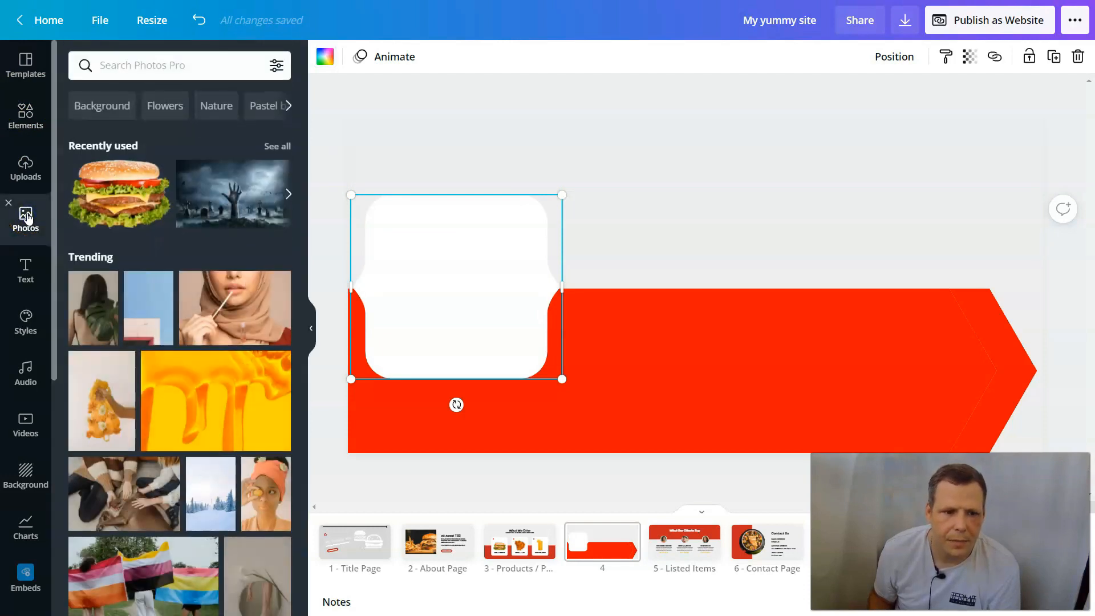
click(165, 63)
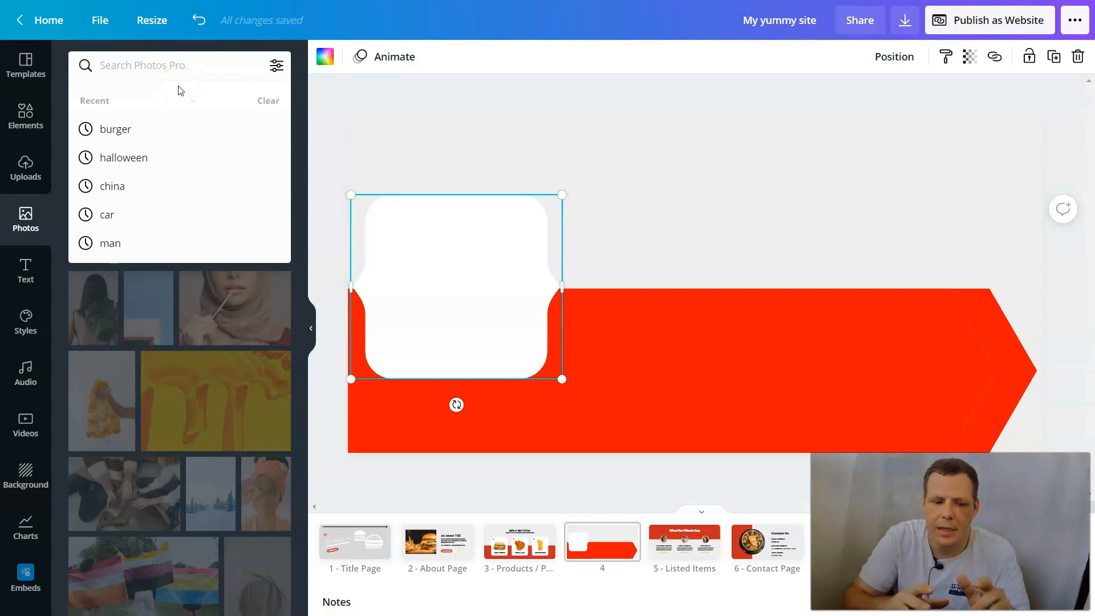
text(sala)
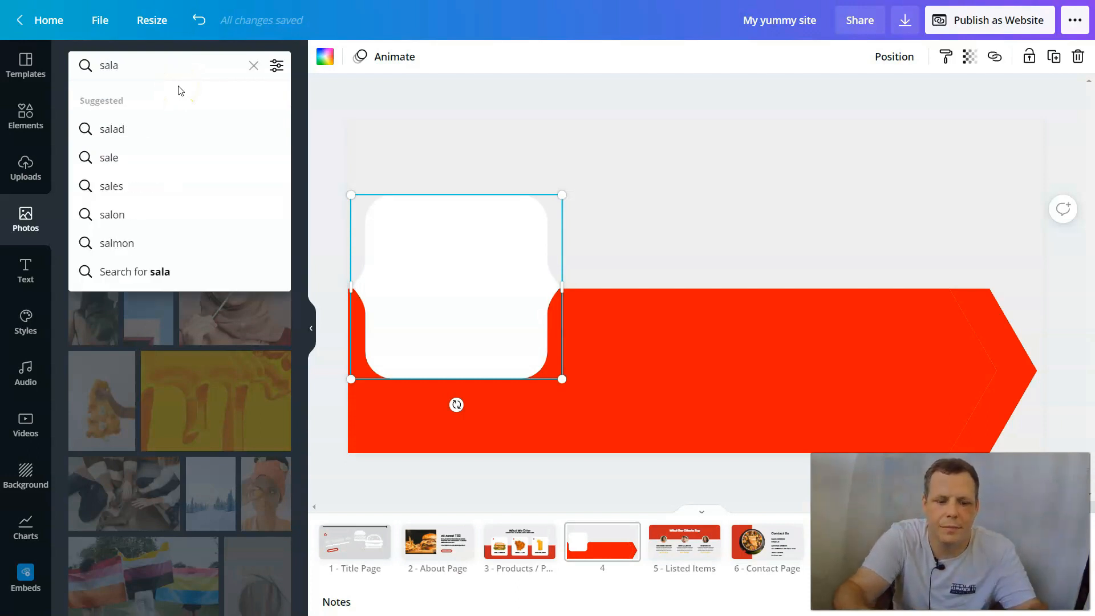
text(d)
key(Return)
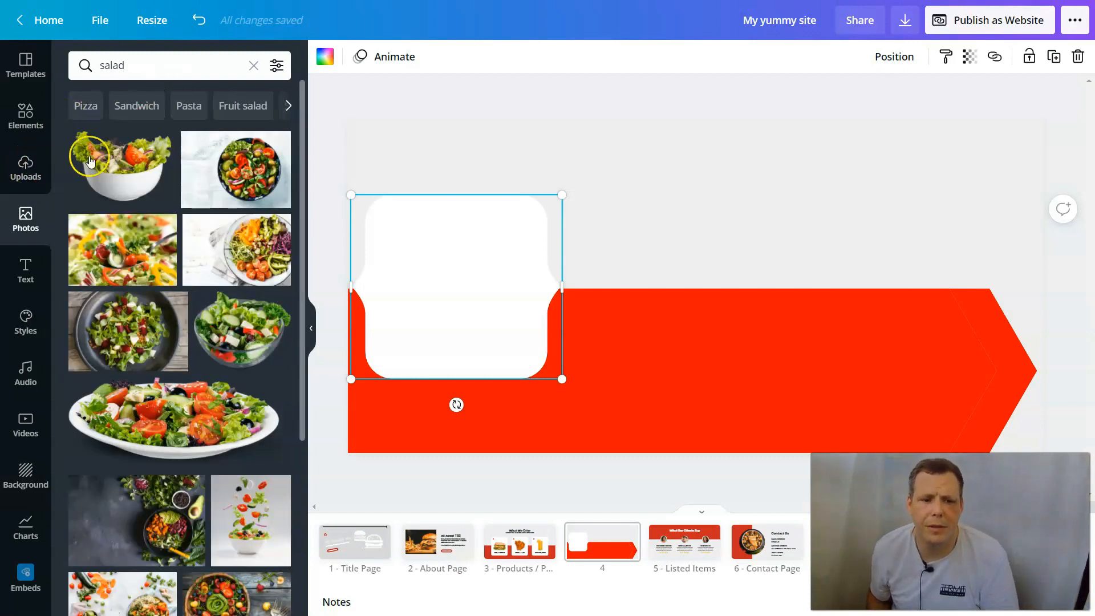
drag(146, 171, 424, 208)
- Shrink the salad bowl photo and centre it in the upper half of the white label
drag(709, 167, 496, 325)
drag(423, 383, 460, 265)
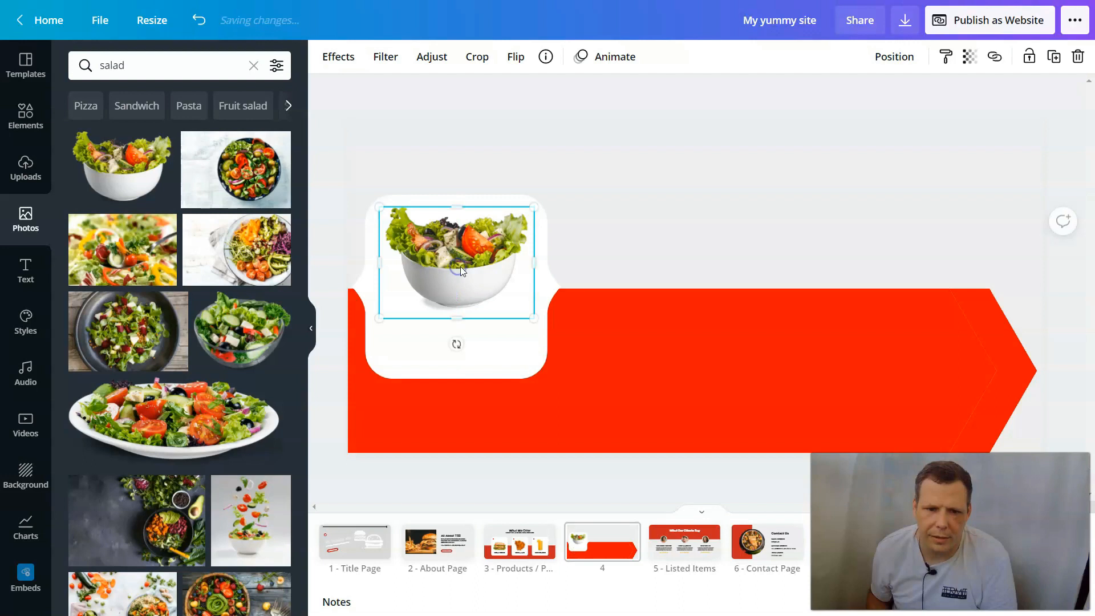
drag(523, 300, 501, 284)
drag(460, 253, 471, 250)
click(443, 358)
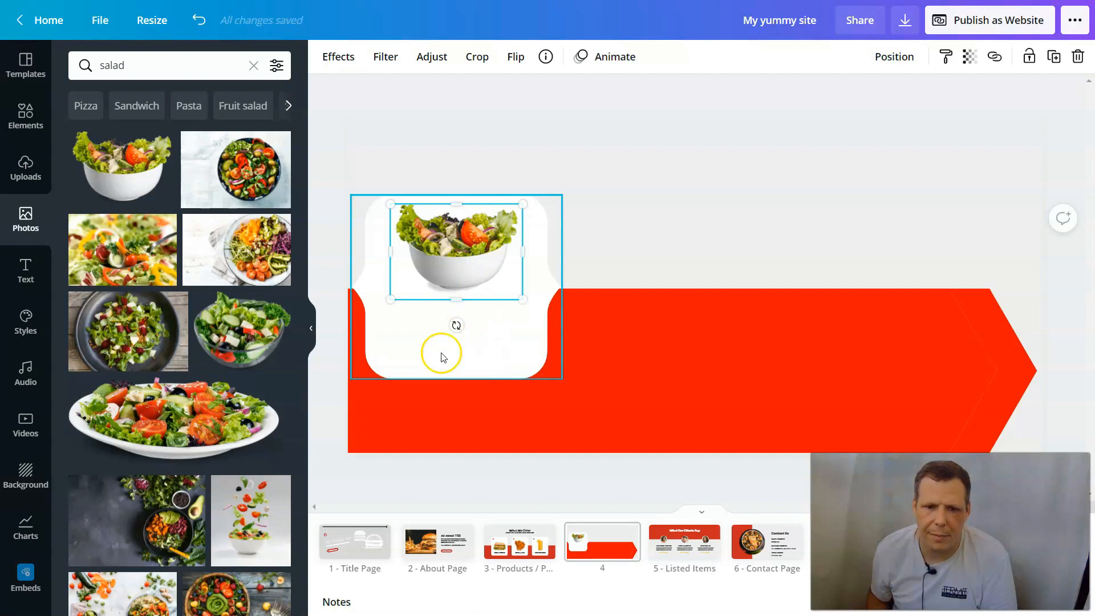
- Check the products page for reference and add the subheading "CHICKEN SALAD" to page 4's white label, just below the salad bowl
click(542, 534)
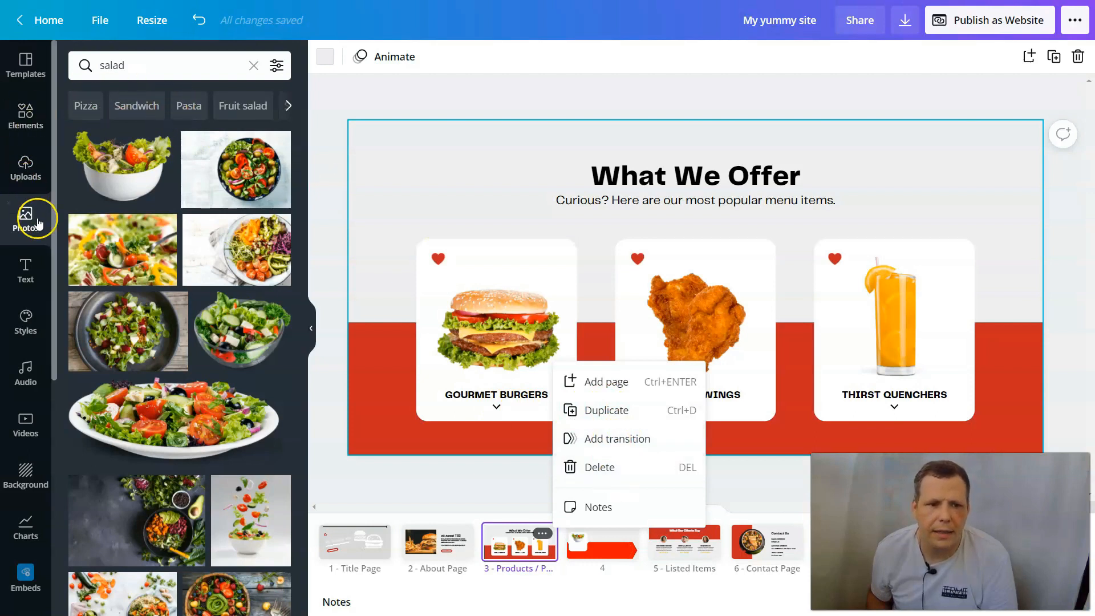
click(39, 266)
click(603, 539)
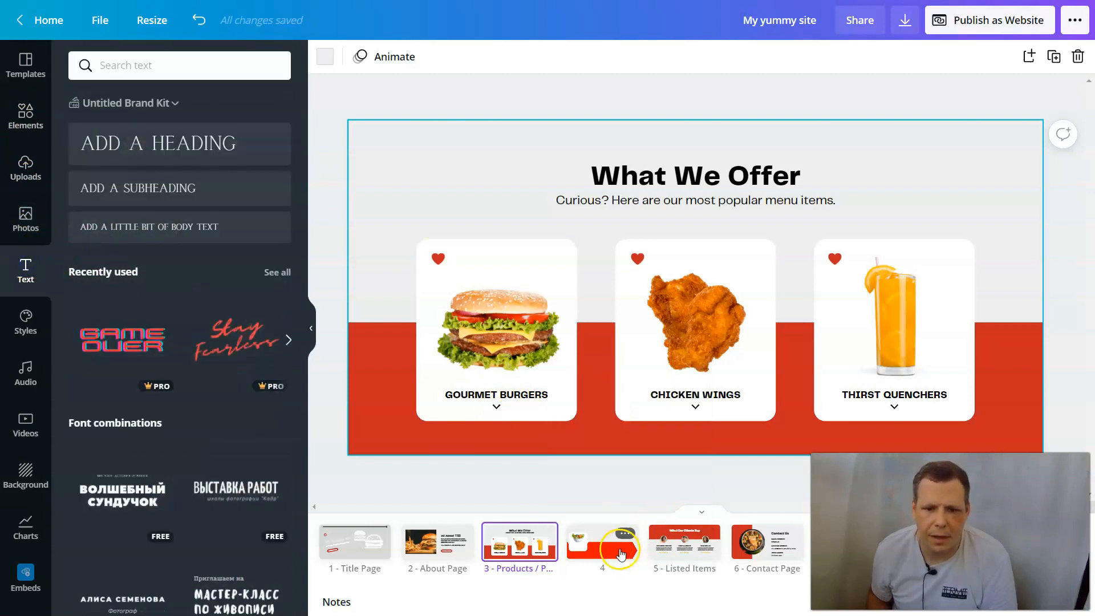
click(196, 191)
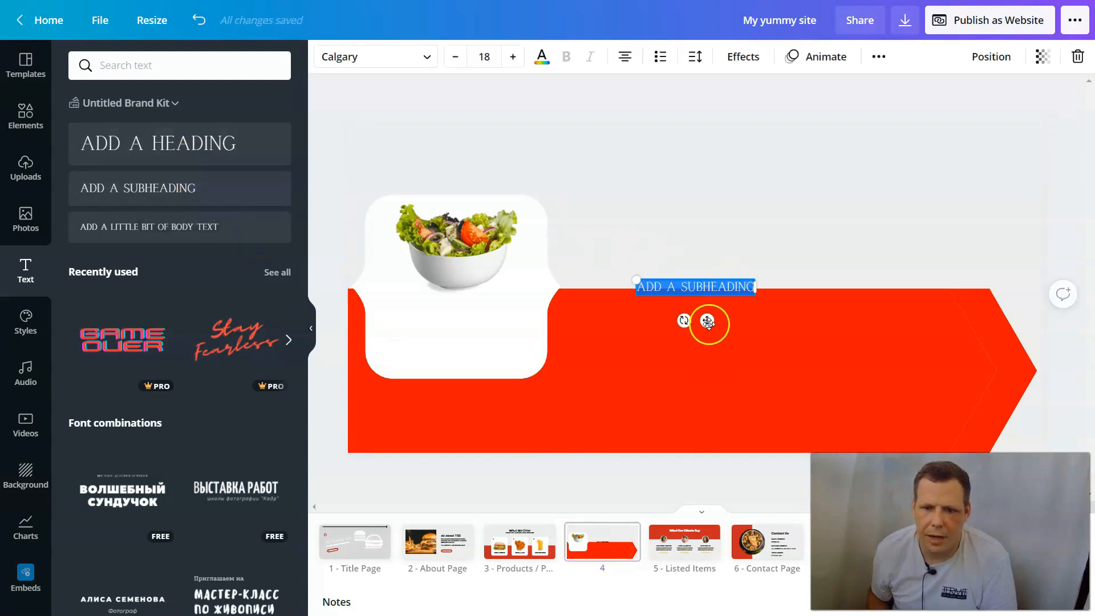
drag(587, 326, 467, 340)
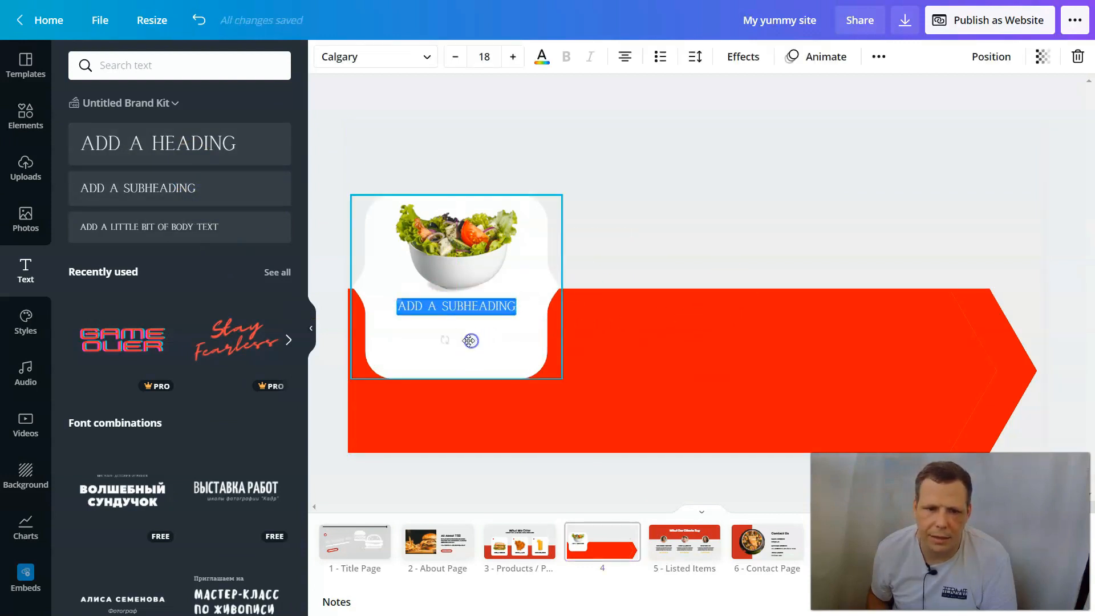
key(BackSpace)
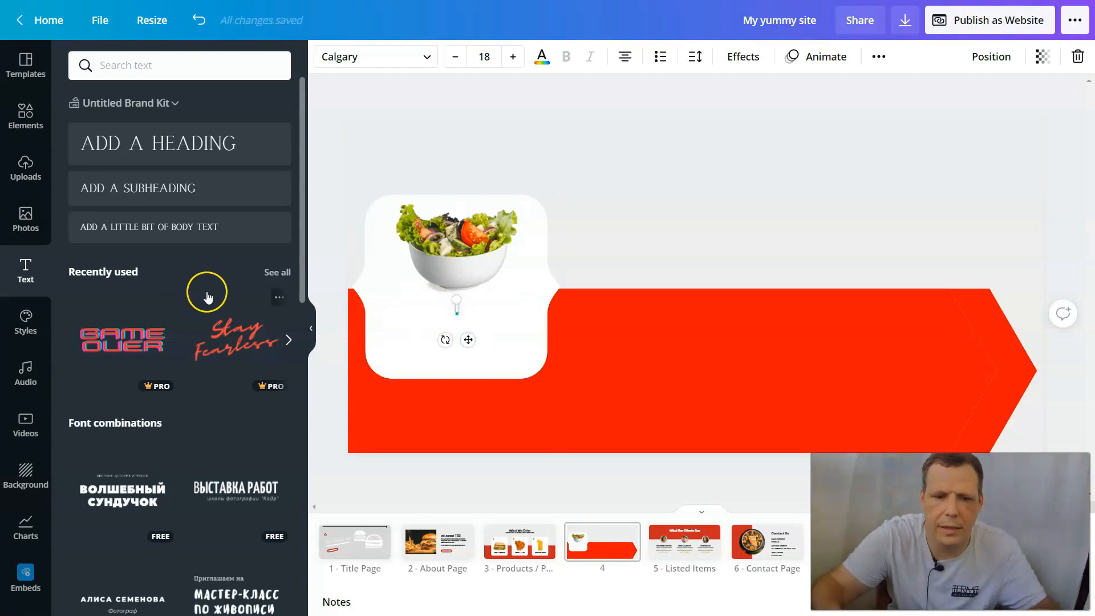
text(CHICKEN SALAD)
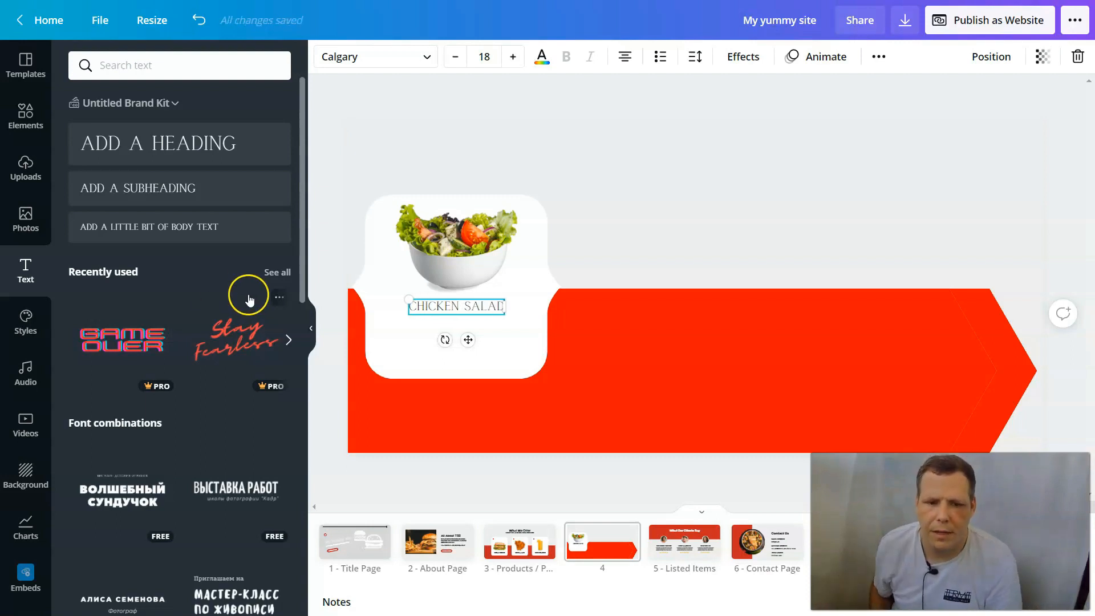
click(502, 334)
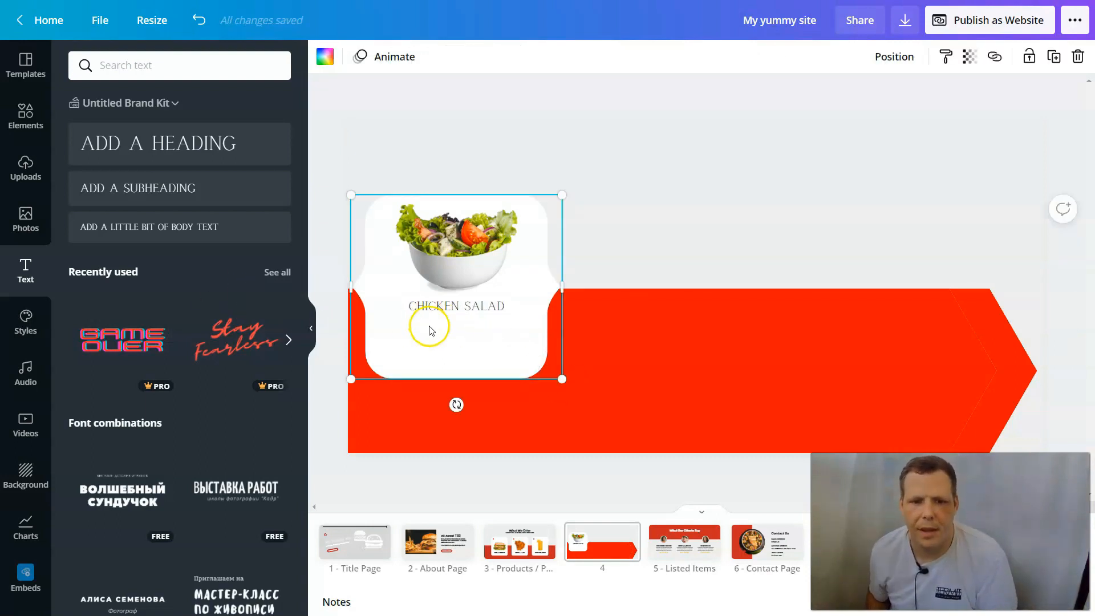
- Try a line of placeholder body text below the CHICKEN SALAD subheading on the white label
click(136, 228)
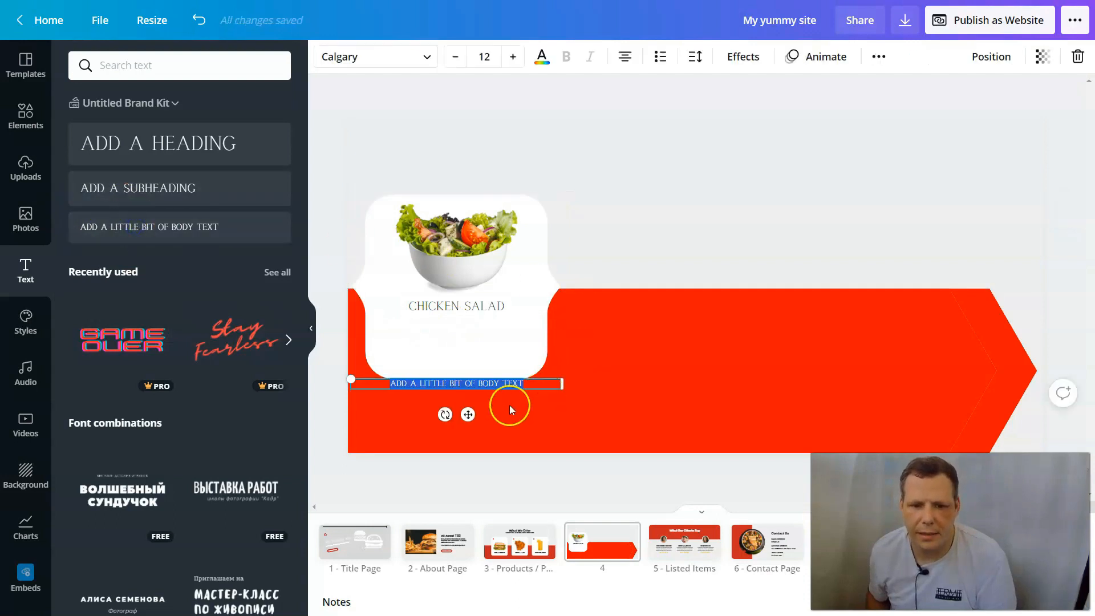
drag(466, 401, 466, 345)
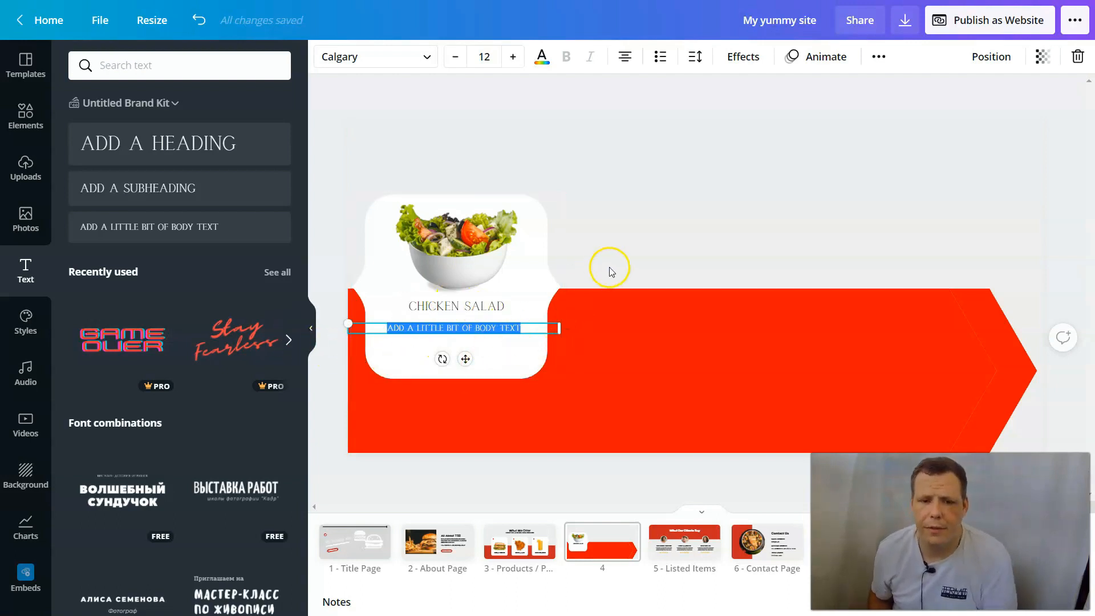
click(695, 229)
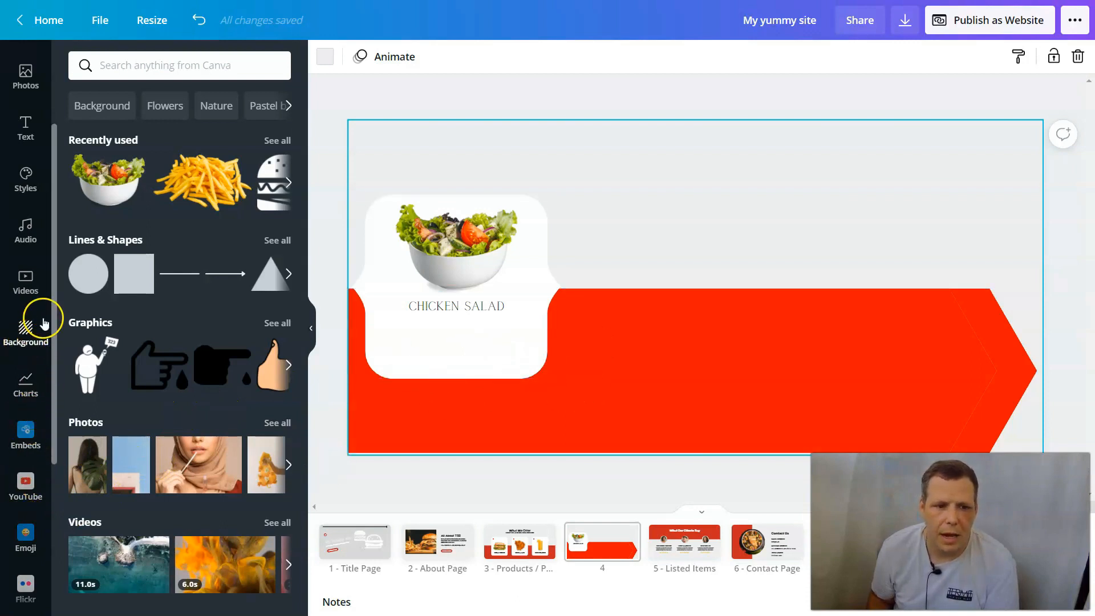
- Delete the round salad photo and its empty circular frame from the contact page
click(26, 434)
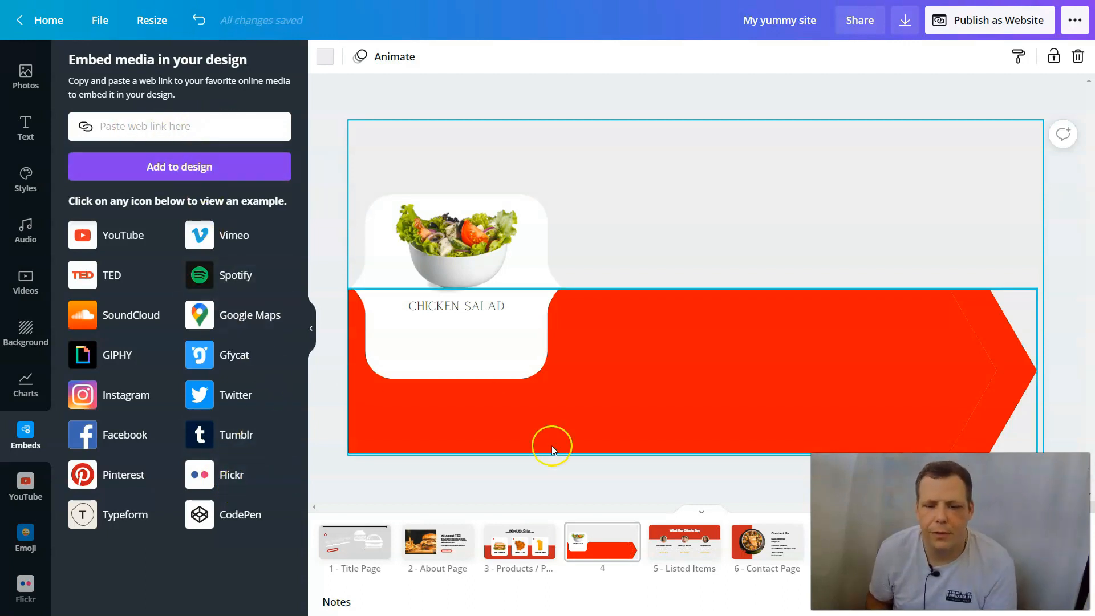
click(778, 560)
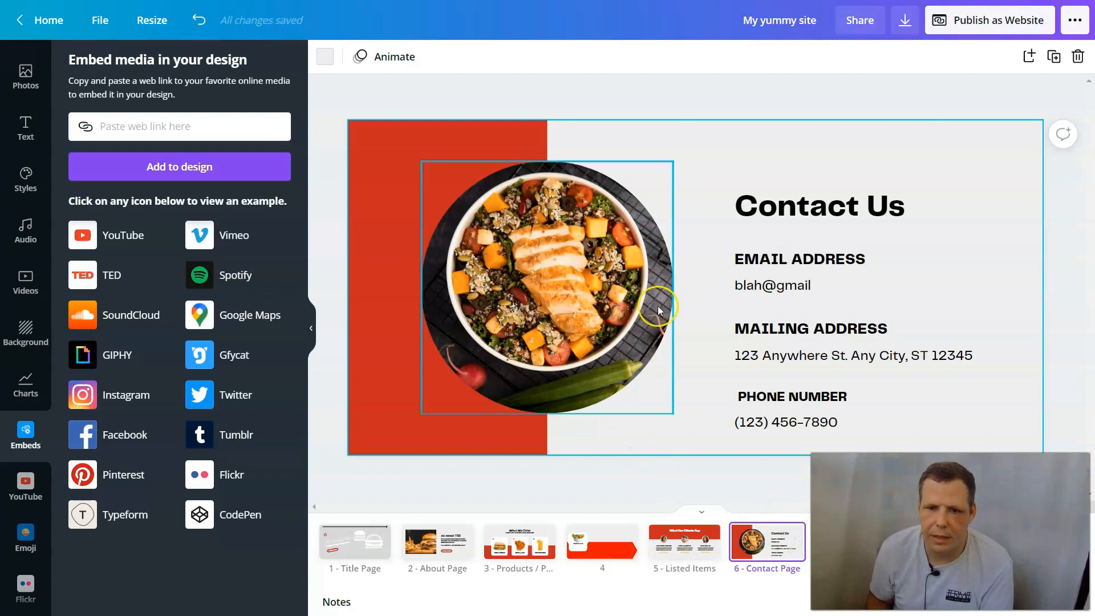
click(640, 333)
key(Delete)
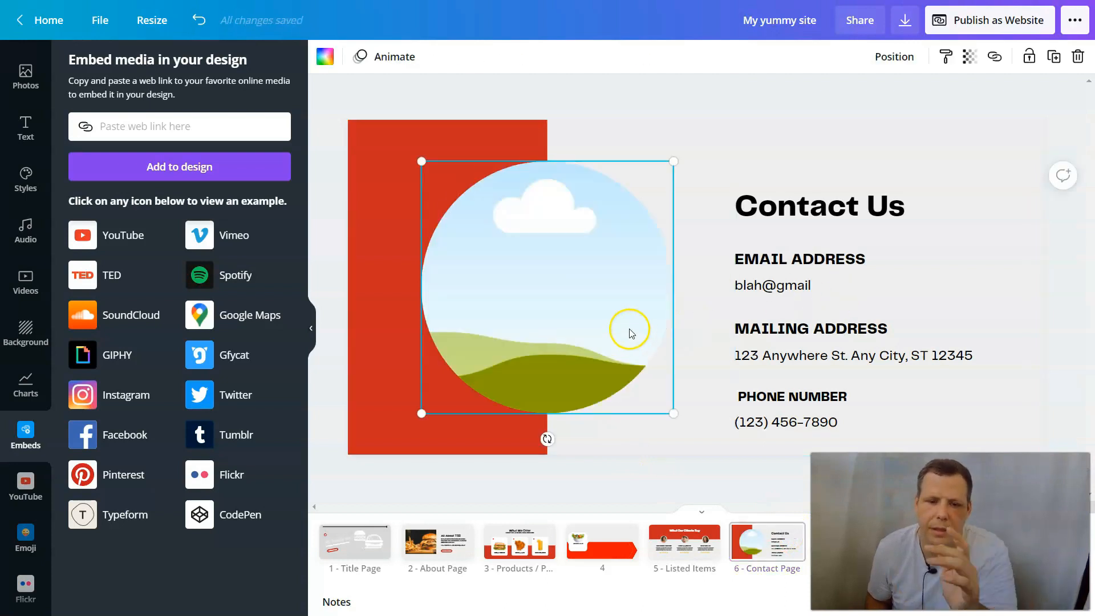
key(Delete)
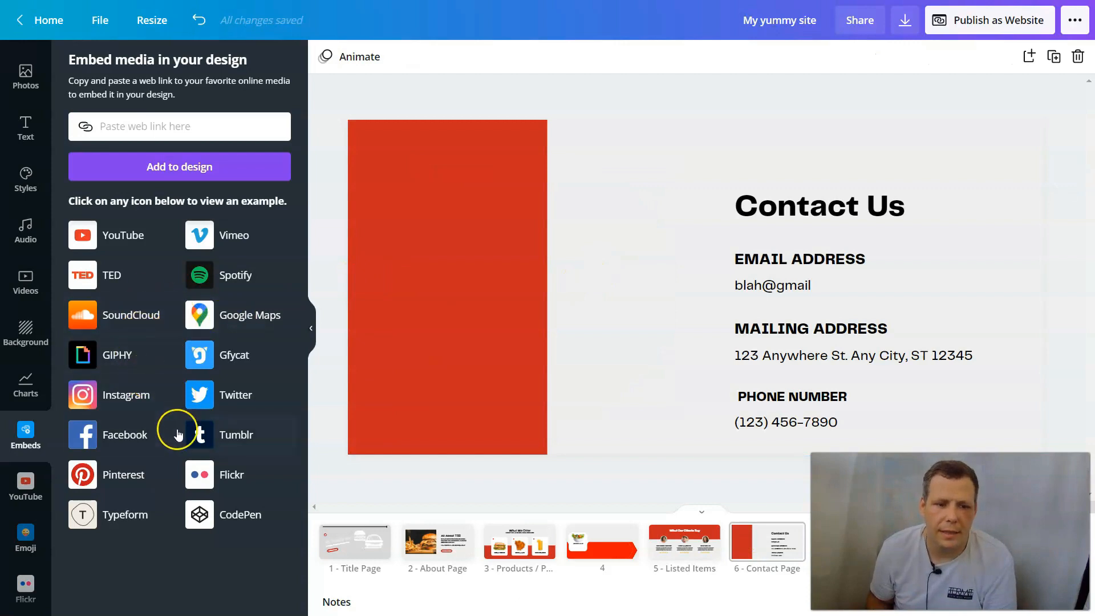
- Embed the Google Maps example on the contact page over the red block and try to delete the duplicate map
click(239, 328)
drag(703, 274, 482, 272)
right_click(489, 276)
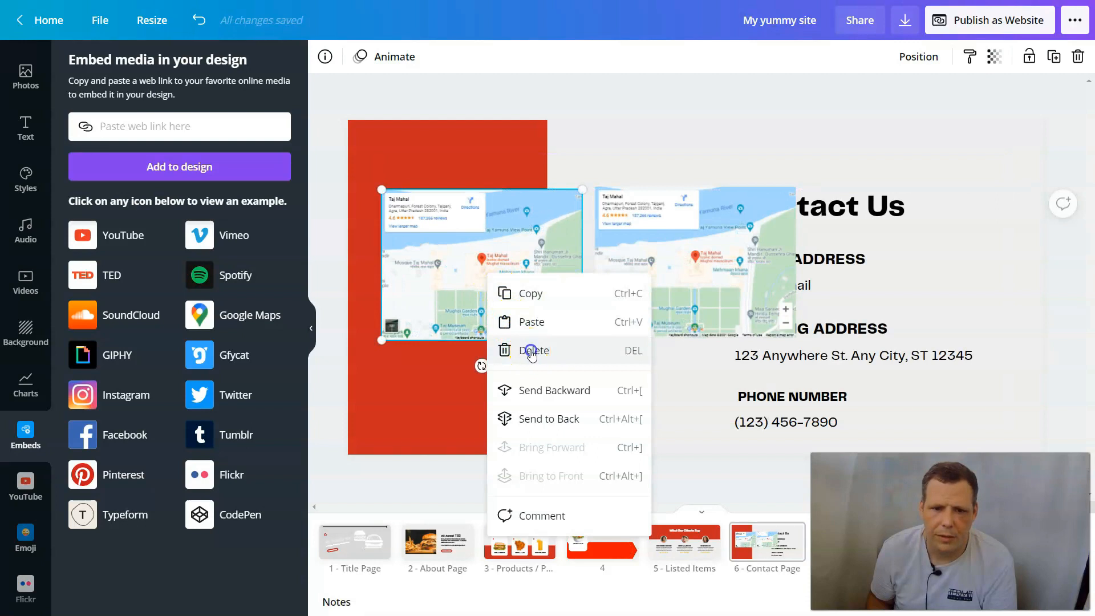
click(532, 355)
click(462, 266)
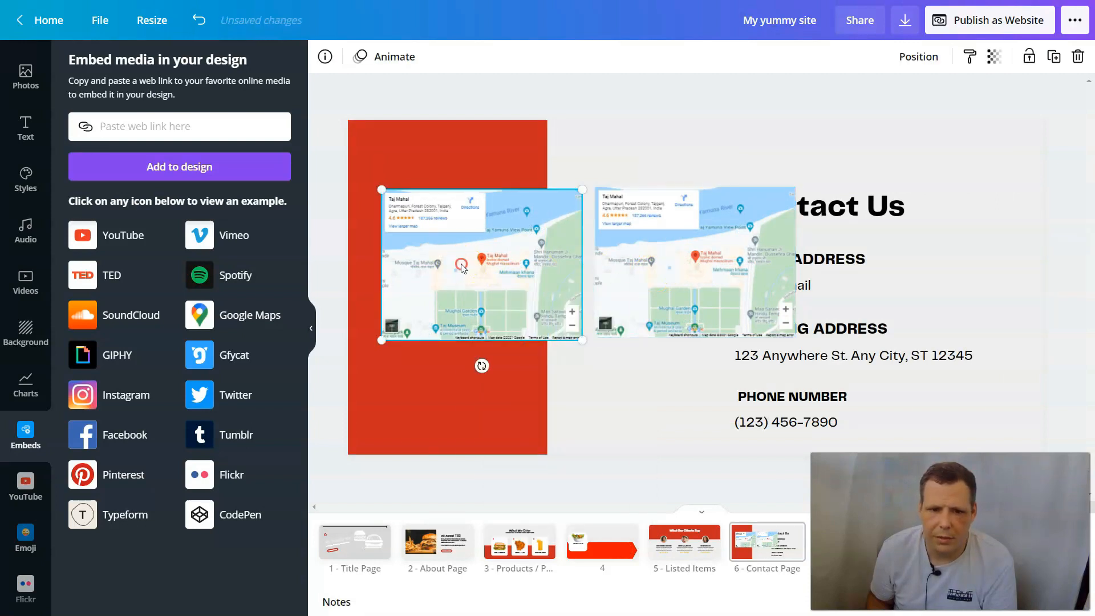
right_click(462, 266)
click(638, 258)
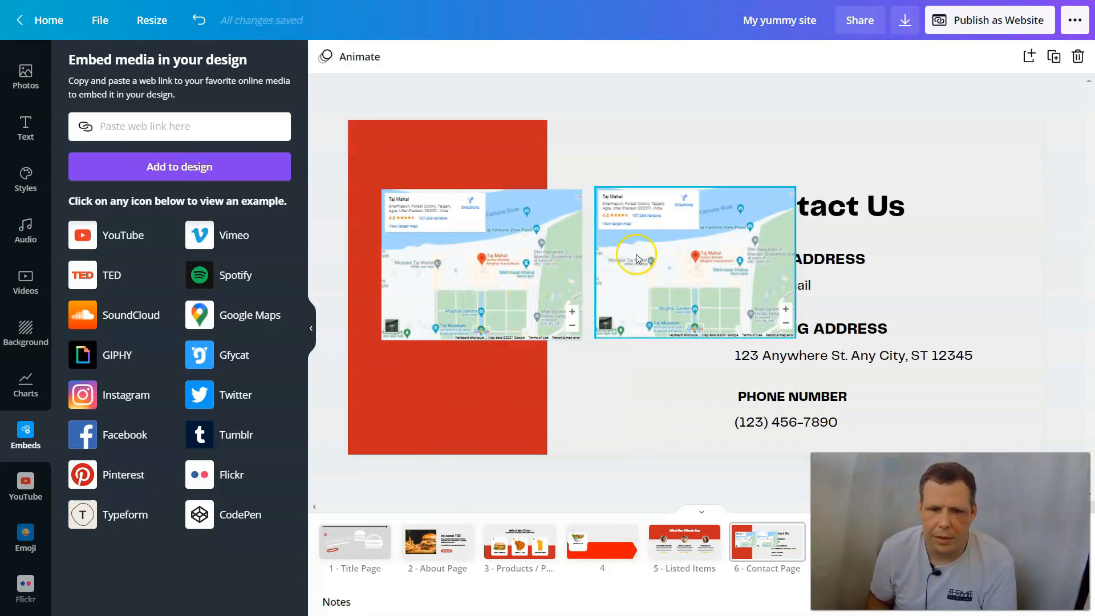
drag(637, 258, 435, 257)
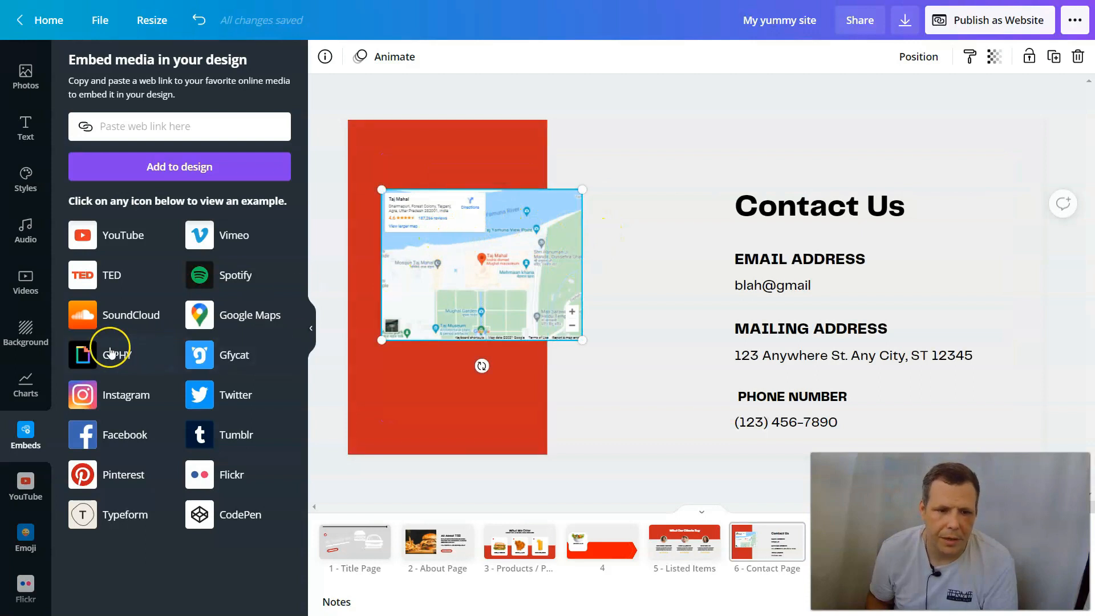
scroll(26, 393, down, 5)
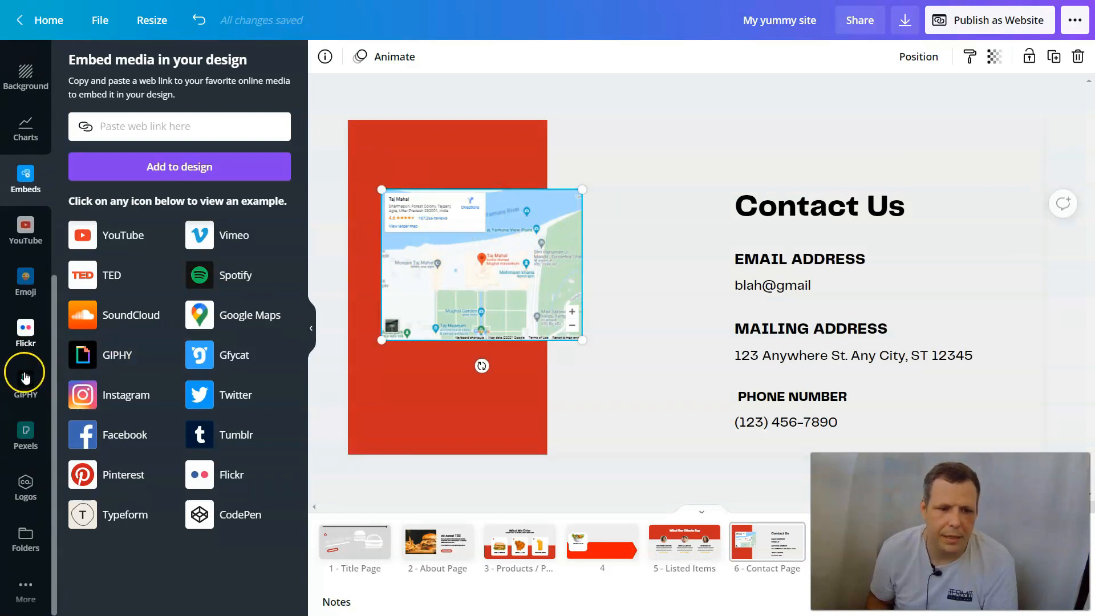
scroll(26, 377, up, 5)
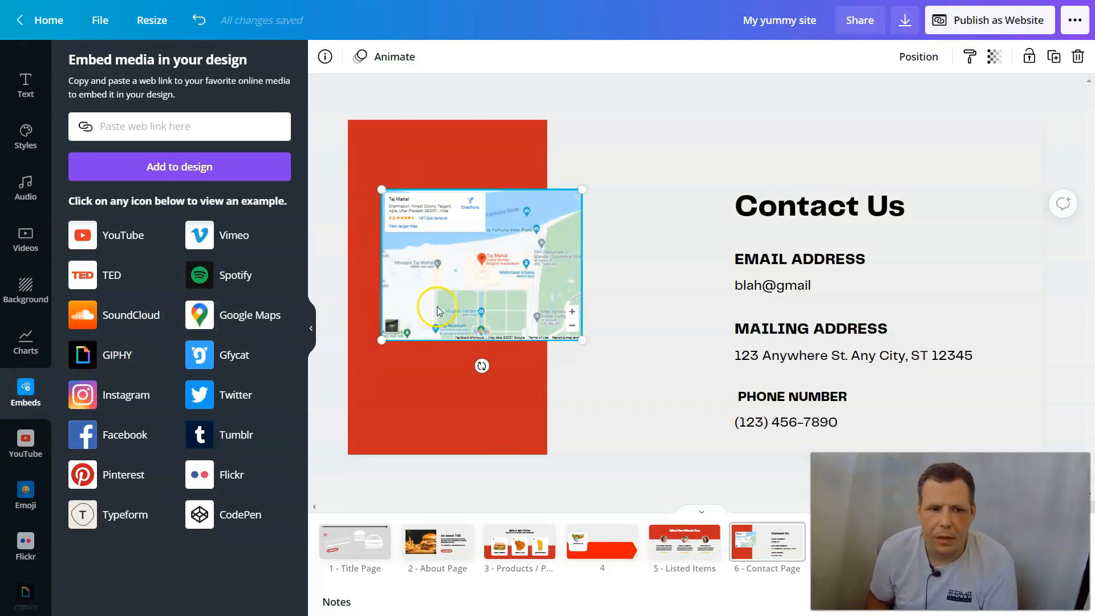
scroll(652, 254, up, 3)
scroll(652, 254, down, 3)
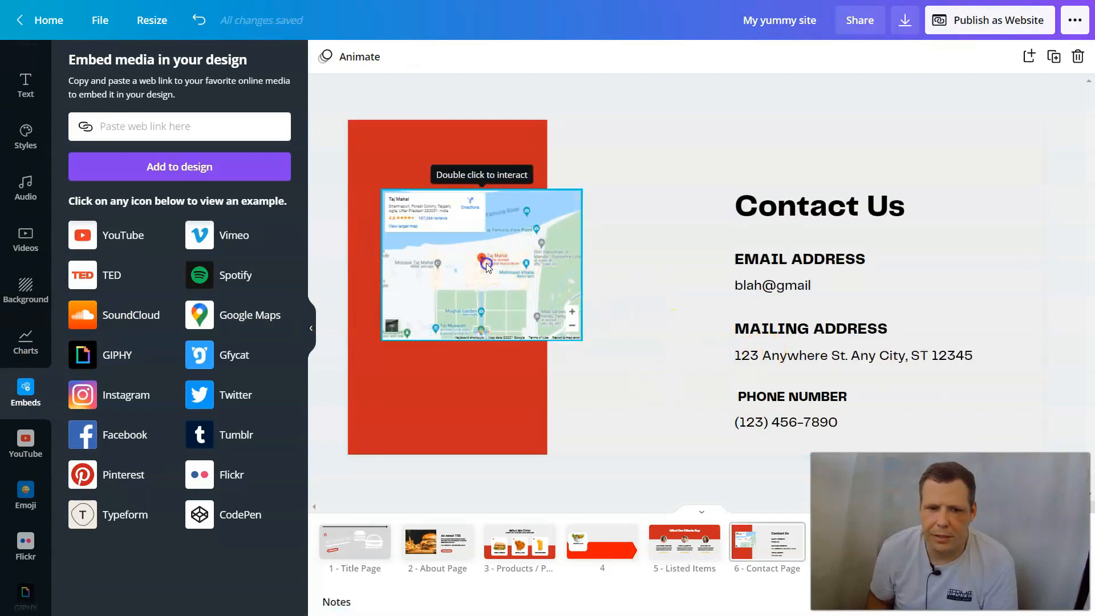
- Separate the two stacked maps on the contact page and delete the duplicate on top
drag(486, 267, 494, 280)
right_click(494, 280)
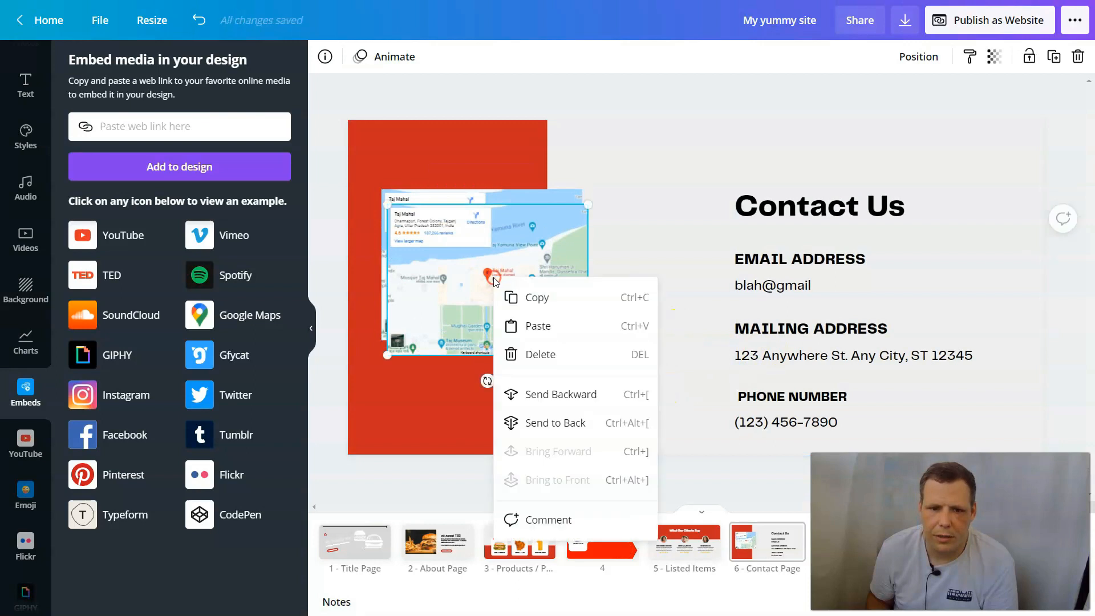
click(542, 358)
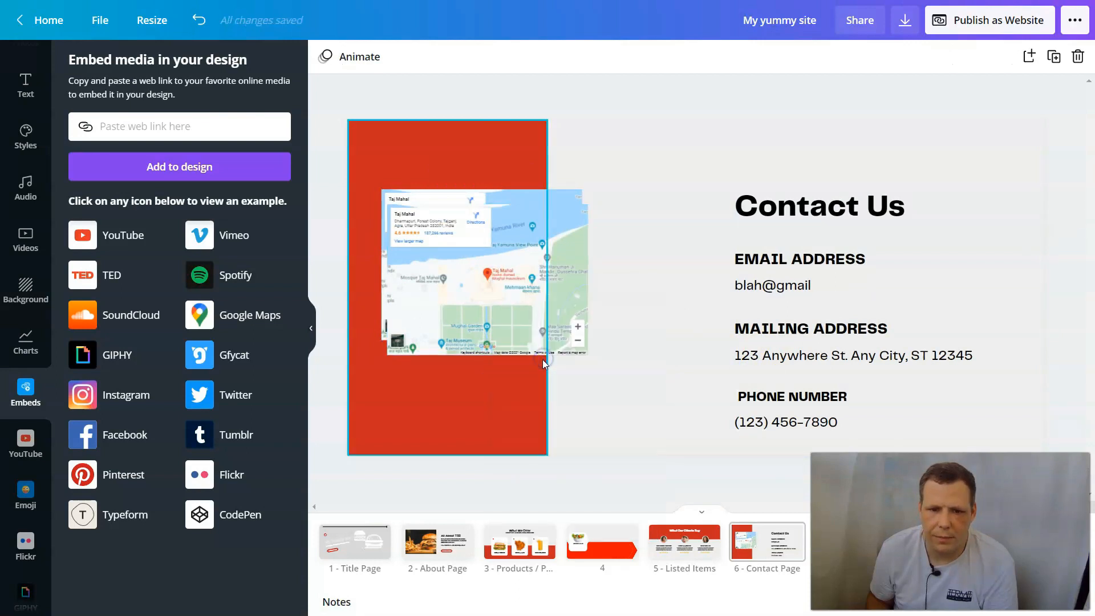
click(550, 296)
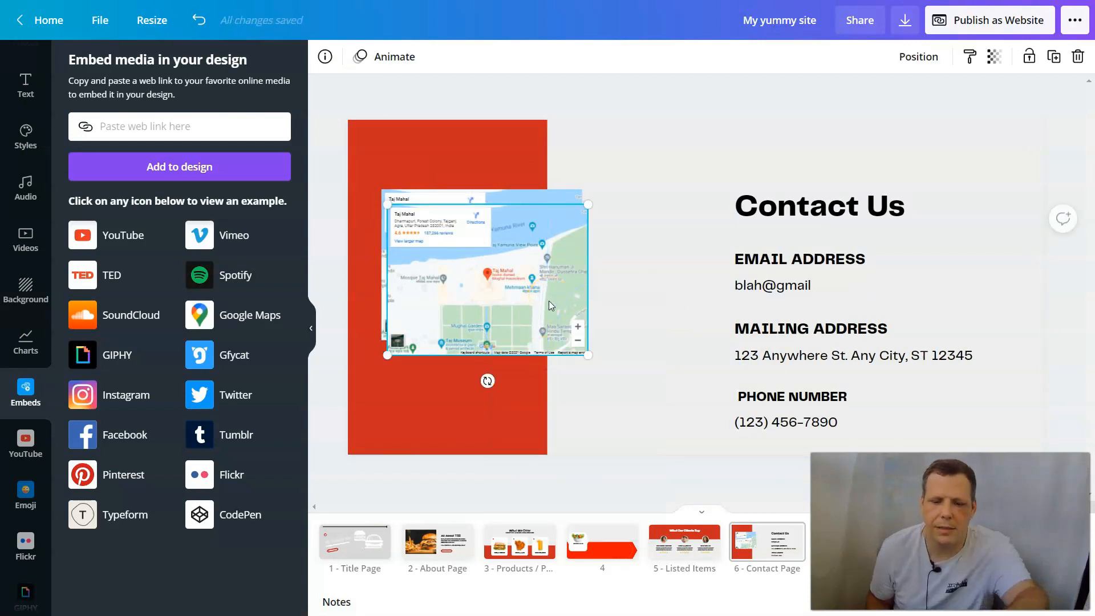
key(Delete)
- Widen the red block on the contact page slightly and centre the map horizontally within its lower half
drag(473, 245, 440, 337)
click(508, 217)
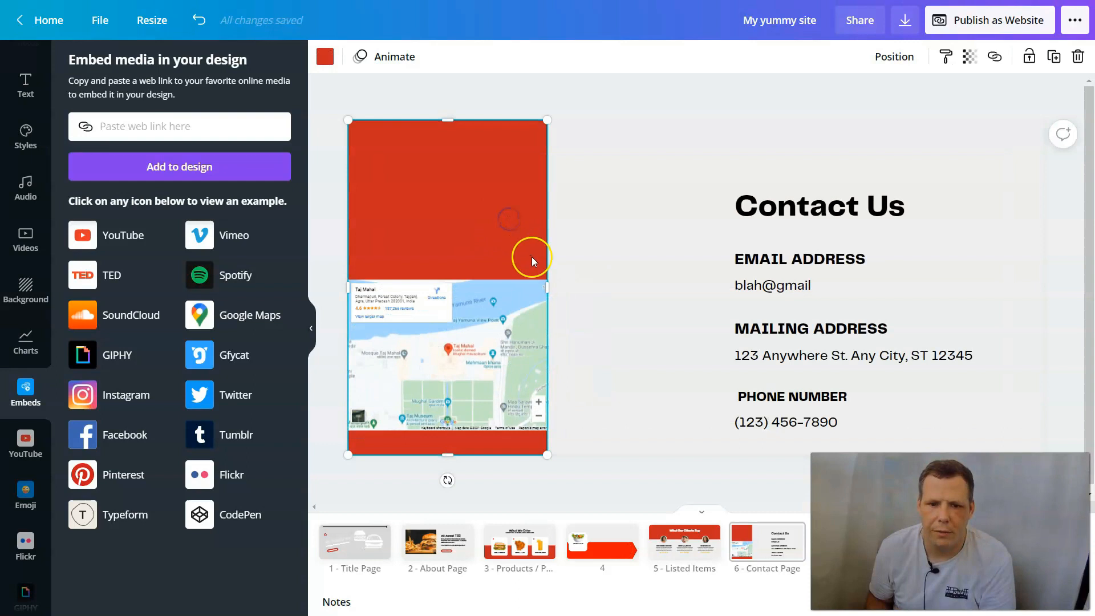
drag(552, 286, 577, 289)
click(500, 352)
drag(501, 352, 465, 326)
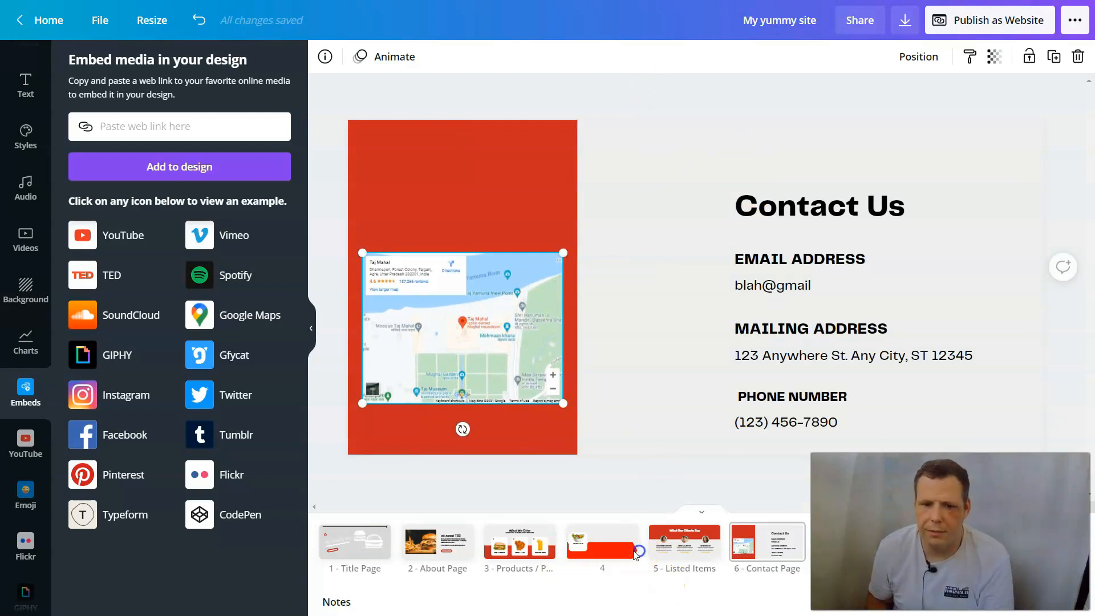
- Open page 4 and look through the design's download settings and its other sharing and publishing options
click(609, 556)
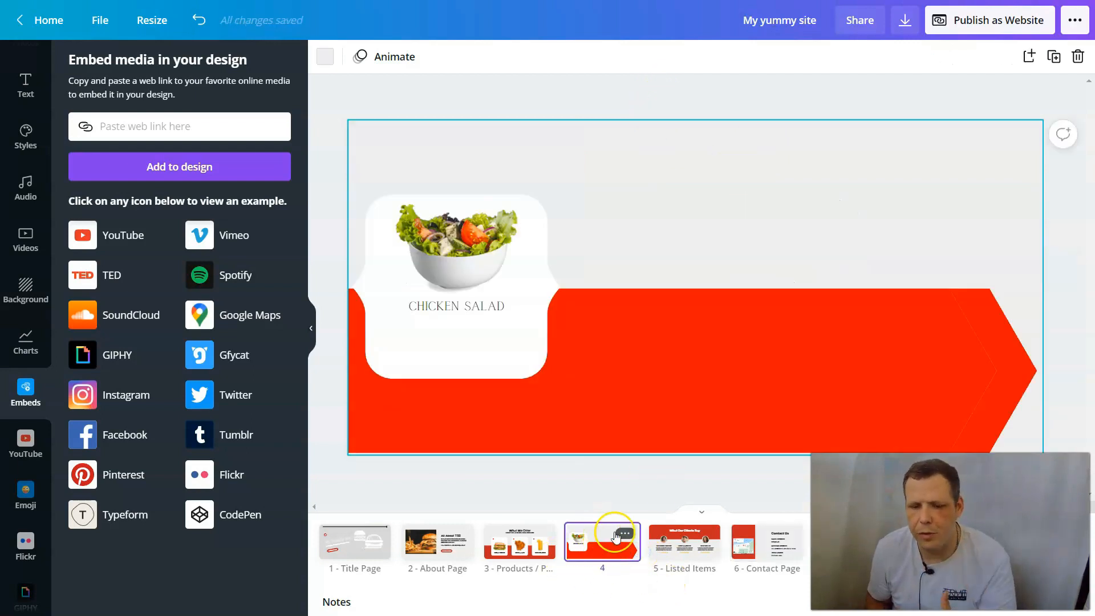
click(906, 23)
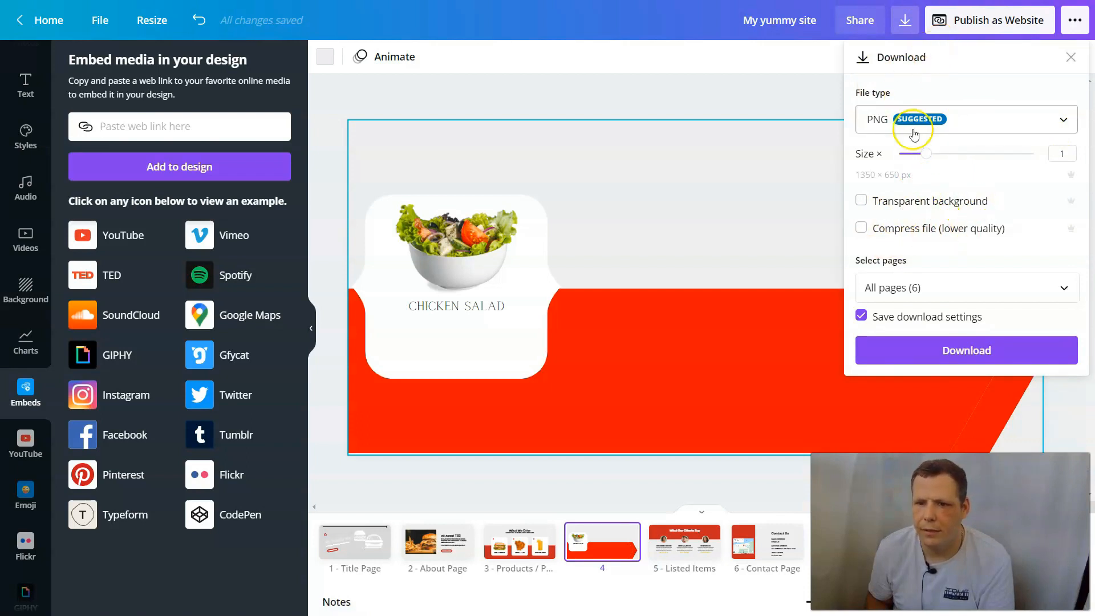
click(1067, 21)
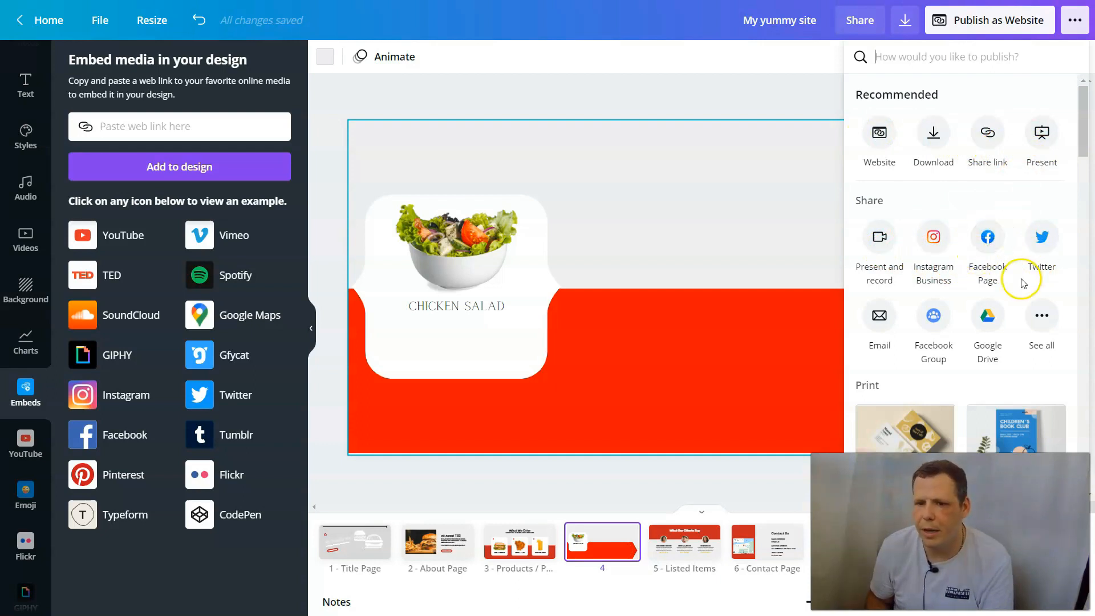
scroll(892, 257, down, 2)
scroll(901, 228, up, 2)
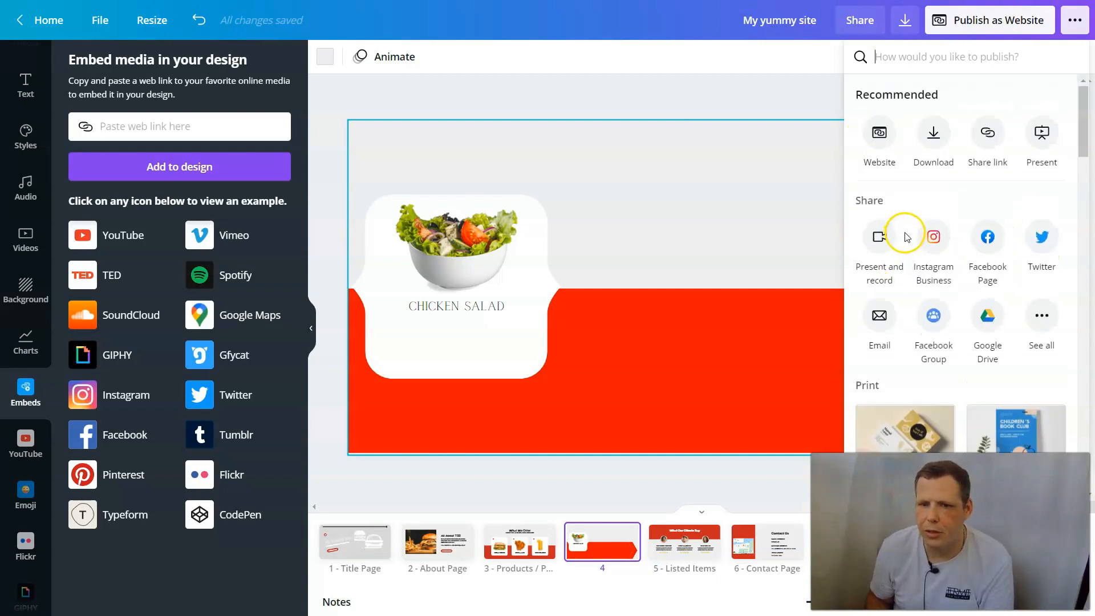
- Review the available web styles for publishing, keep the Presentation style and open the design as a website
click(883, 141)
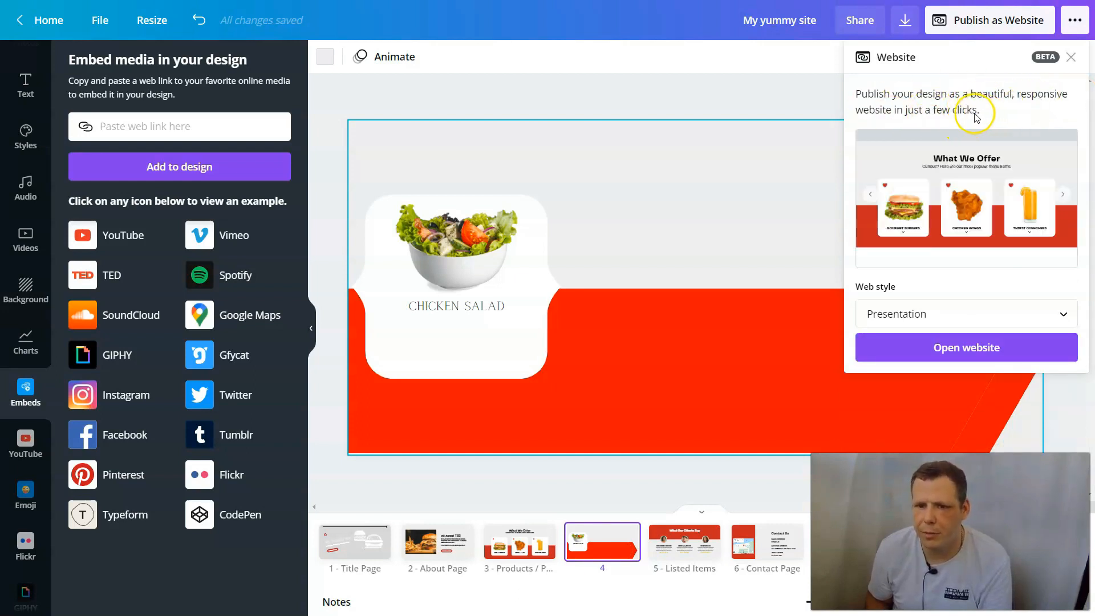
click(938, 312)
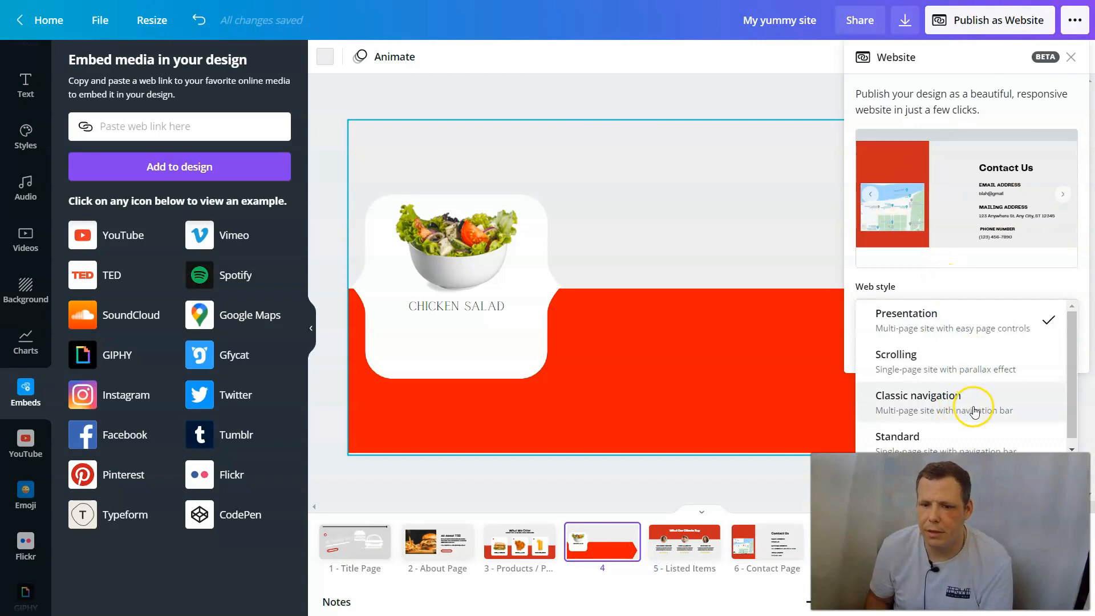
scroll(951, 445, down, 1)
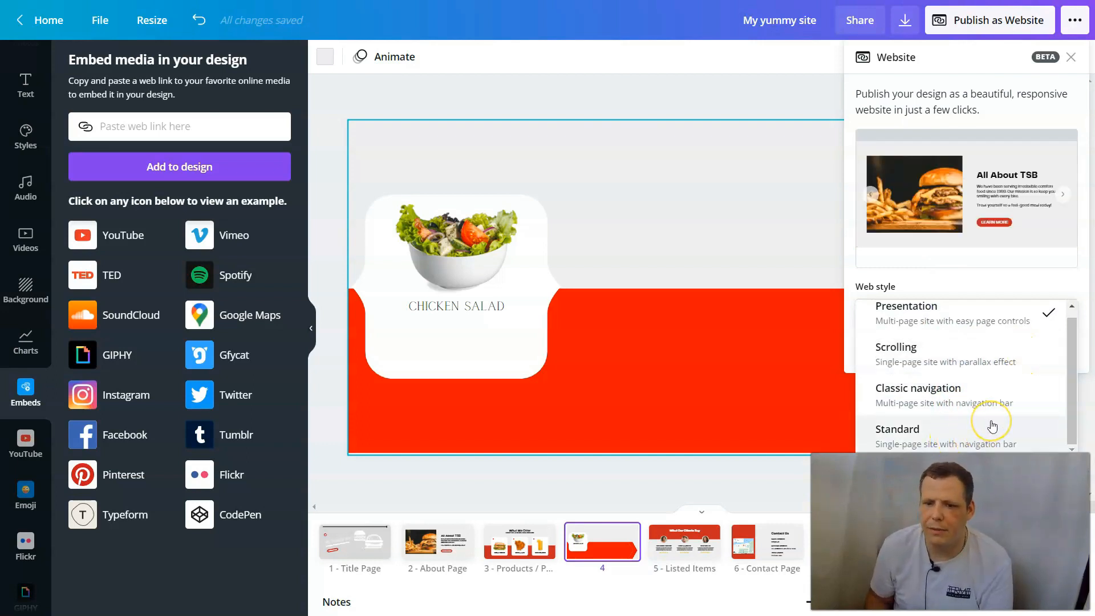
scroll(936, 346, up, 1)
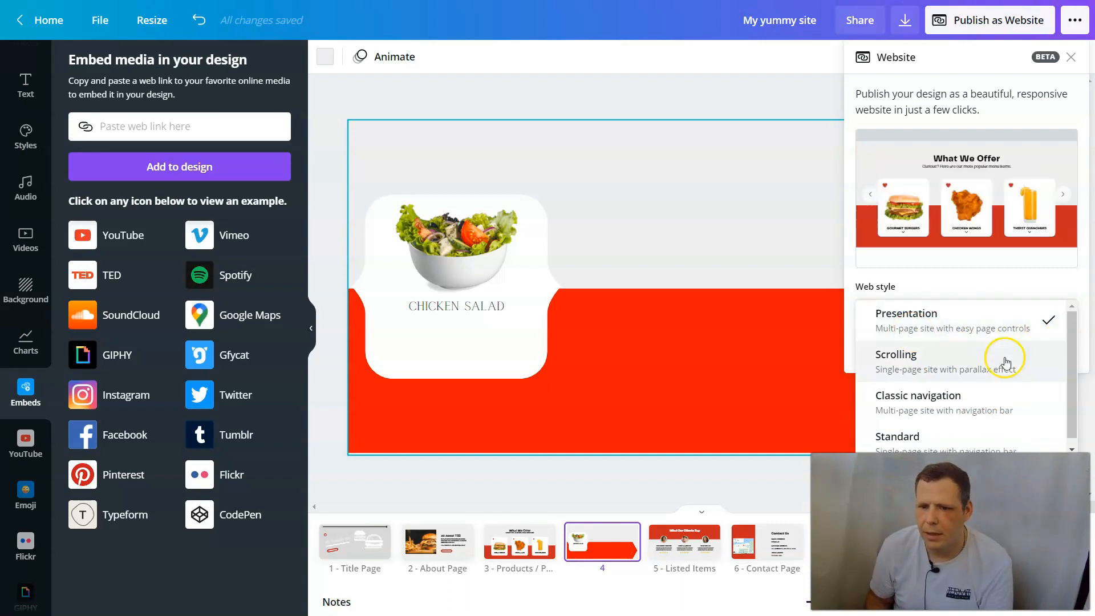
click(996, 331)
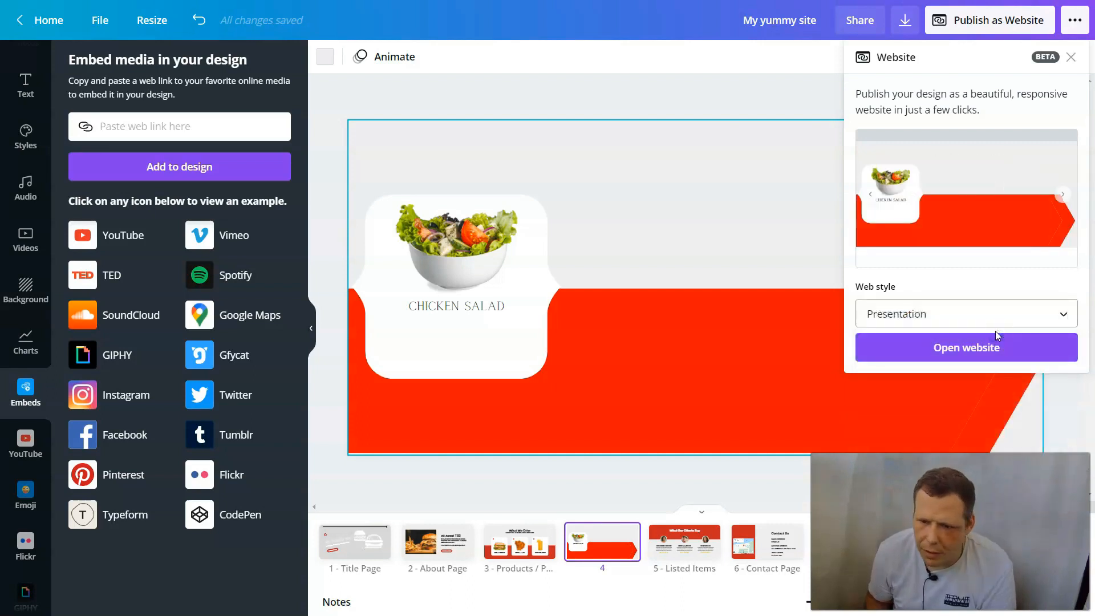
click(1005, 345)
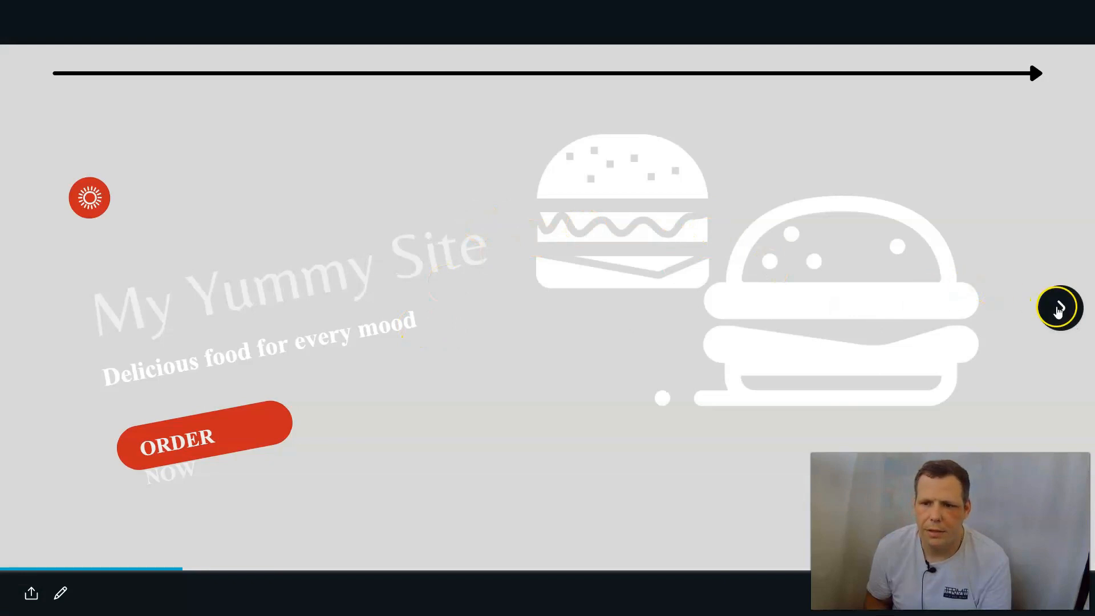
- Page through the published website from the title page to the contact page to check every page
click(1056, 308)
click(1057, 297)
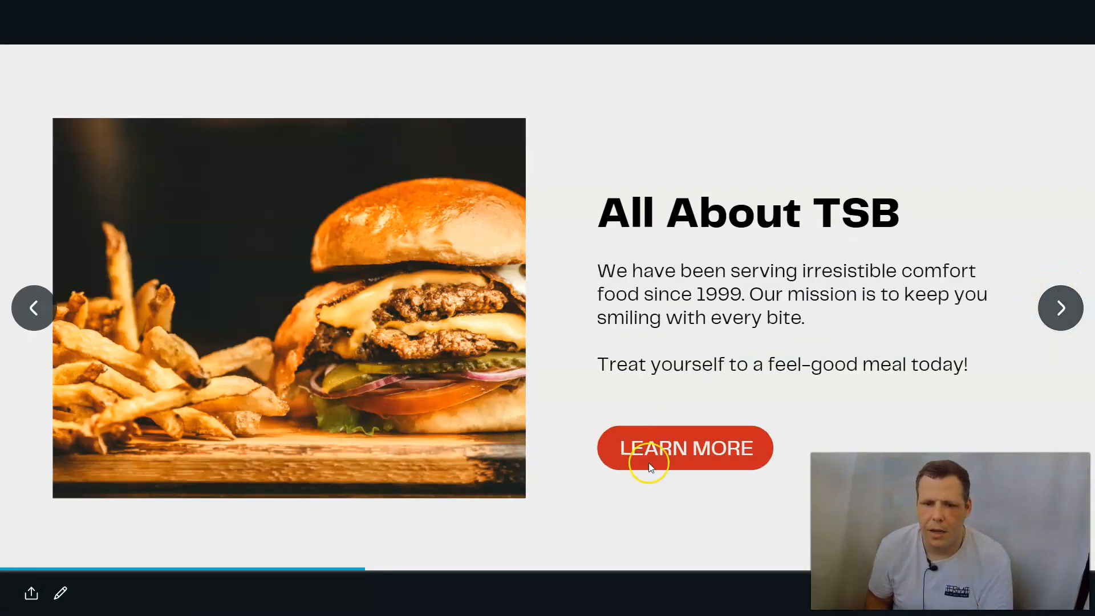
click(1043, 322)
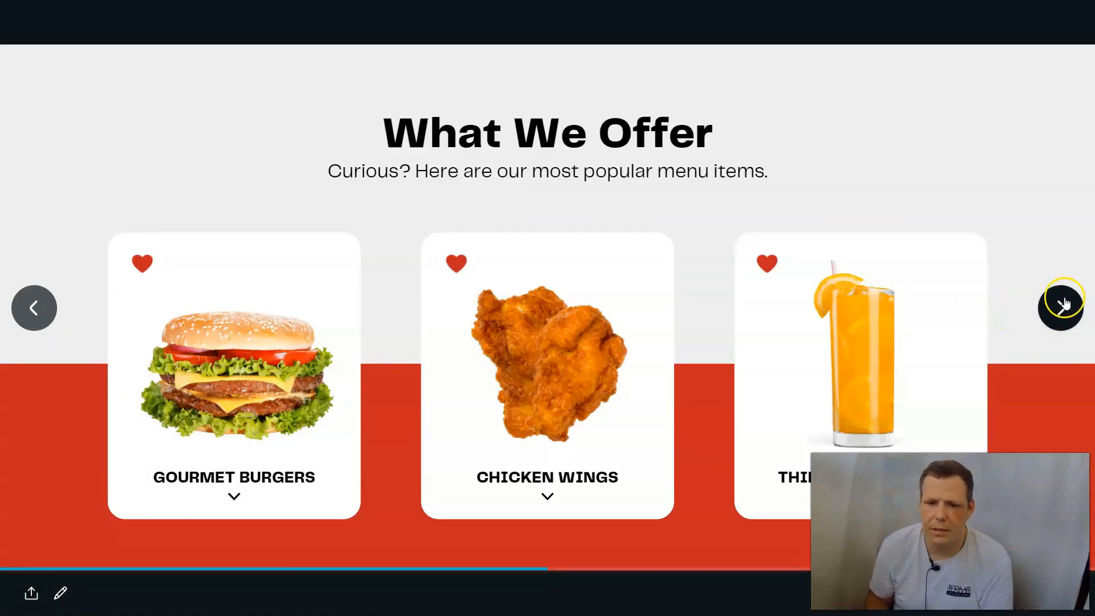
click(1058, 322)
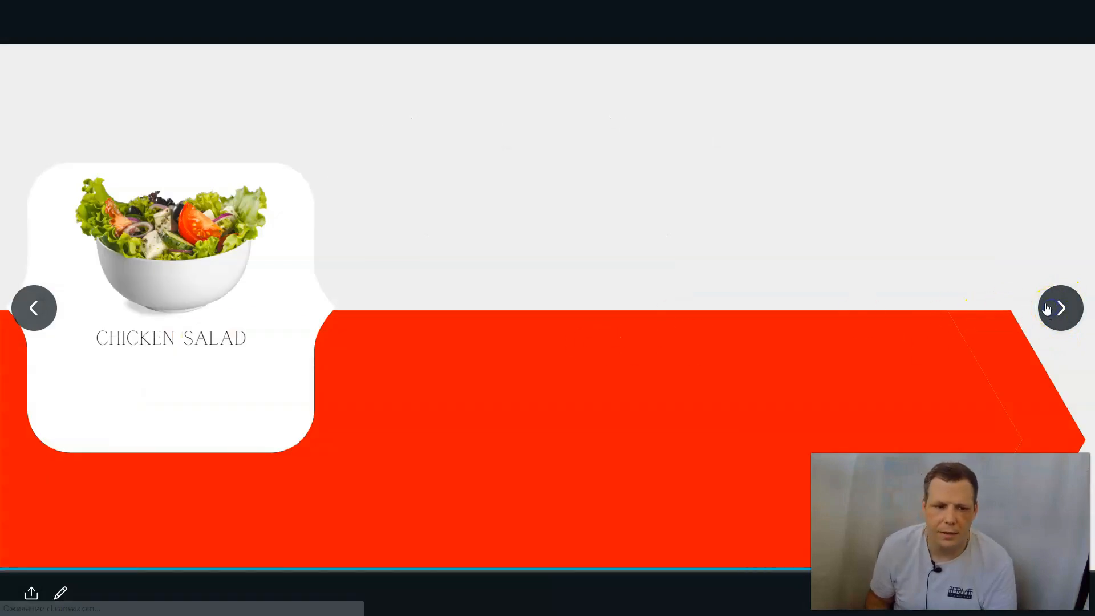
click(1053, 306)
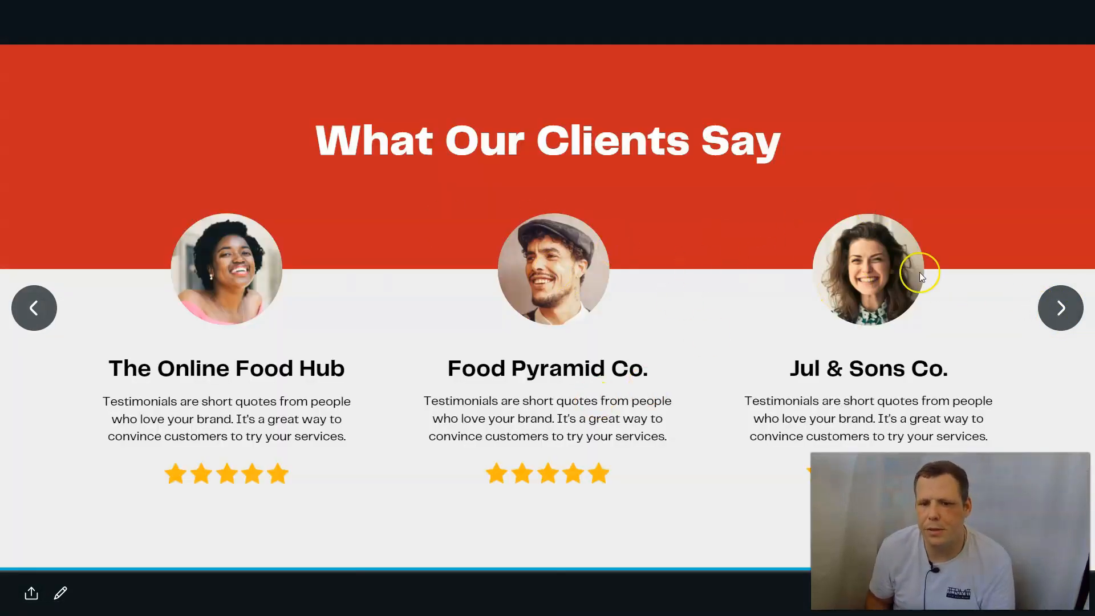
click(459, 323)
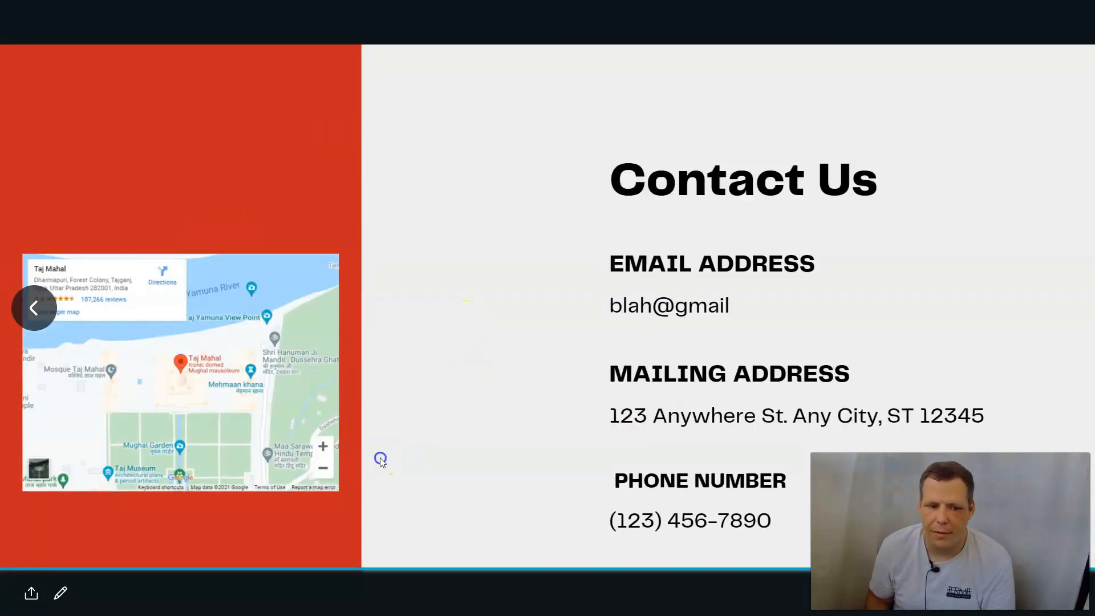
- Return from the published website to editing the design
click(36, 603)
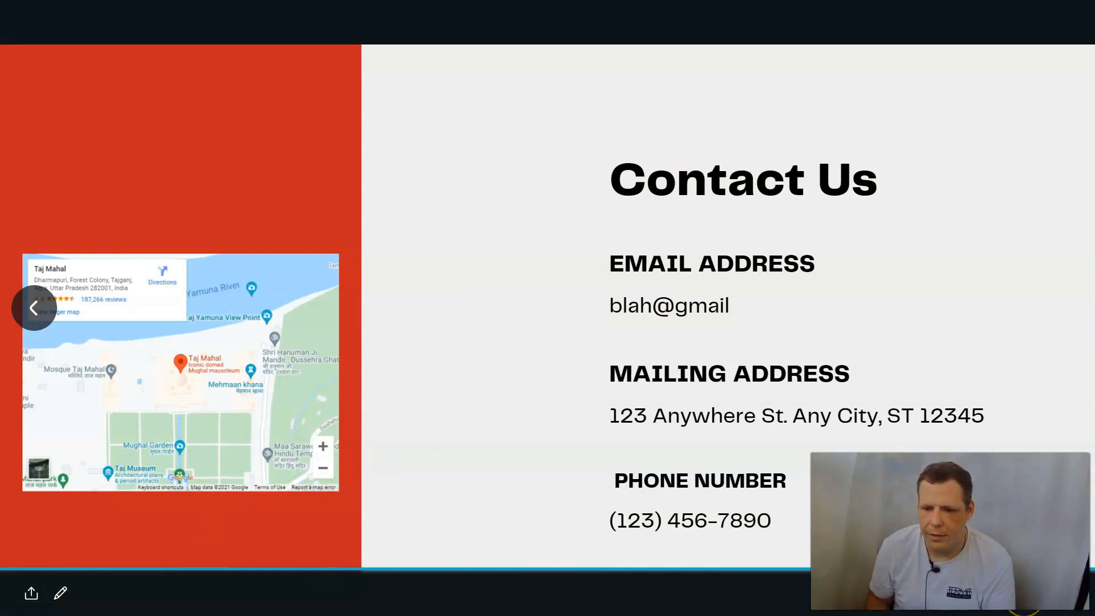
click(67, 604)
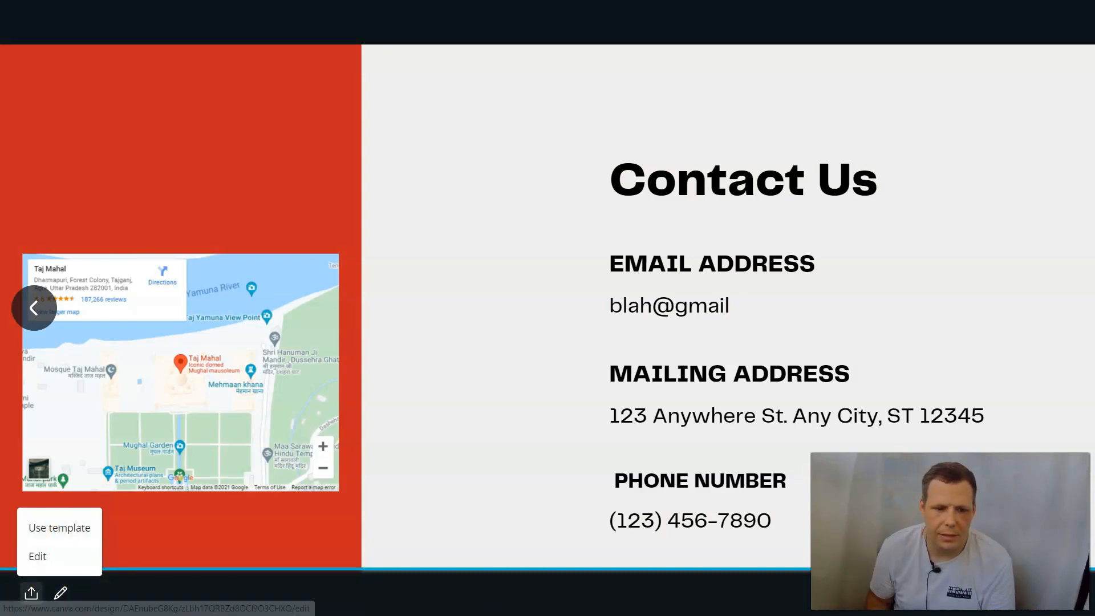
click(71, 561)
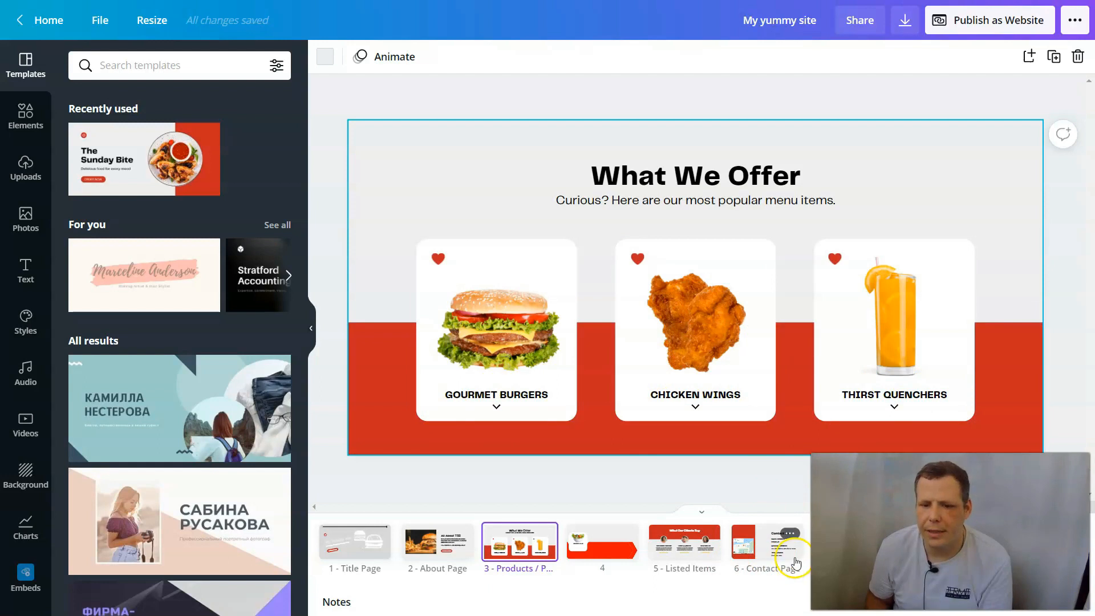
- On the client testimonials page, enlarge the first client's round photo and detach the image from its circular frame
click(700, 558)
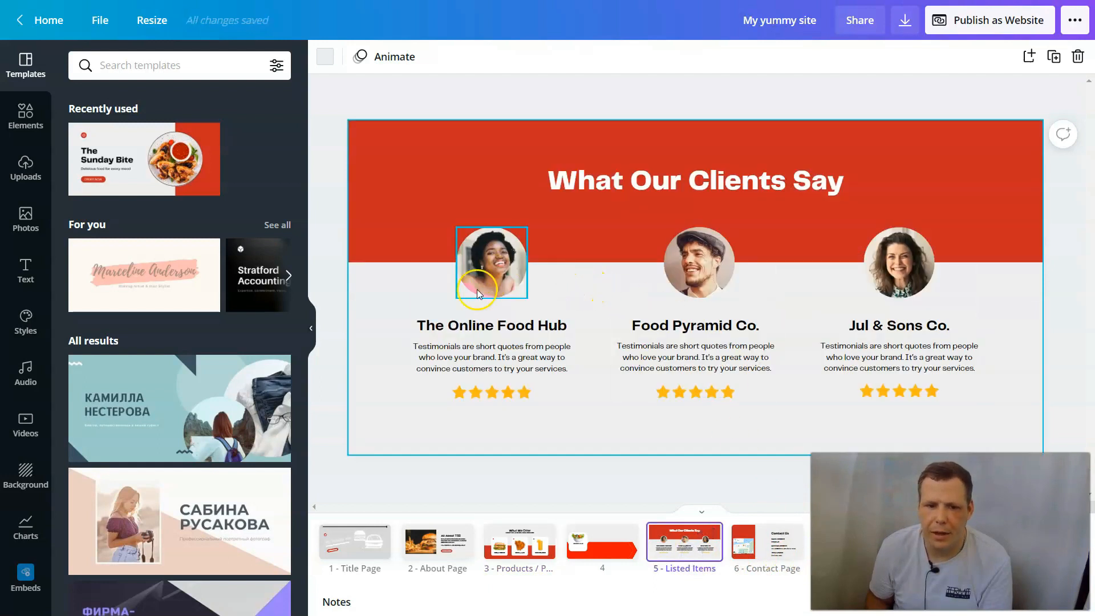
click(515, 262)
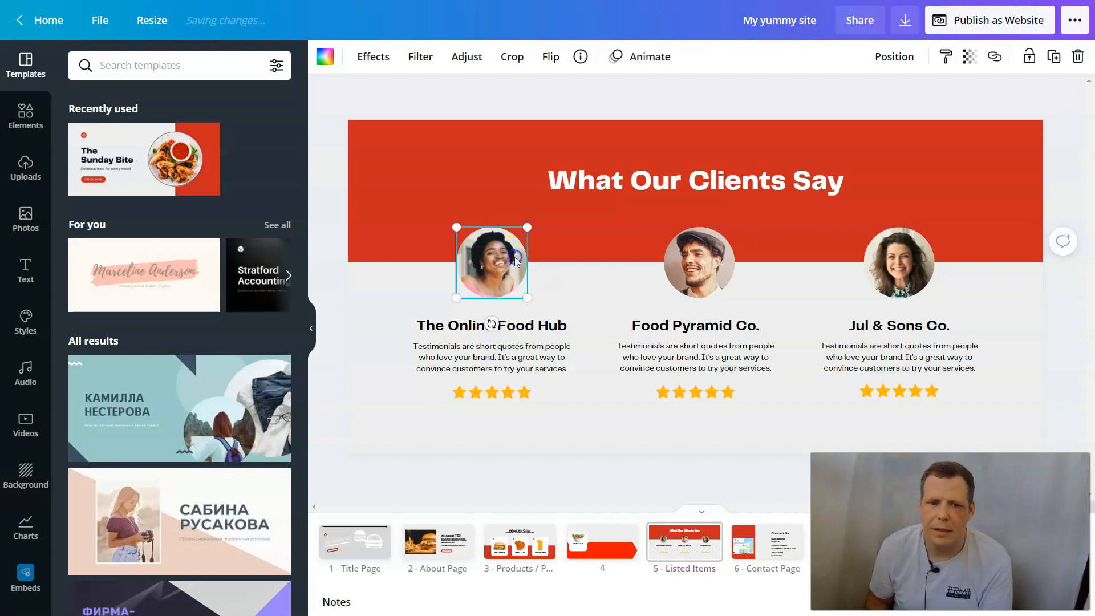
drag(558, 183, 608, 146)
right_click(580, 228)
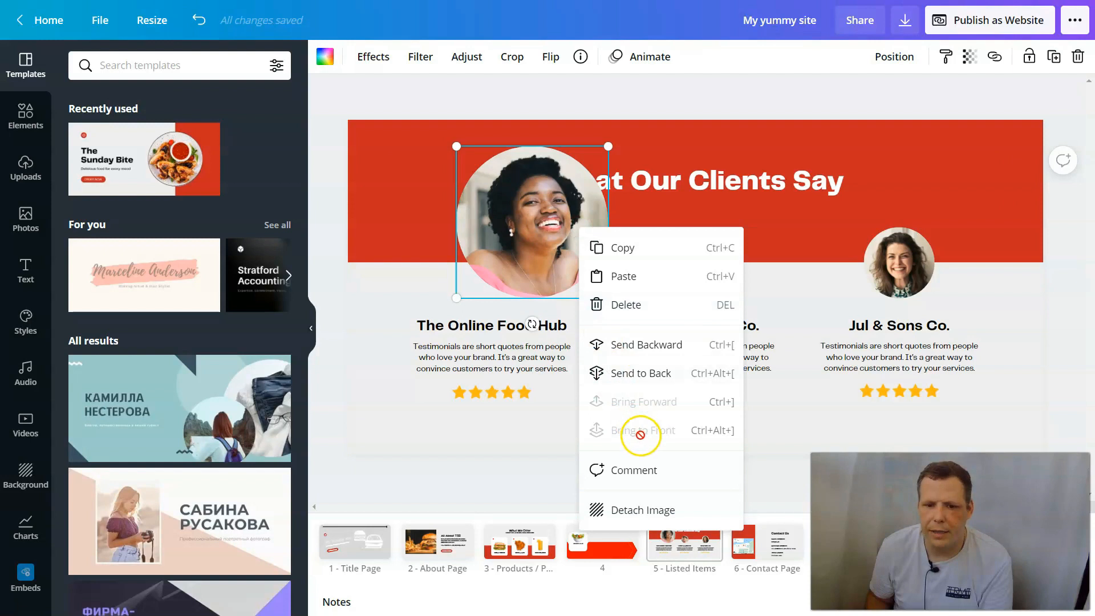
click(630, 510)
- Put the detached portrait back into the circular frame, then shrink the frame and place it above The Online Food Hub
drag(714, 276, 594, 207)
click(607, 146)
drag(608, 148, 535, 221)
drag(499, 262, 490, 271)
- Recolour the rating stars of The Online Food Hub testimonial with the bright red document colour
click(541, 325)
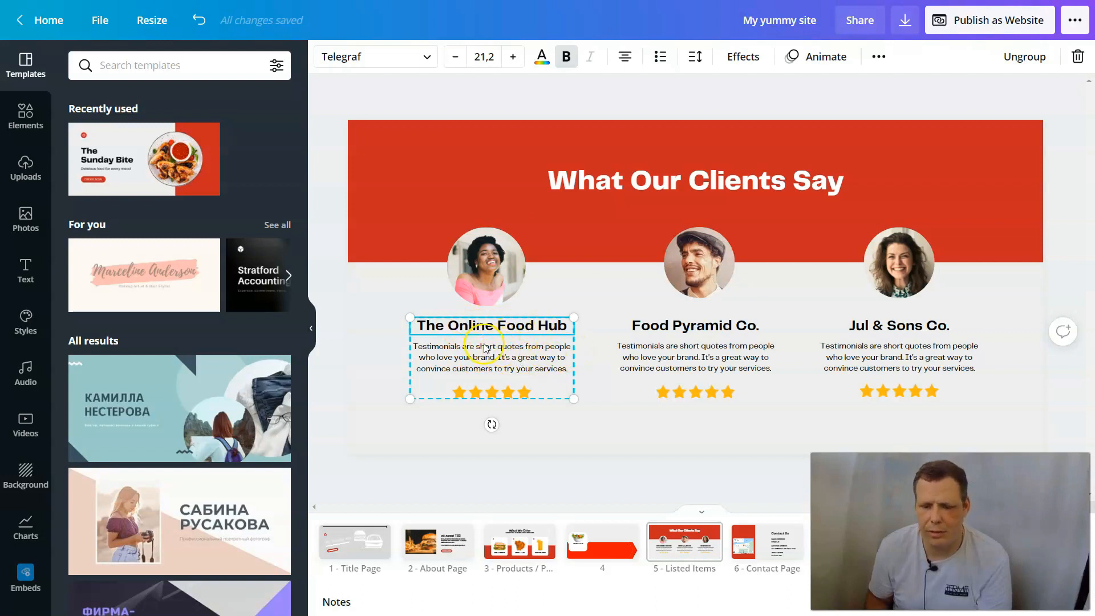
click(504, 393)
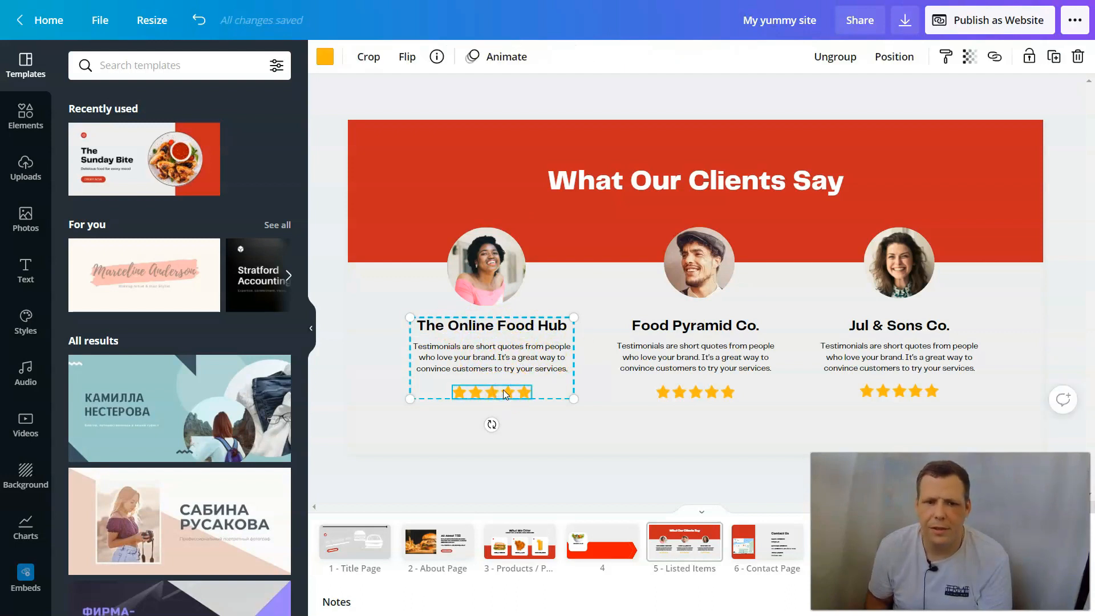
click(324, 57)
click(240, 133)
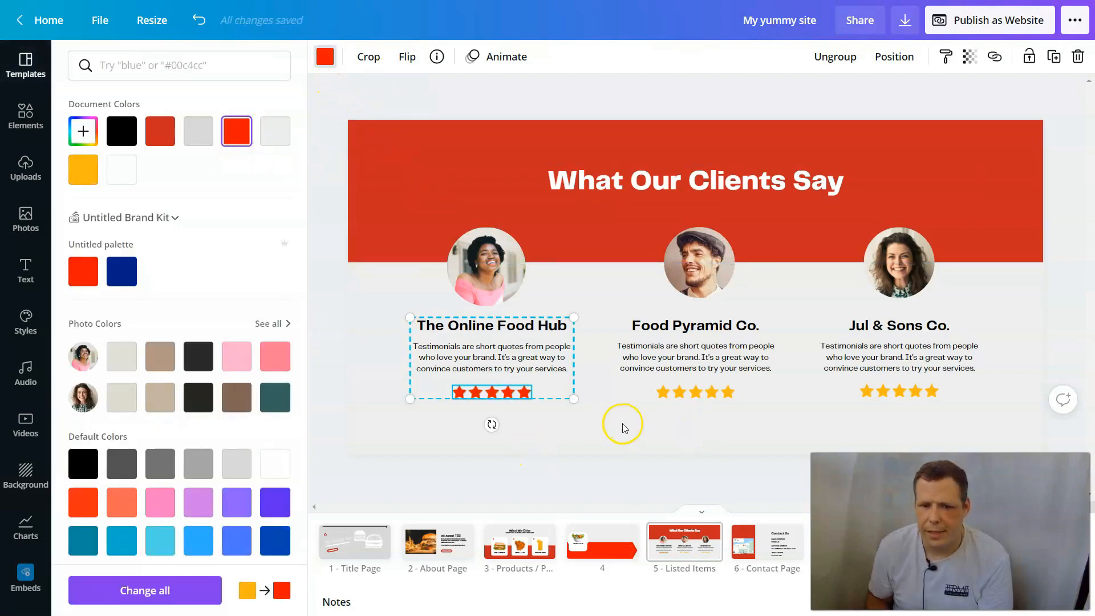
- Recolour the rating stars of the Jul & Sons Co. testimonial with the same bright red document colour
click(658, 394)
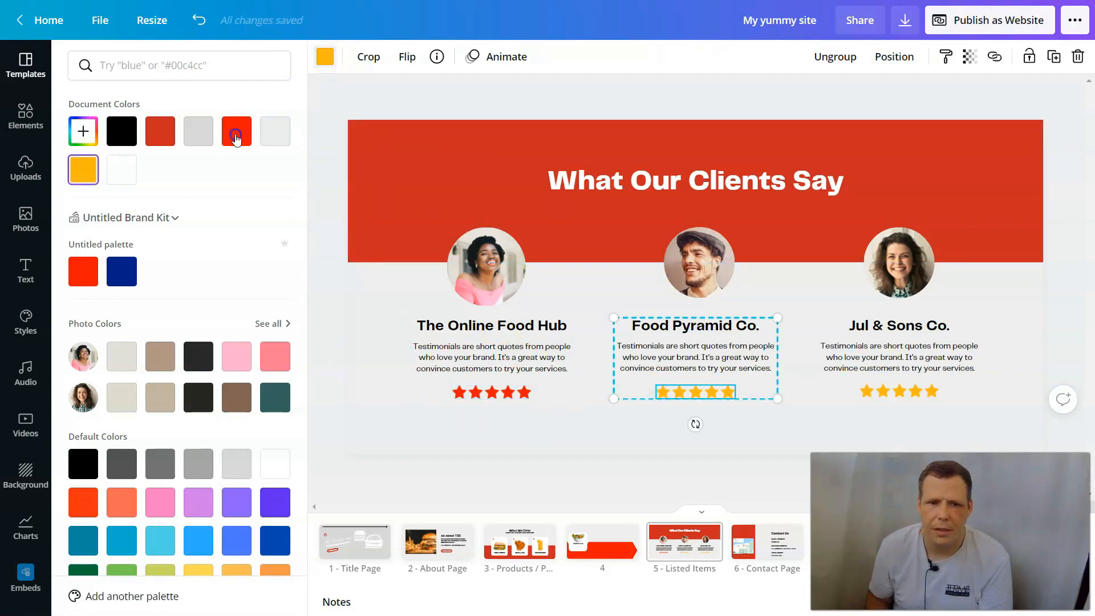
click(891, 392)
click(883, 395)
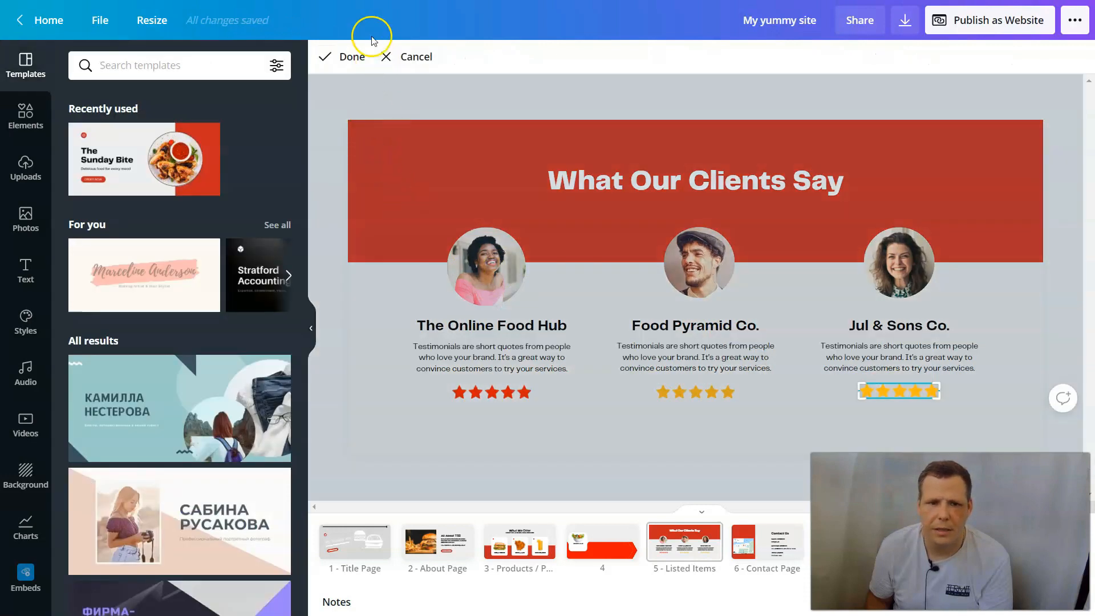
click(406, 57)
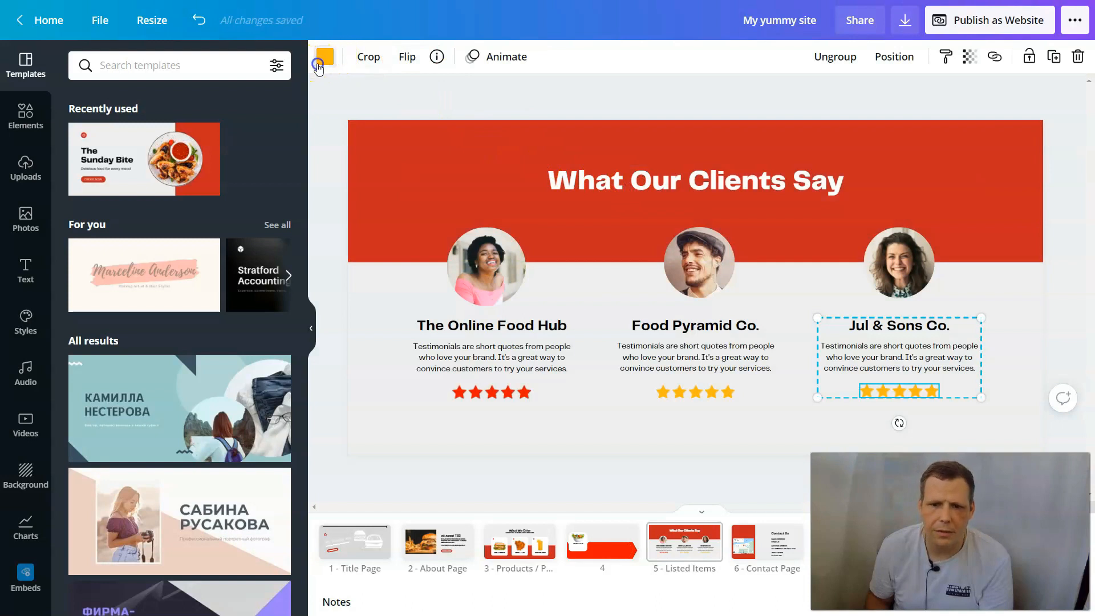
click(324, 57)
click(233, 147)
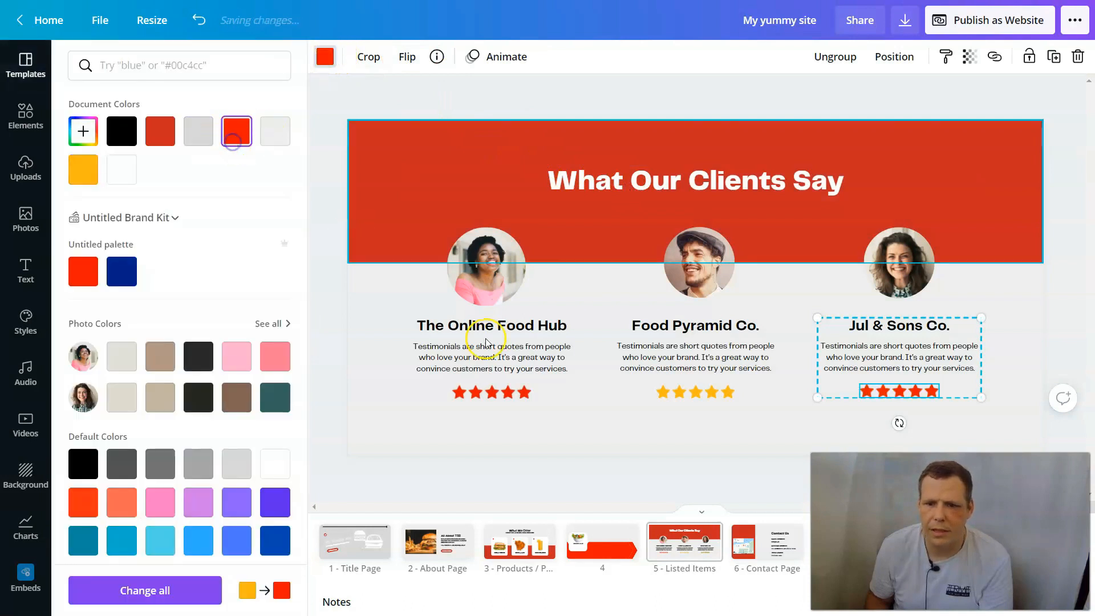
- Recolour the rating stars of the Food Pyramid Co. testimonial bright red to match the other two
click(695, 392)
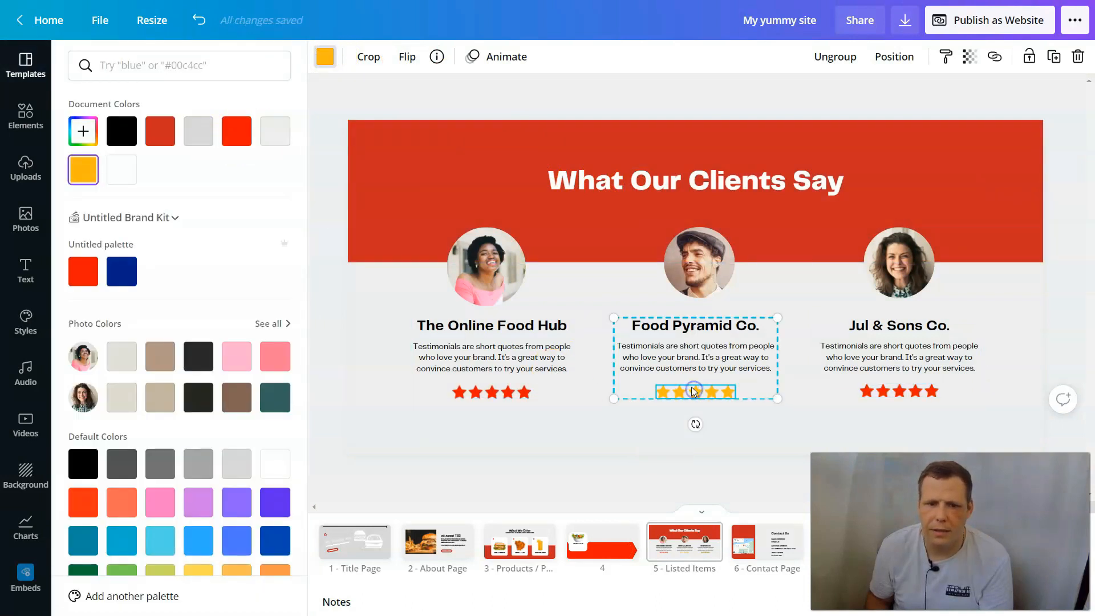
click(325, 56)
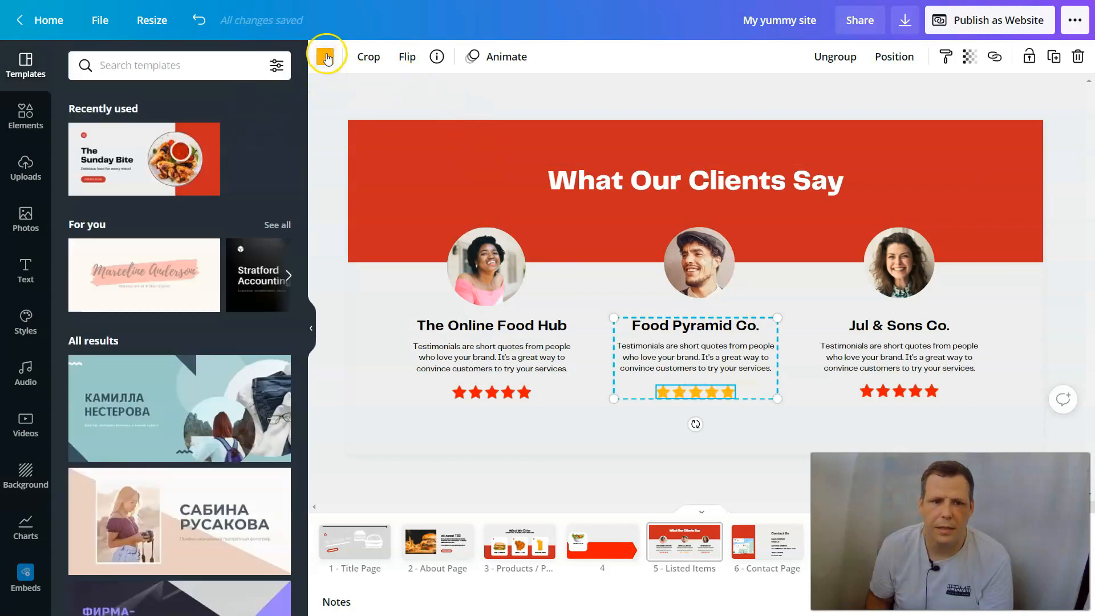
click(325, 56)
click(236, 131)
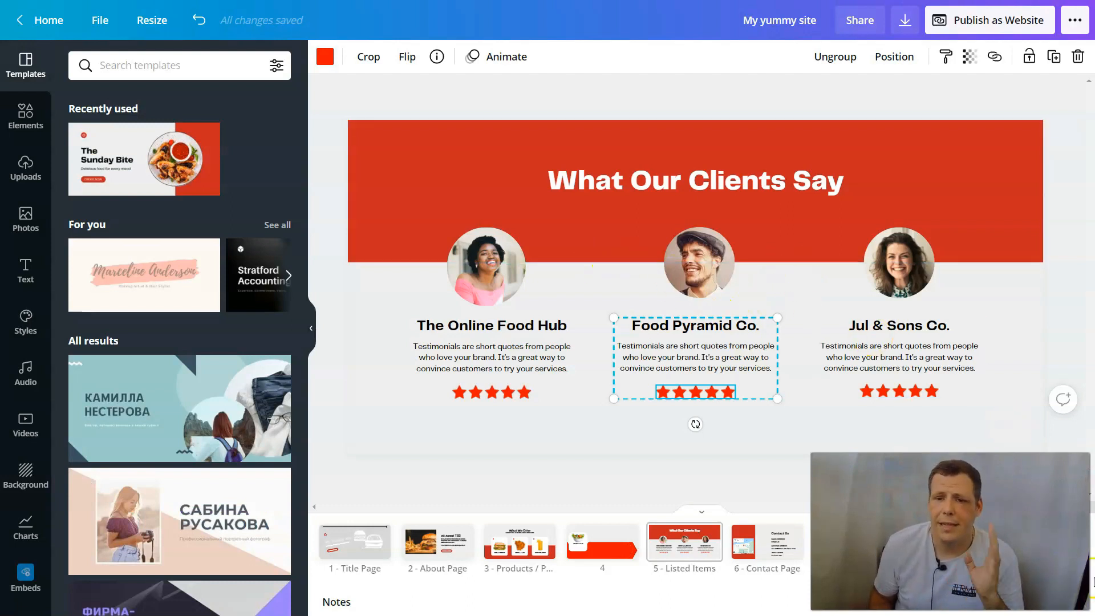
- Open the options for publishing the edited design as a website
click(1020, 20)
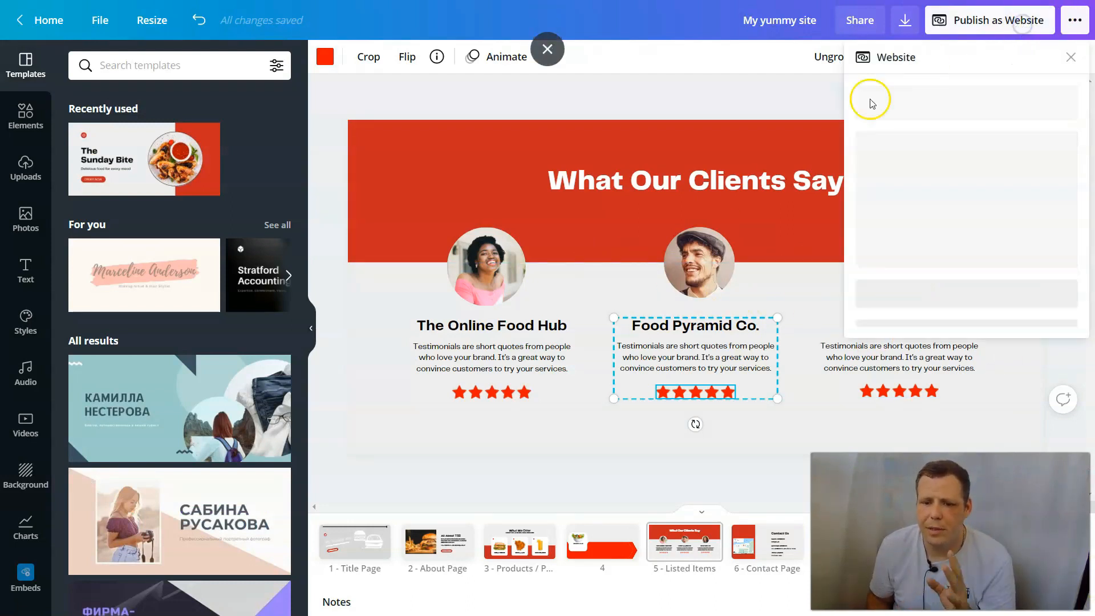